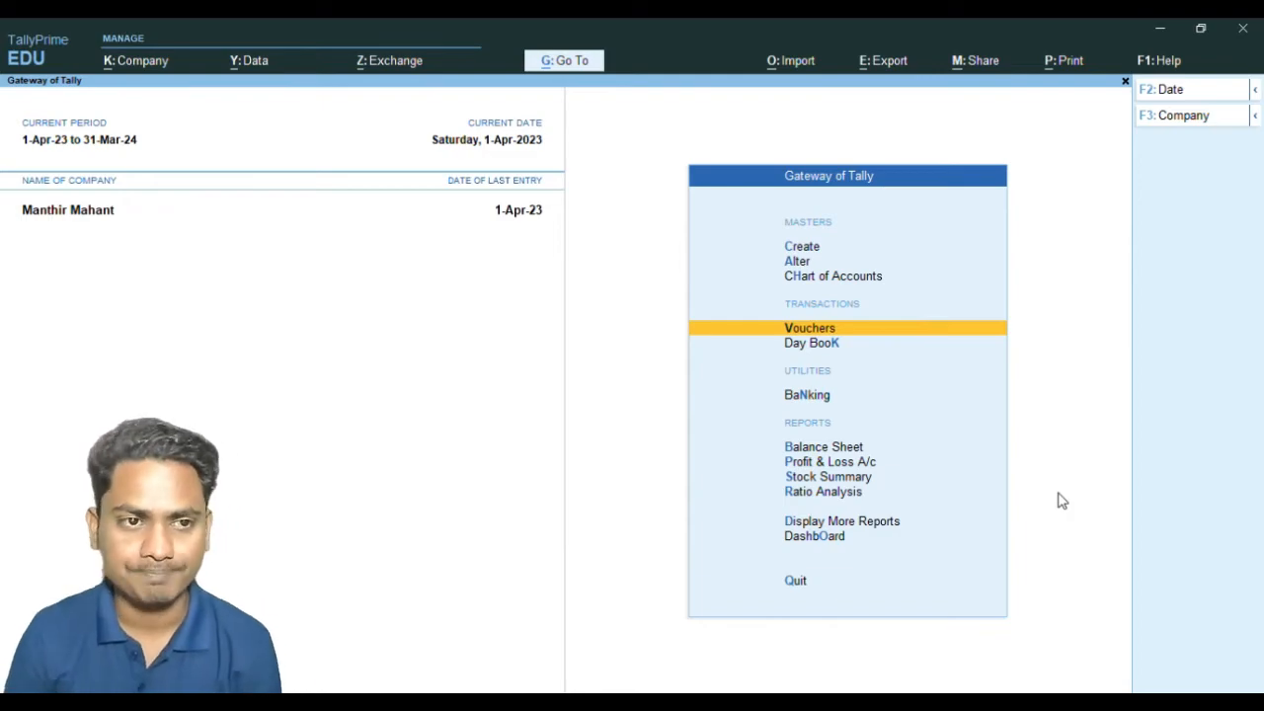
# Review the closing balances of the stock items in the Petroleum group's stock summary, then return to the Gateway
pyautogui.press('Down')
pyautogui.press('Down')
pyautogui.press('Down')
pyautogui.press('Down')
pyautogui.press('Down')
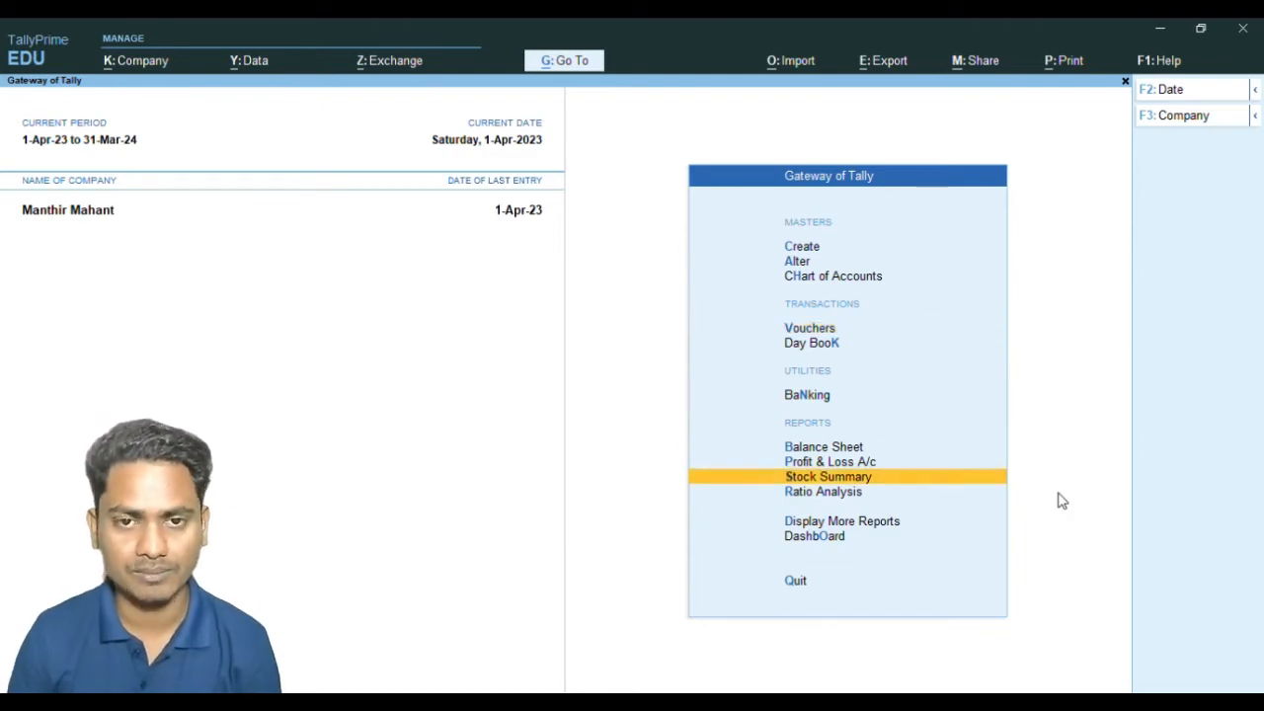
pyautogui.press('Return')
pyautogui.press('Return')
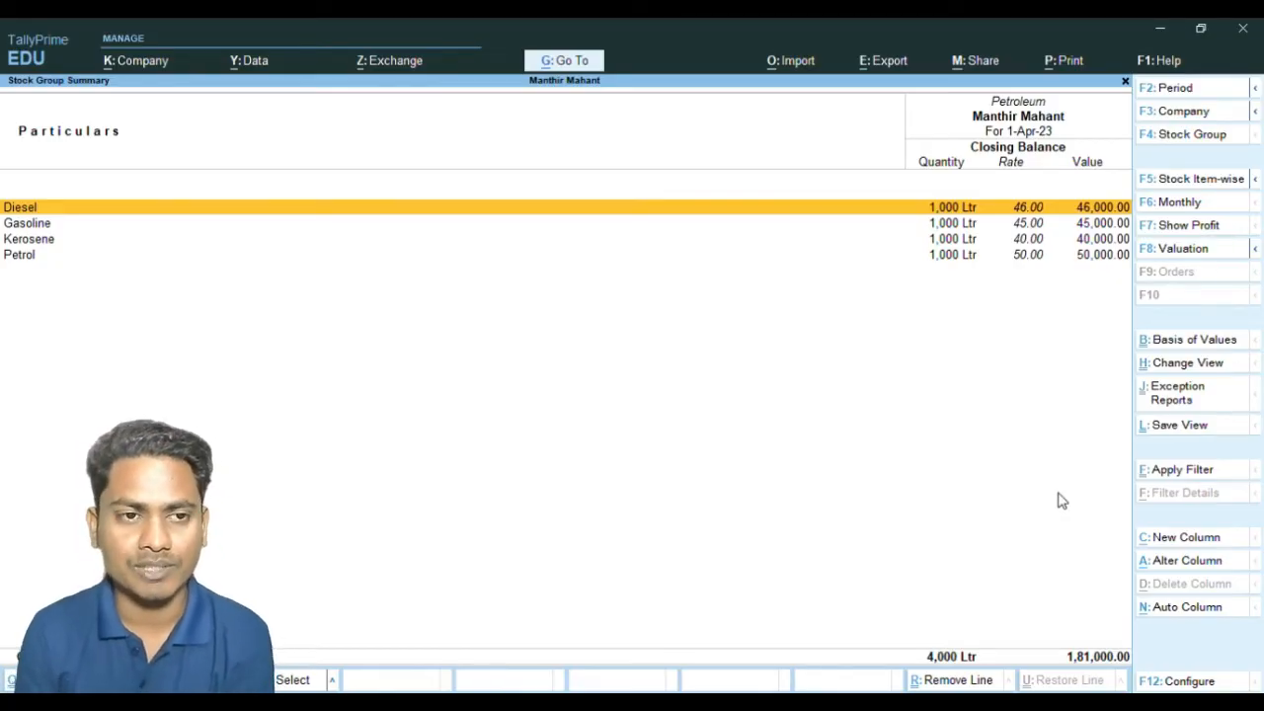
pyautogui.press('Down')
pyautogui.press('Down')
pyautogui.press('Down')
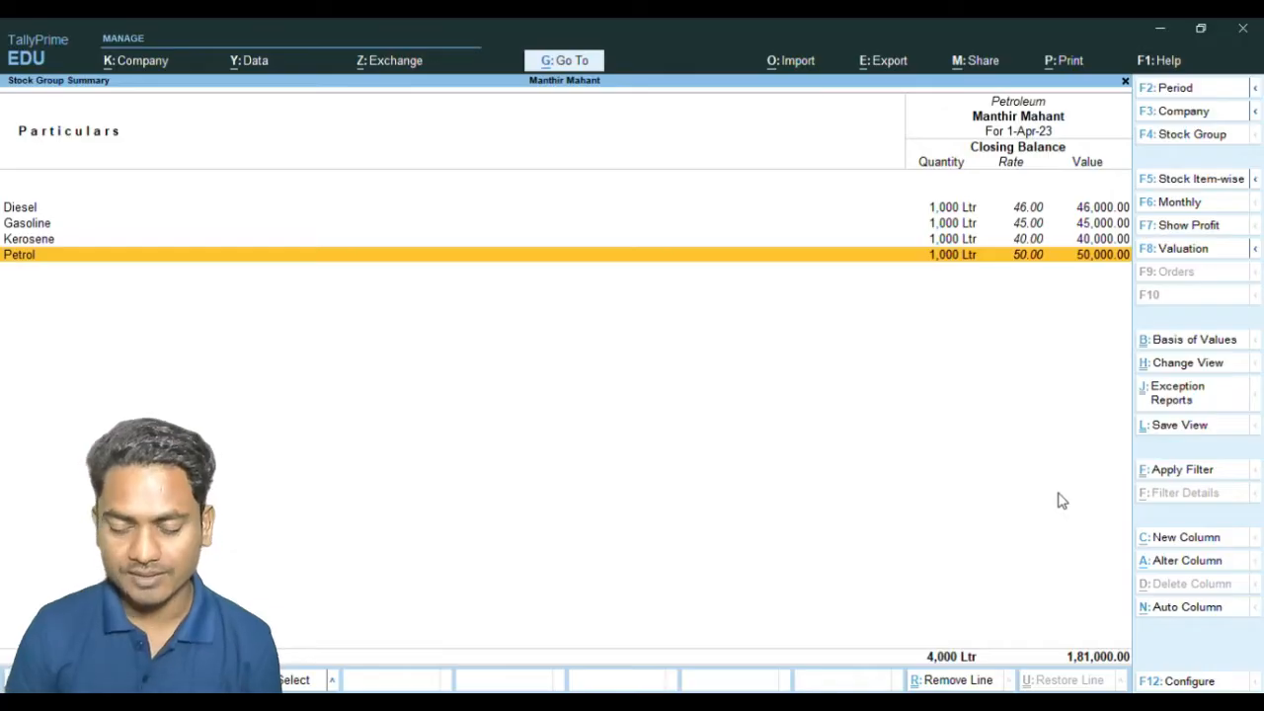
pyautogui.press('Up')
pyautogui.press('Up')
pyautogui.press('Up')
pyautogui.press('Escape')
pyautogui.press('Escape')
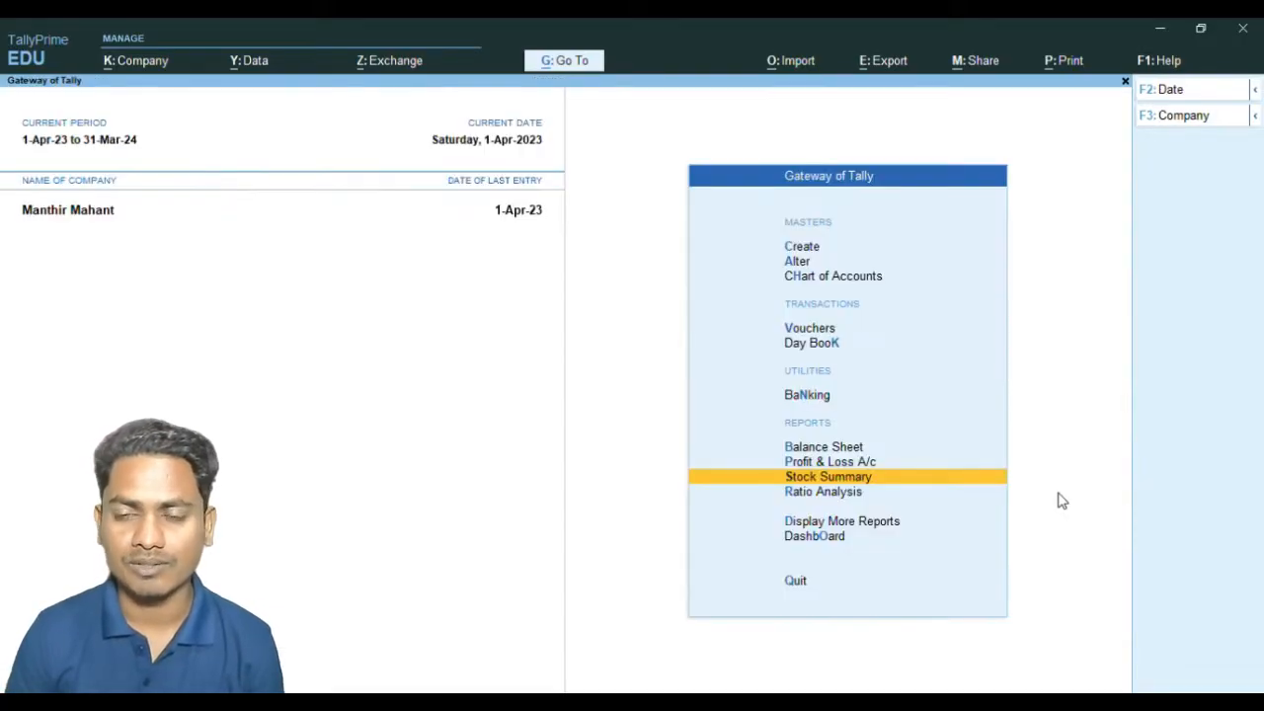
pyautogui.press('Up')
pyautogui.press('Up')
pyautogui.press('Up')
pyautogui.press('Up')
pyautogui.press('Up')
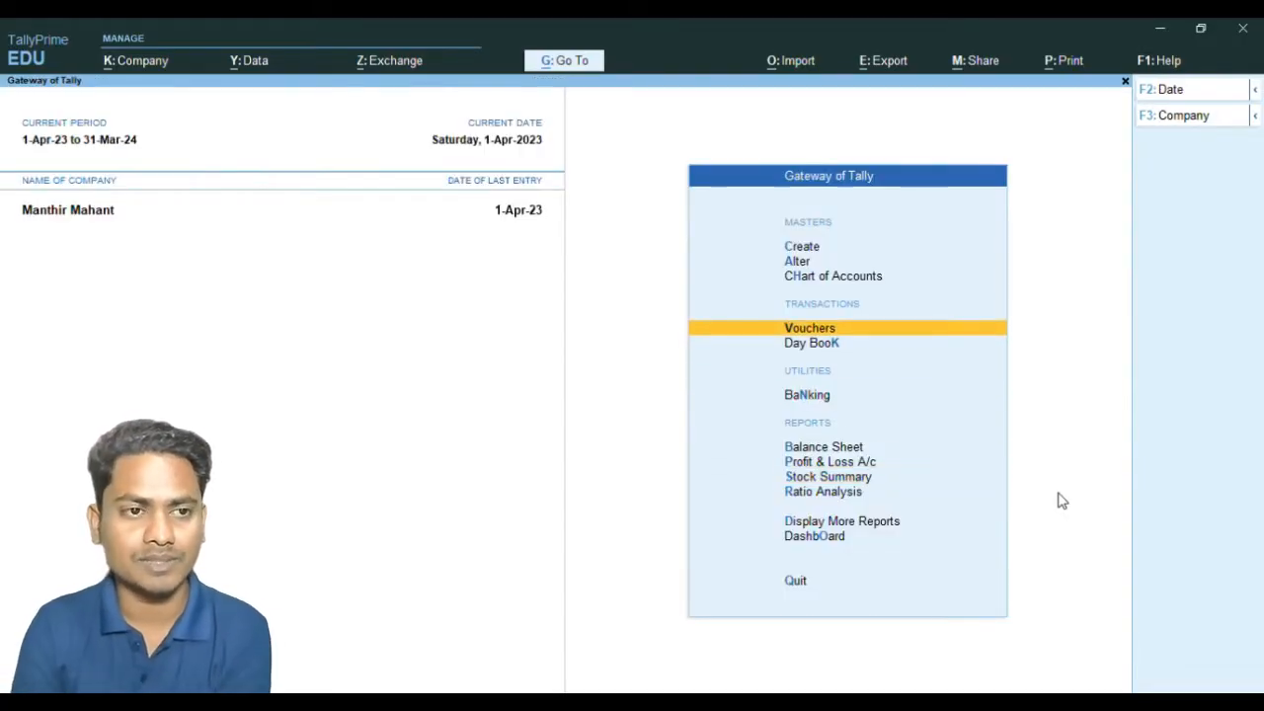
pyautogui.press('Return')
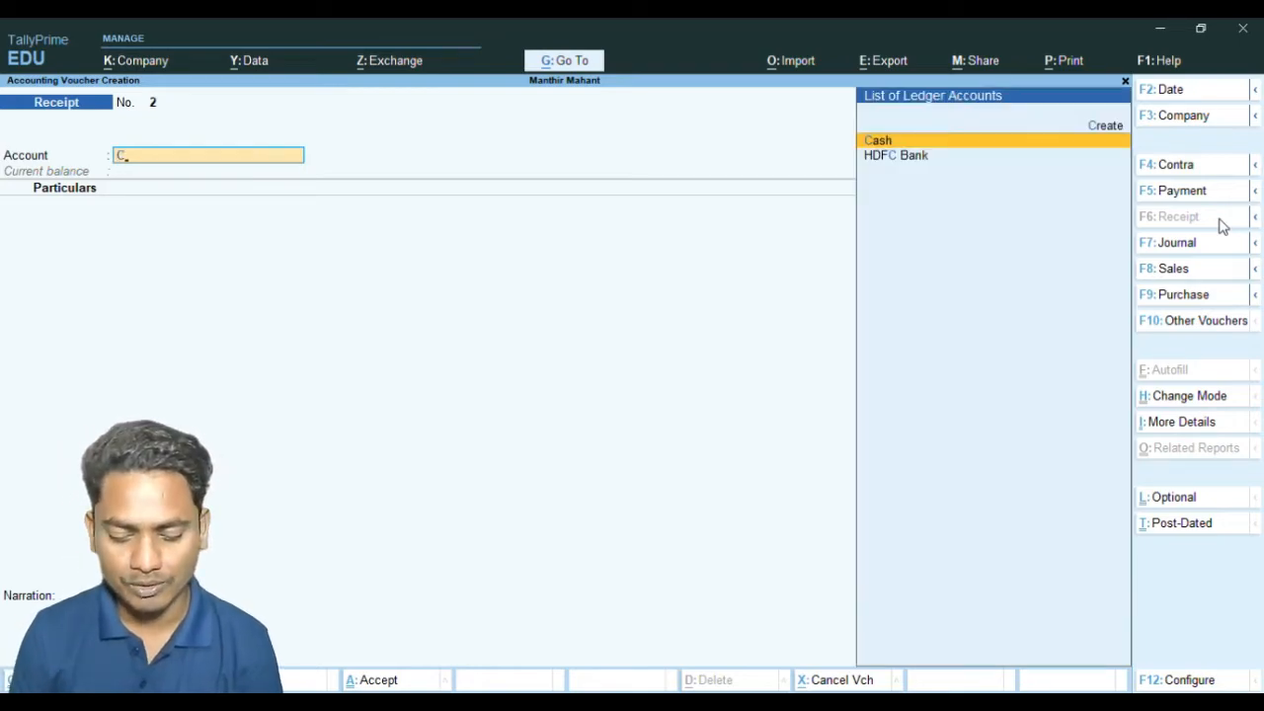
pyautogui.press('Return')
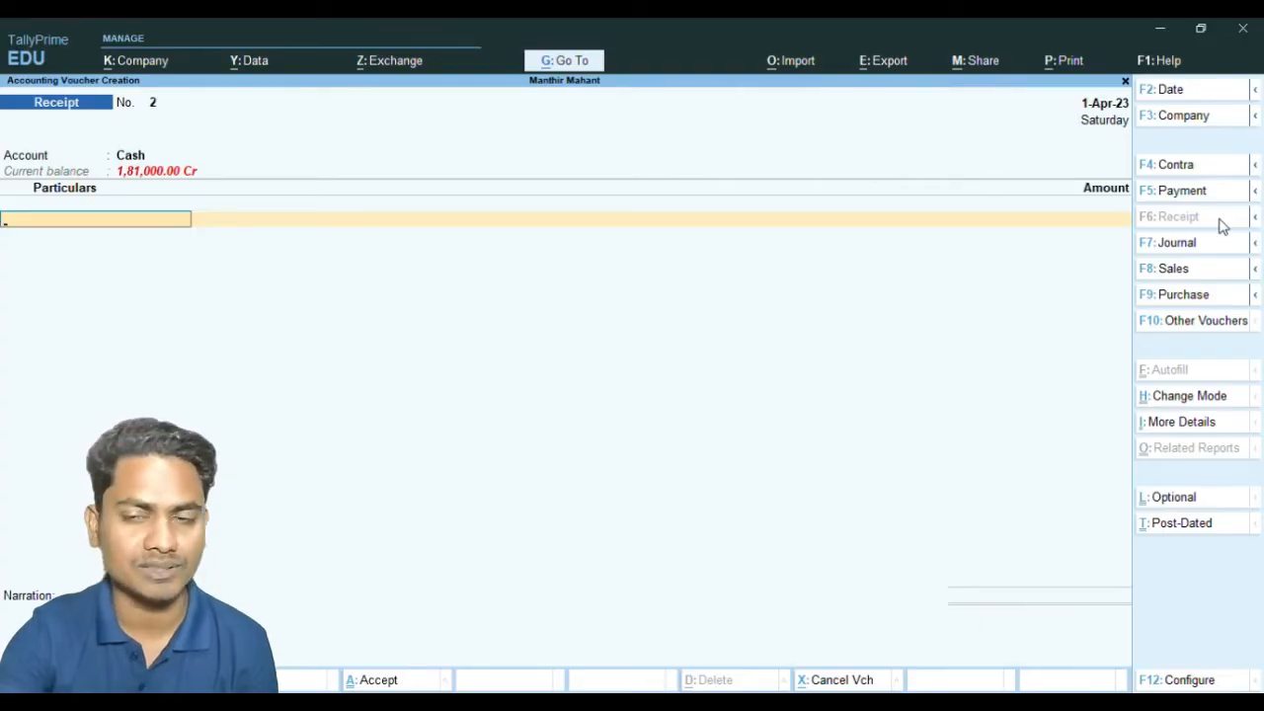
pyautogui.press('Escape')
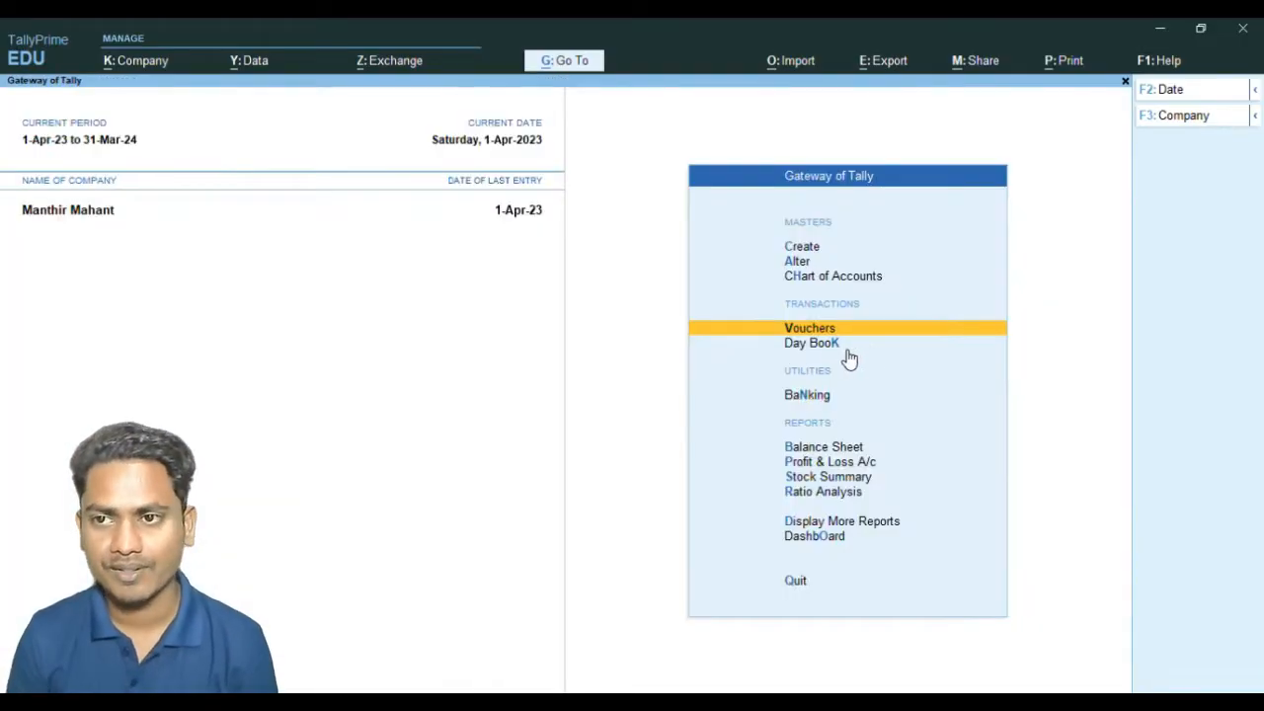
# Start a receipt voucher with Cash as the account and open creation of a new ledger for the particulars
pyautogui.press('Return')
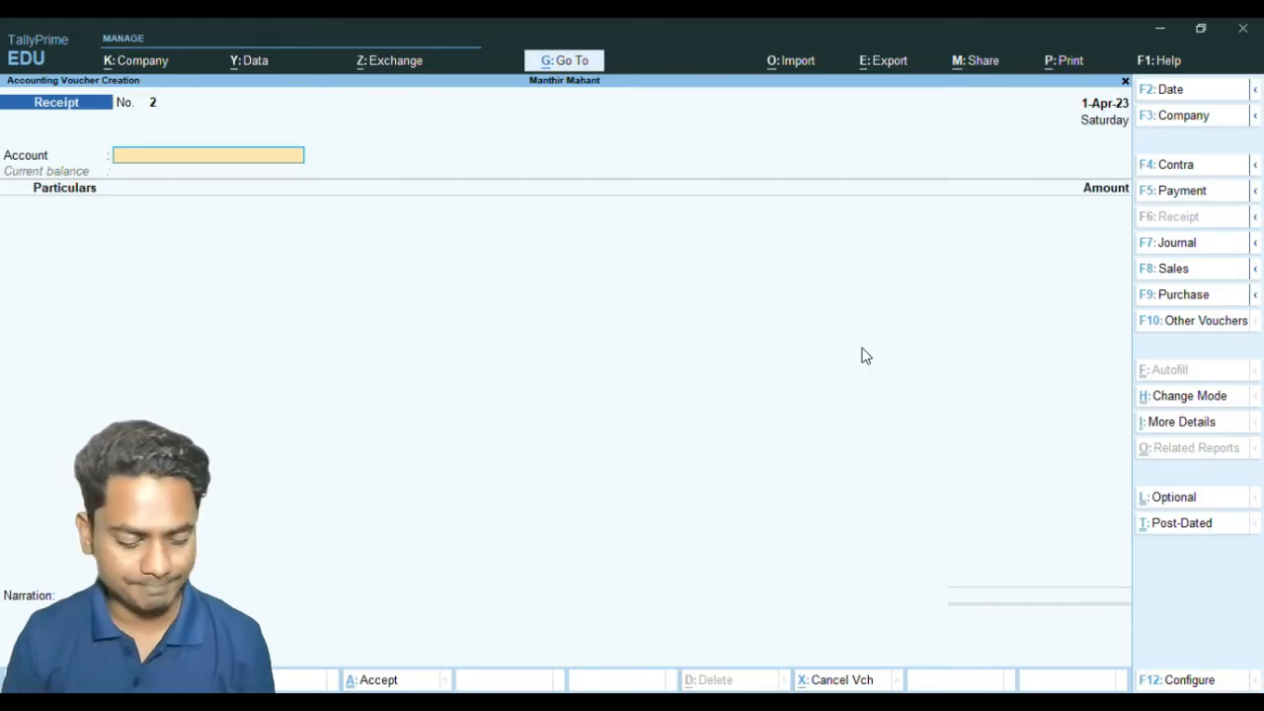
pyautogui.press('Return')
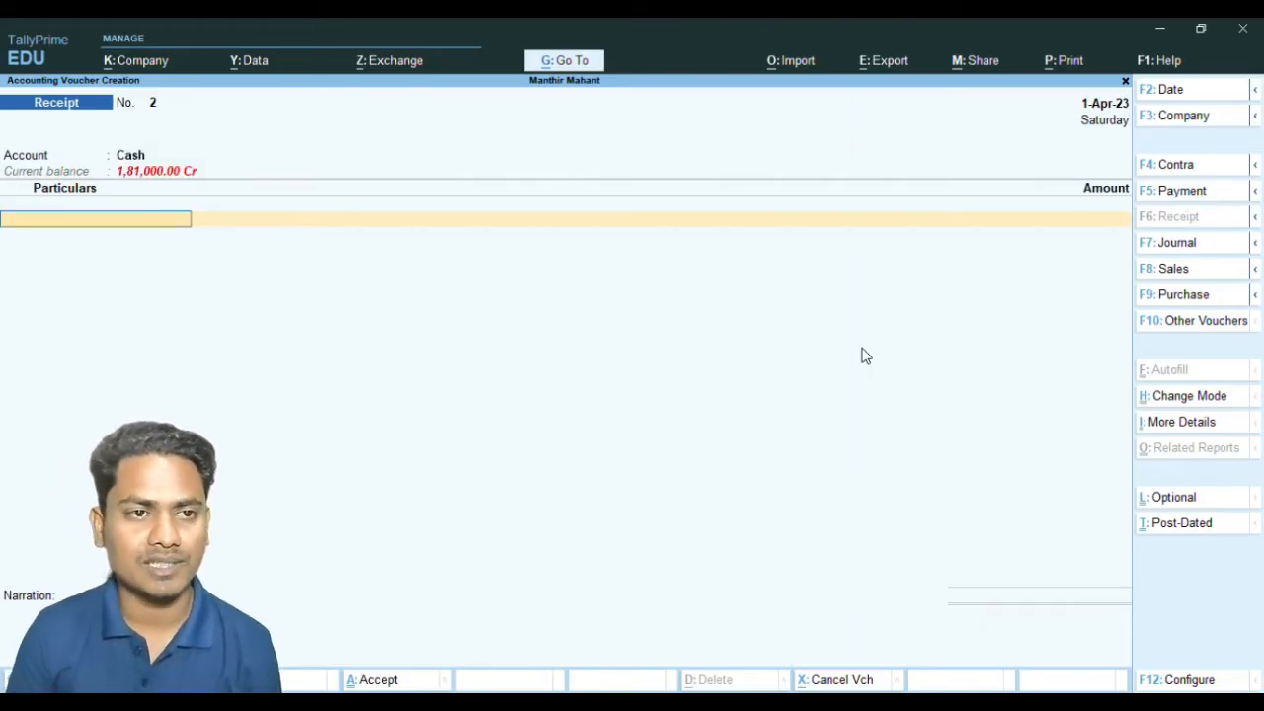
pyautogui.write('C')
pyautogui.press('Up')
pyautogui.press('Up')
pyautogui.press('Up')
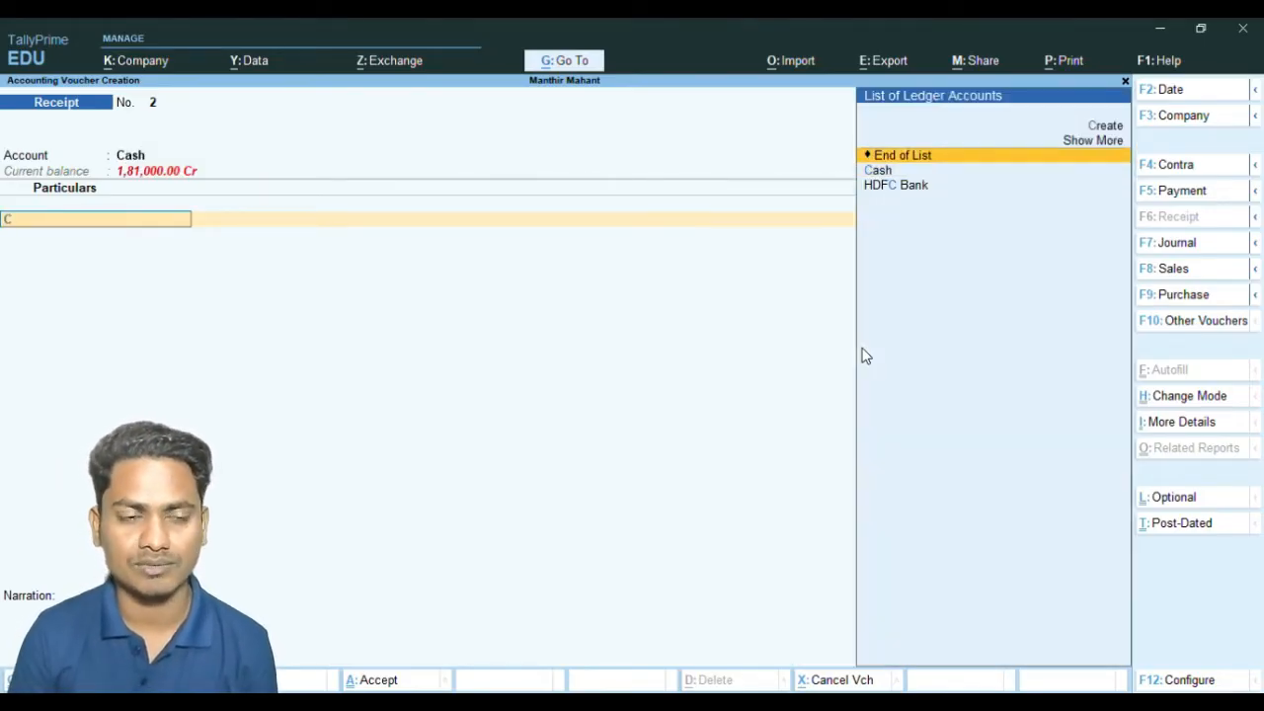
pyautogui.press('Return')
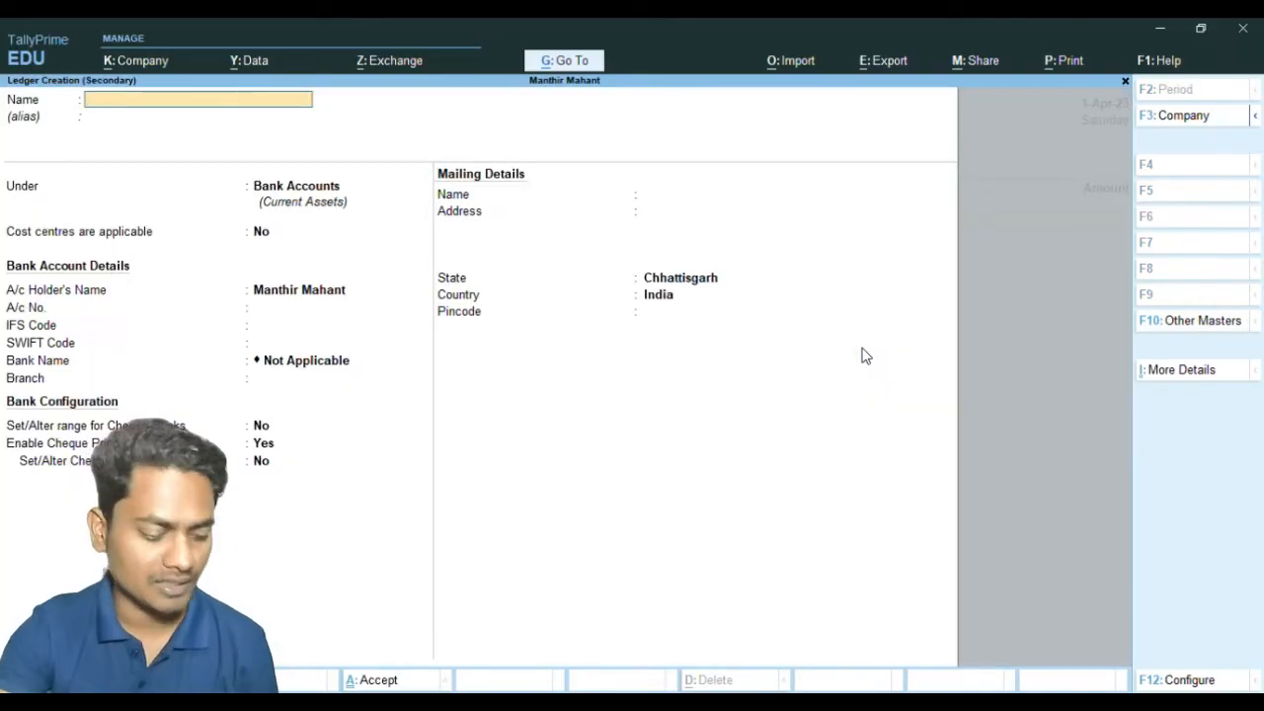
# Create a ledger named Capital under the Capital Account group and save it
pyautogui.write('Capital')
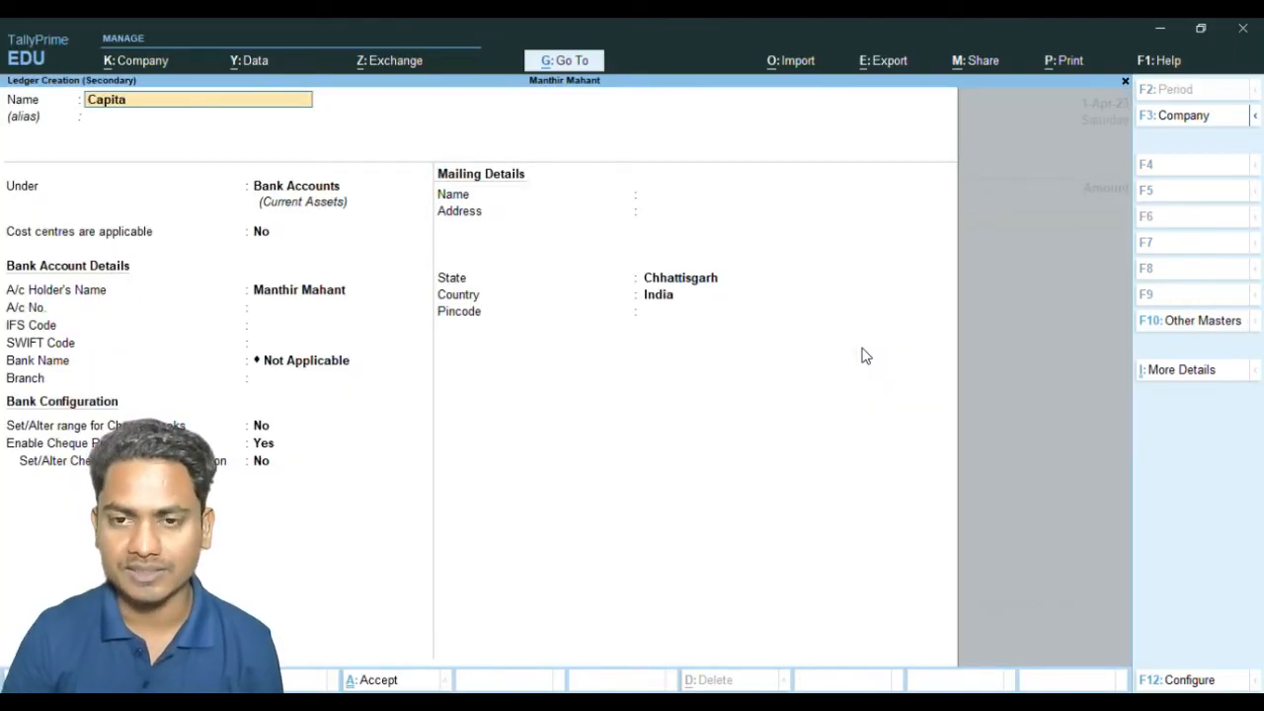
pyautogui.press('Return')
pyautogui.press('Return')
pyautogui.write('C')
pyautogui.press('Down')
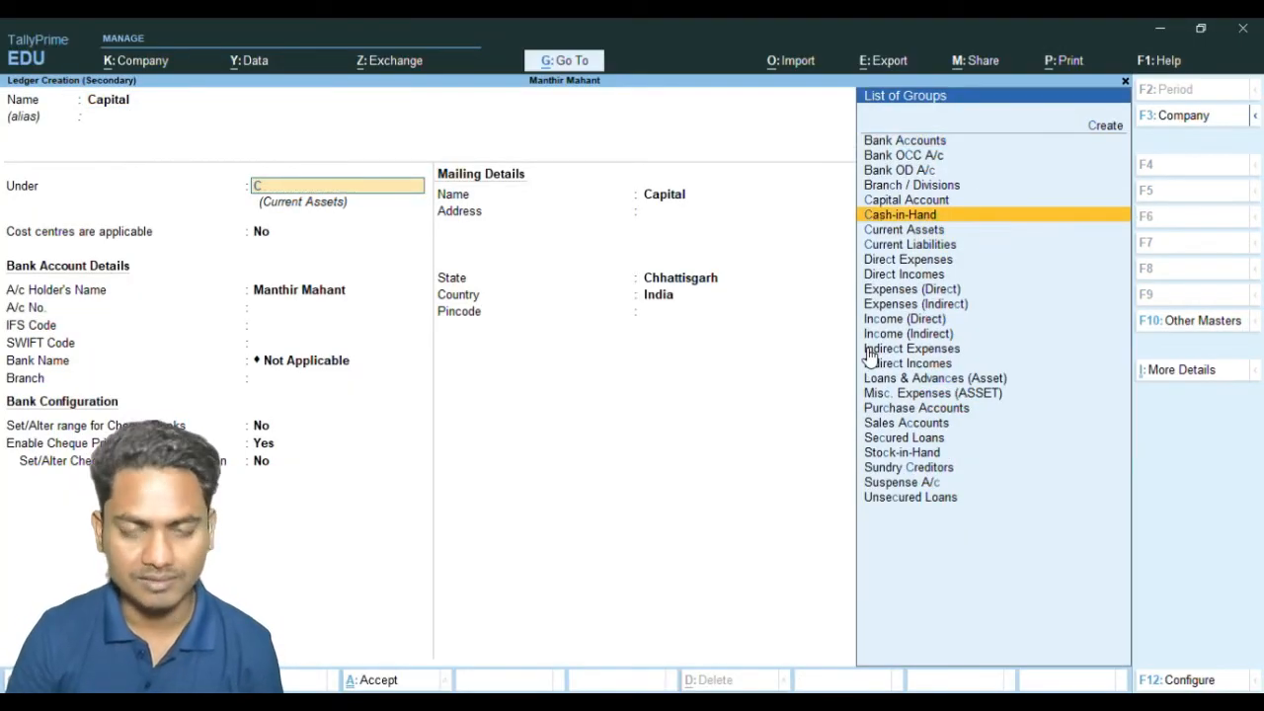
pyautogui.press('Up')
pyautogui.press('Return')
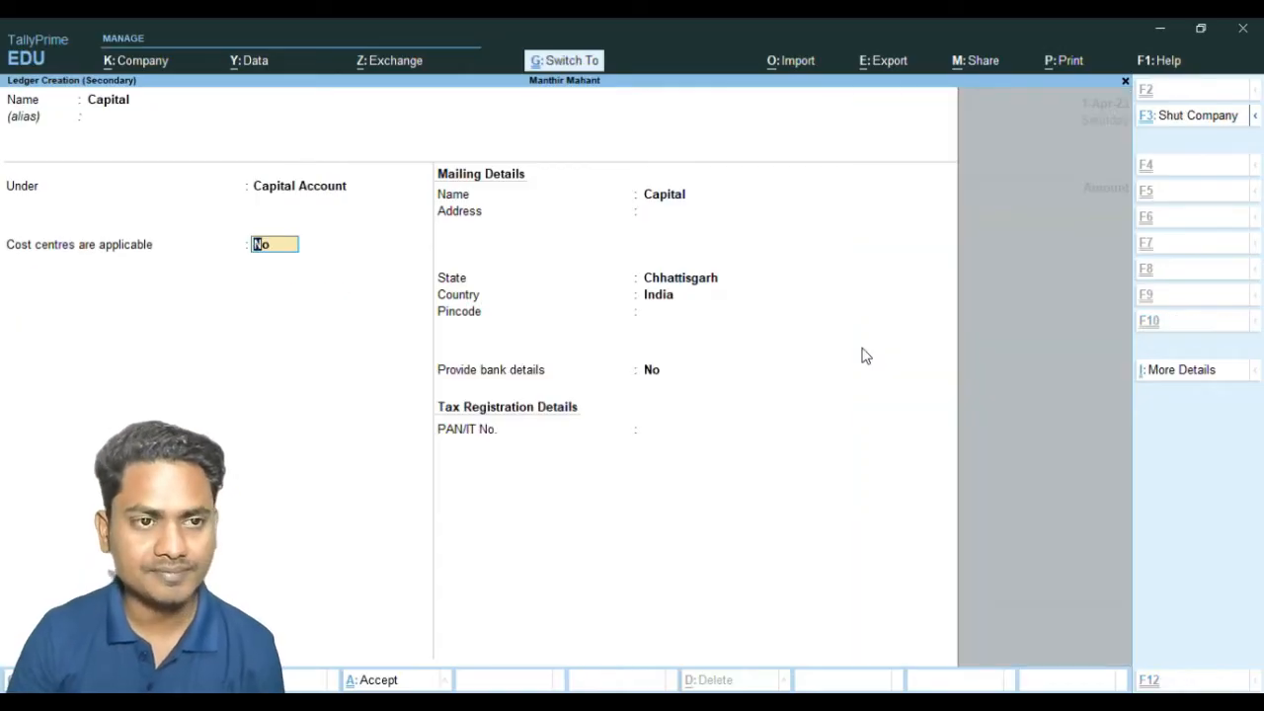
pyautogui.hotkey('ctrl', 'a')
# Enter 500000 as the Capital amount, accept the receipt voucher, and leave voucher entry
pyautogui.write('500000')
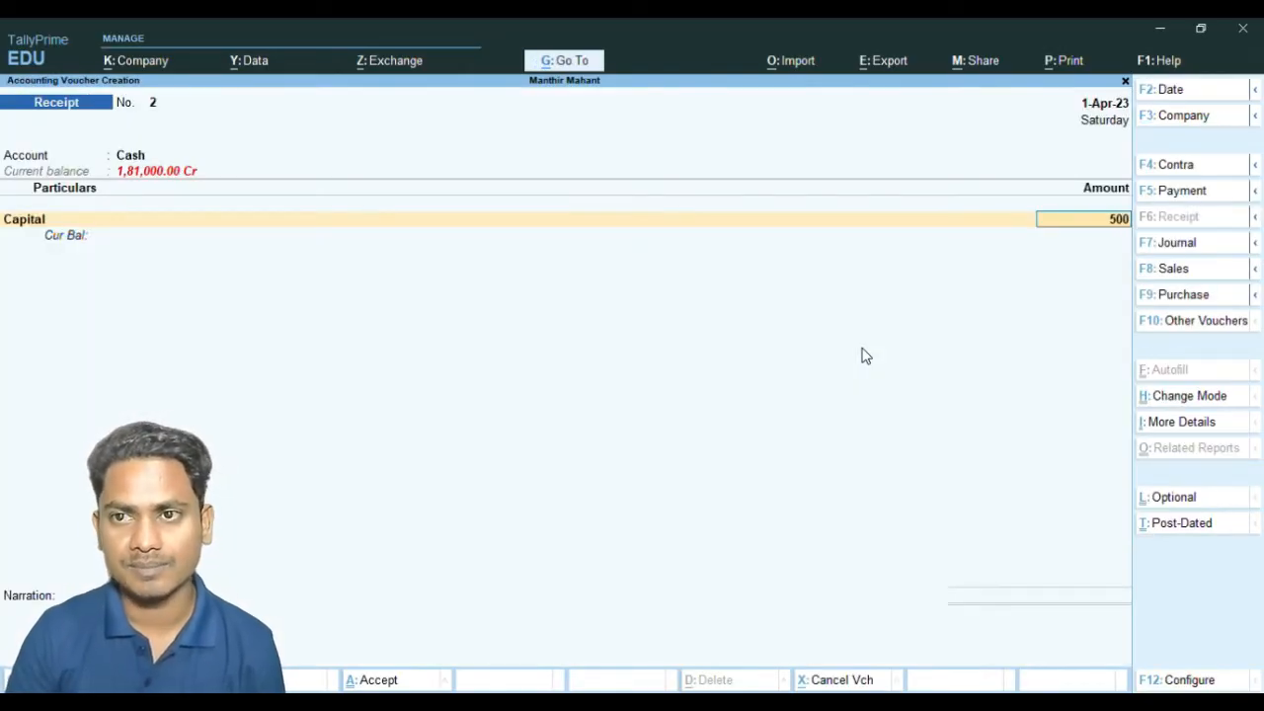
pyautogui.press('Return')
pyautogui.press('Return')
pyautogui.press('Return')
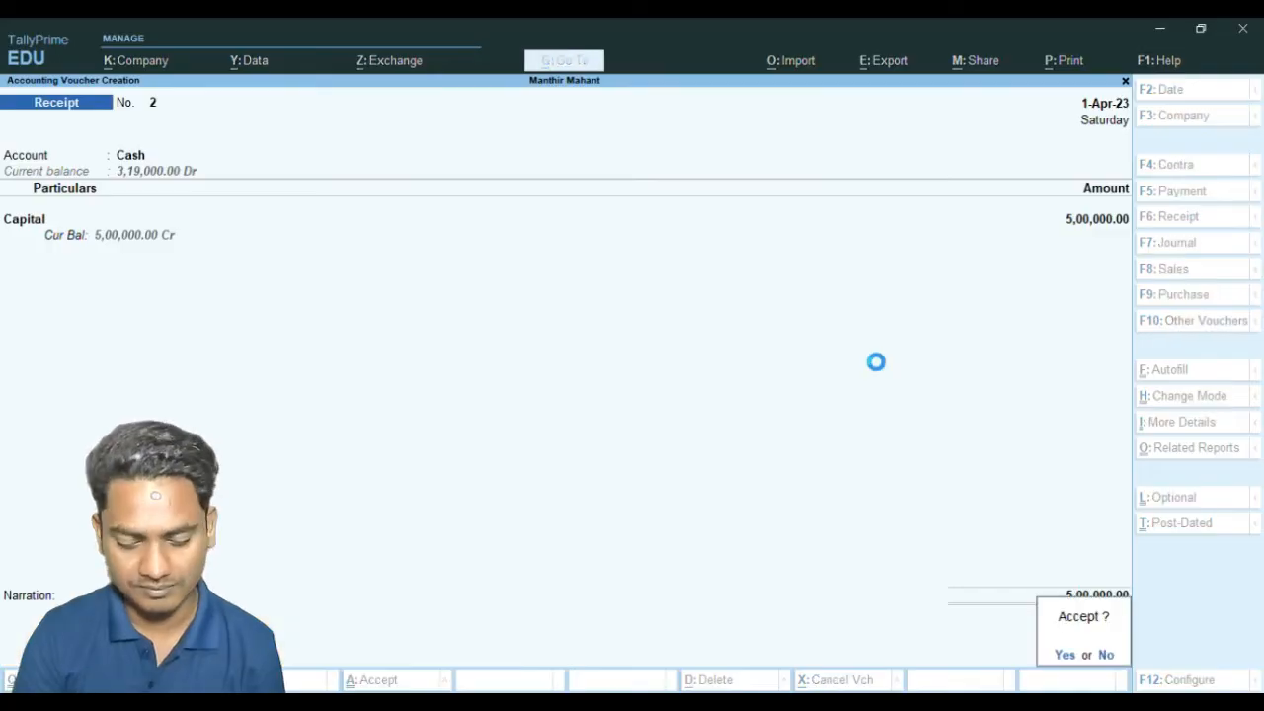
pyautogui.press('Return')
pyautogui.press('Escape')
pyautogui.press('Return')
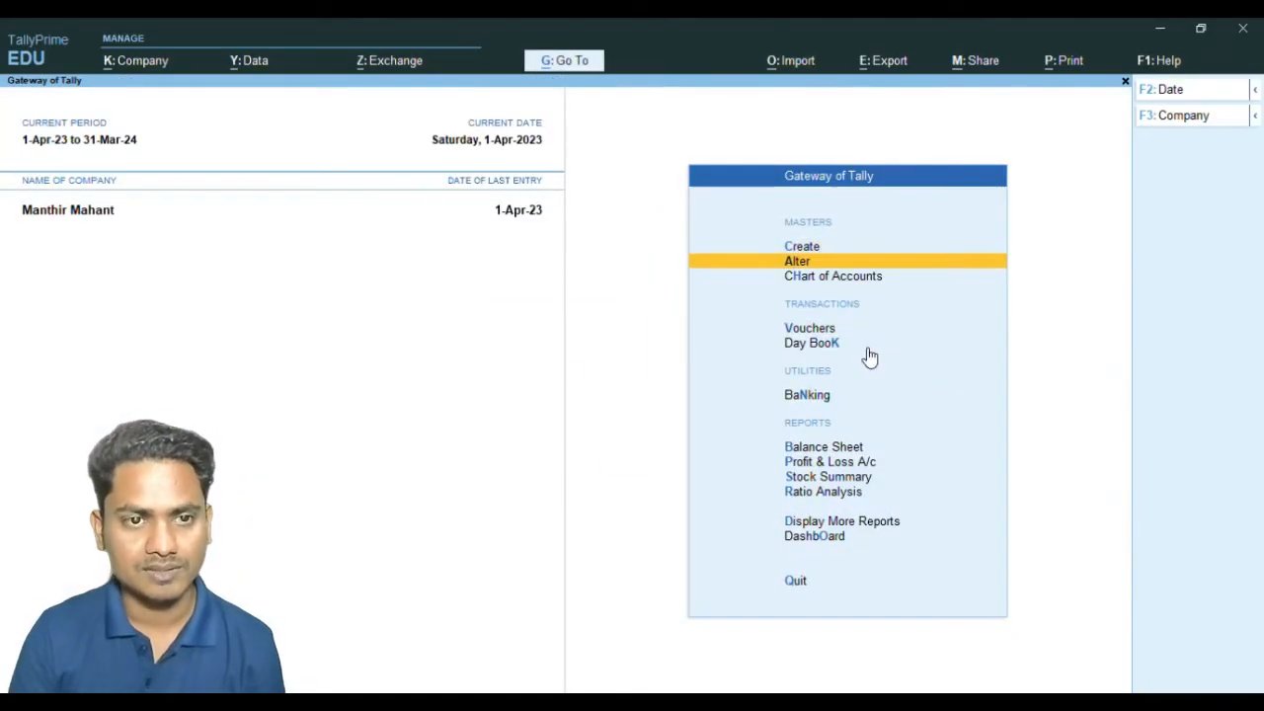
# Check the Petroleum group's item quantities and values in the stock summary and return to the Gateway
pyautogui.press('Down')
pyautogui.press('Down')
pyautogui.press('Down')
pyautogui.press('Down')
pyautogui.press('Down')
pyautogui.press('Down')
pyautogui.press('Down')
pyautogui.press('Return')
pyautogui.press('Return')
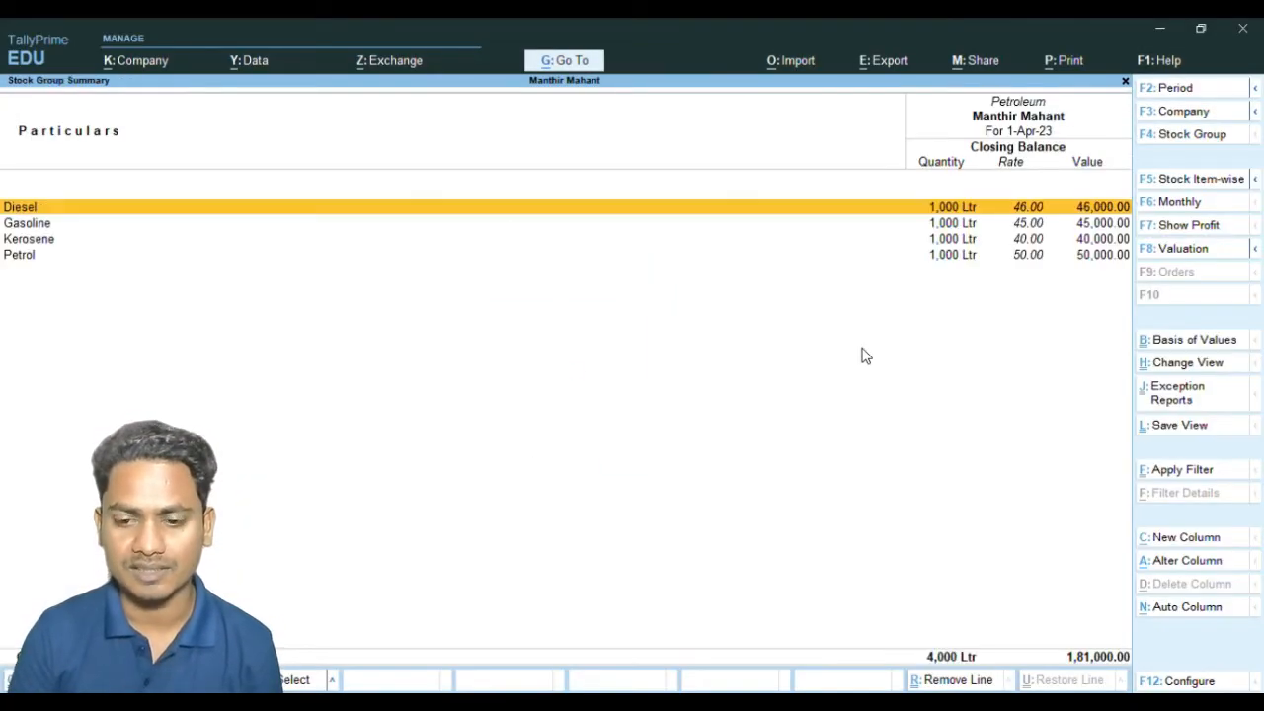
pyautogui.press('Escape')
pyautogui.press('Escape')
# View the Current Assets breakdown in the balance sheet, including Cash-in-Hand, and return to the Gateway
pyautogui.press('Up')
pyautogui.press('Up')
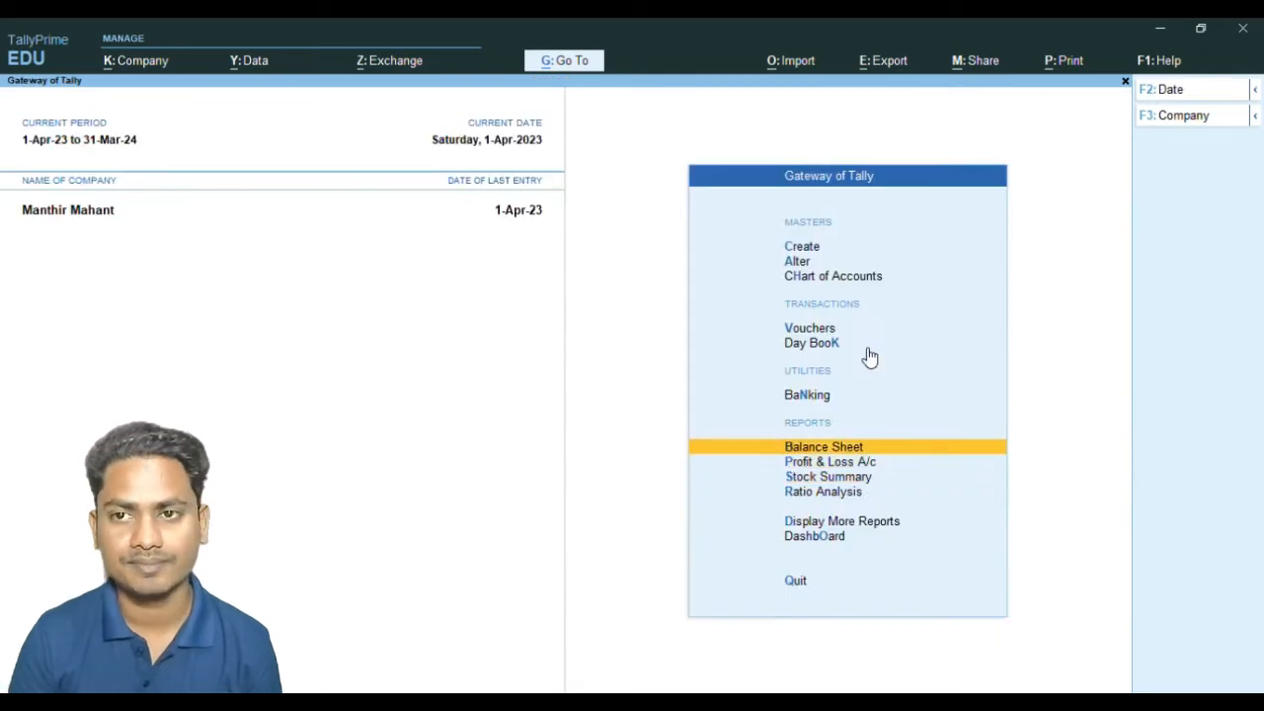
pyautogui.press('Return')
pyautogui.press('Right')
pyautogui.press('Return')
pyautogui.press('Down')
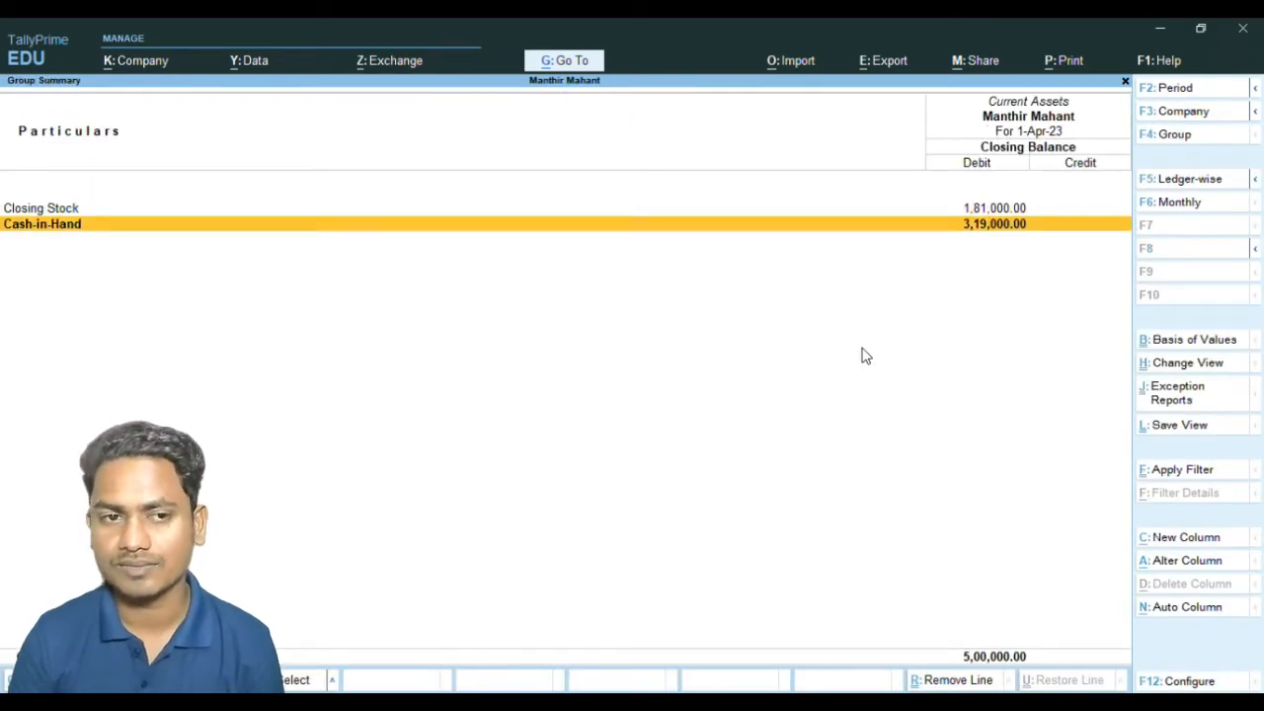
pyautogui.press('Escape')
pyautogui.press('Escape')
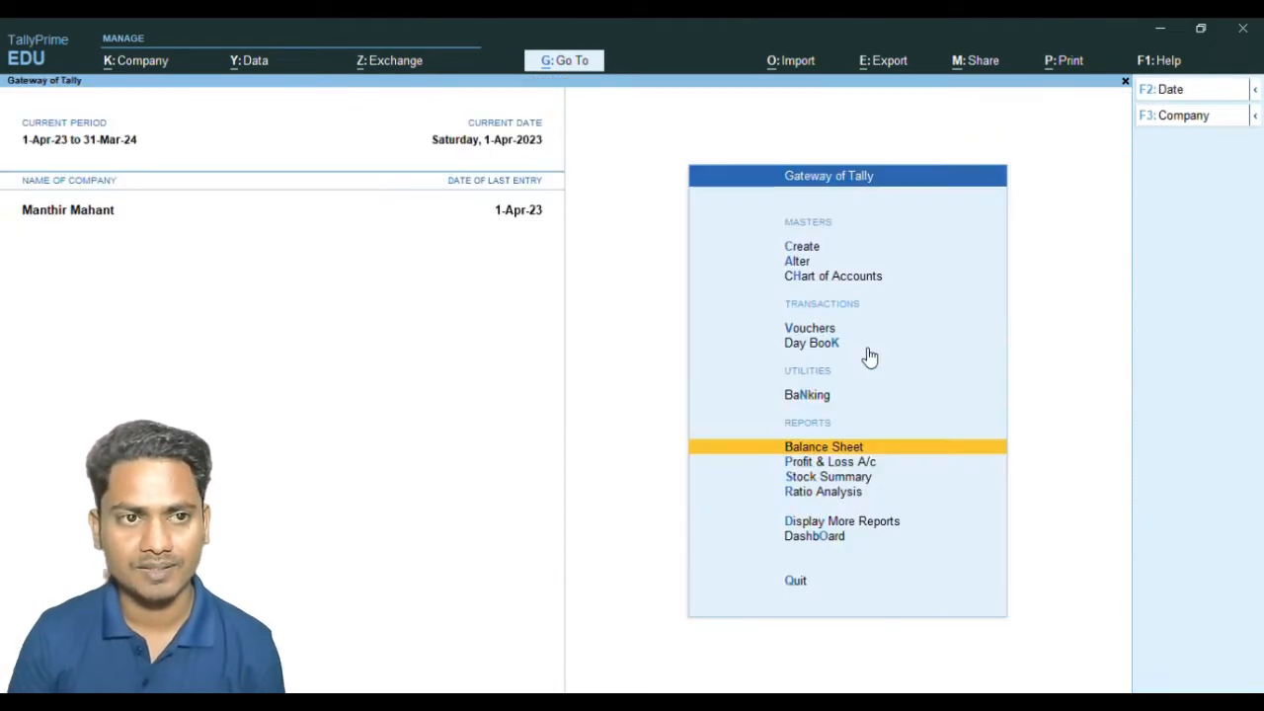
# Start a new receipt voucher with Cash as the account
pyautogui.press('Up')
pyautogui.press('Up')
pyautogui.press('Up')
pyautogui.press('Return')
pyautogui.write('C')
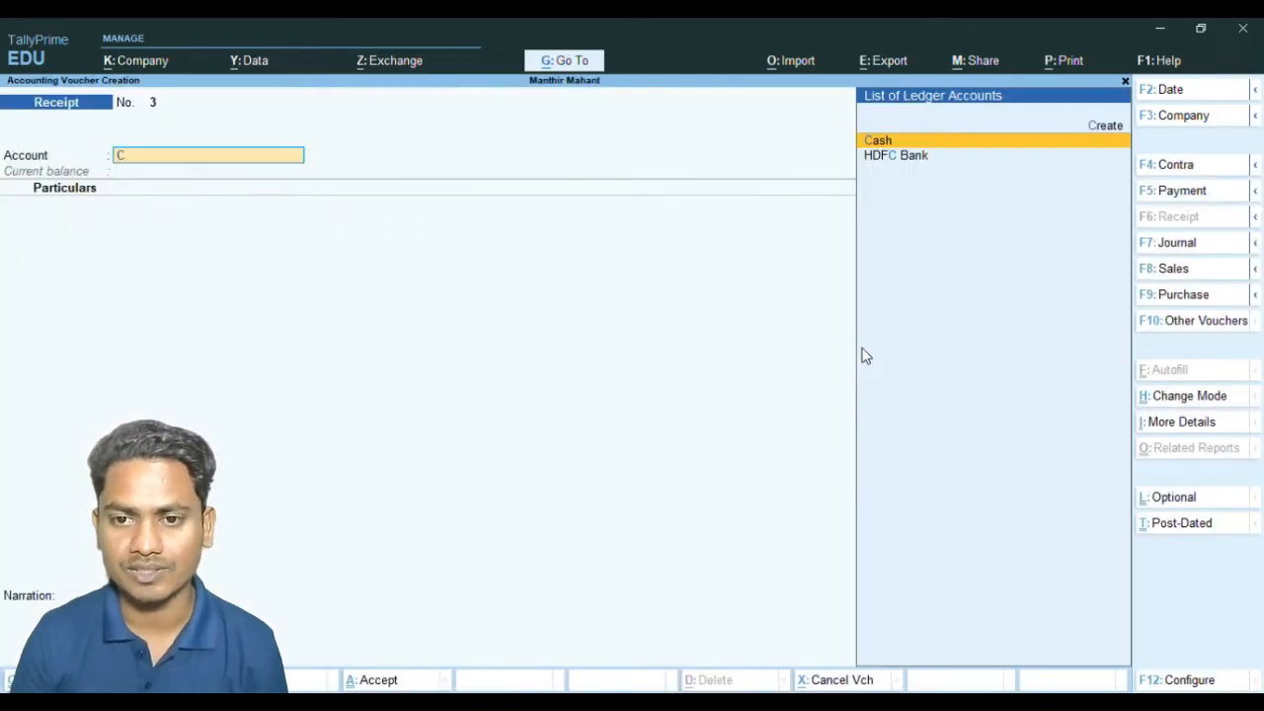
pyautogui.press('Return')
# Choose the Petroleum Sales ledger as the receipt's particulars
pyautogui.press('Down')
pyautogui.press('Down')
pyautogui.press('Down')
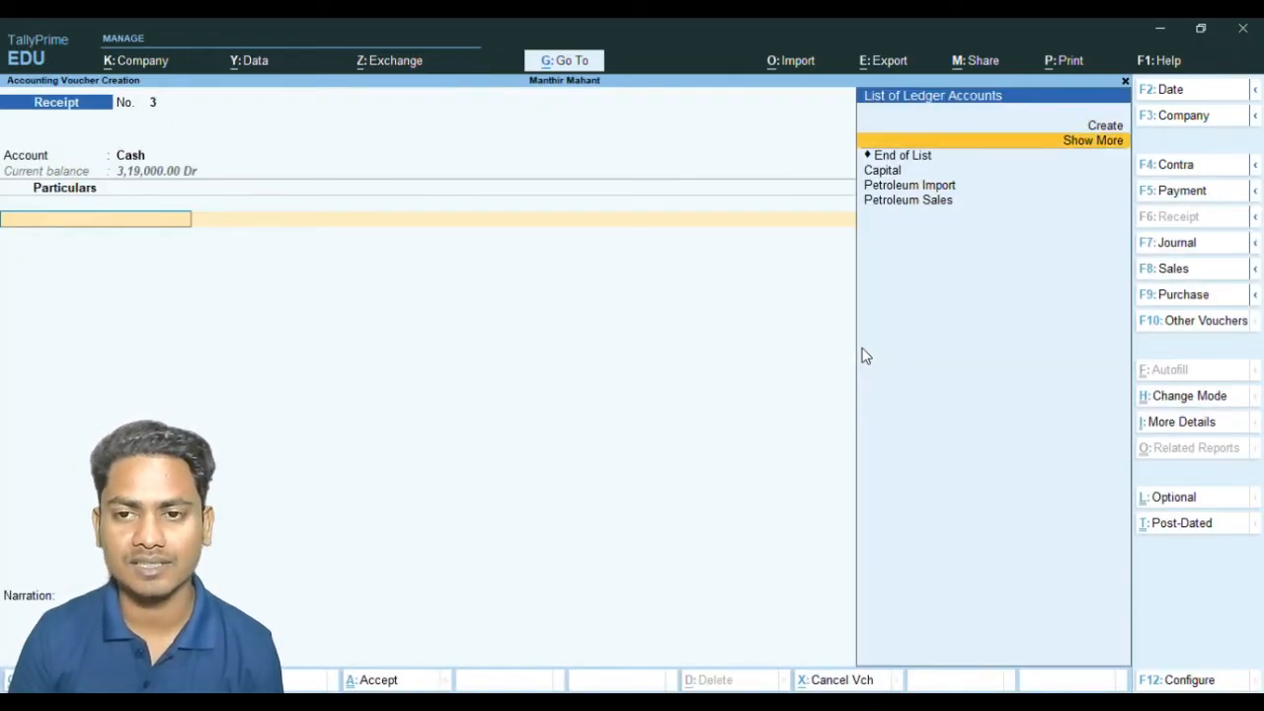
pyautogui.press('Down')
pyautogui.press('Down')
pyautogui.press('Return')
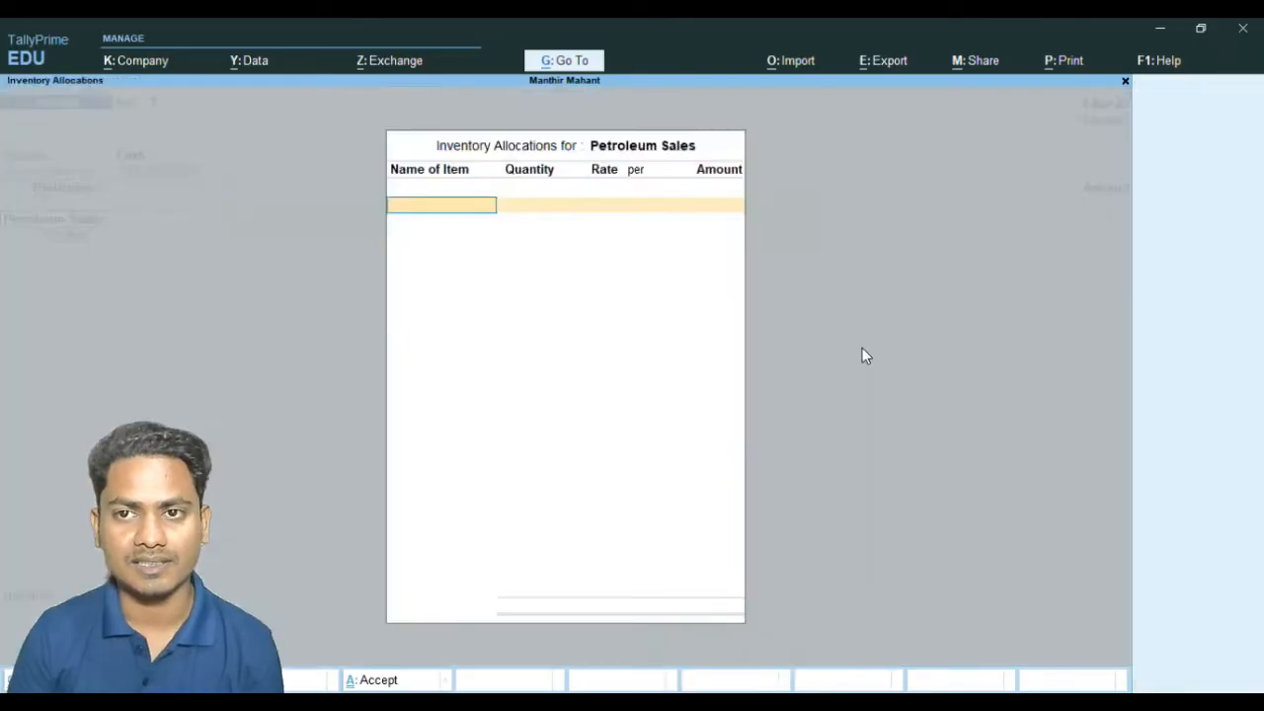
# Open the Petroleum Sales ledger from the voucher to check its cost centre setting, then leave it without changes
pyautogui.press('Escape')
pyautogui.hotkey('ctrl', 'Return')
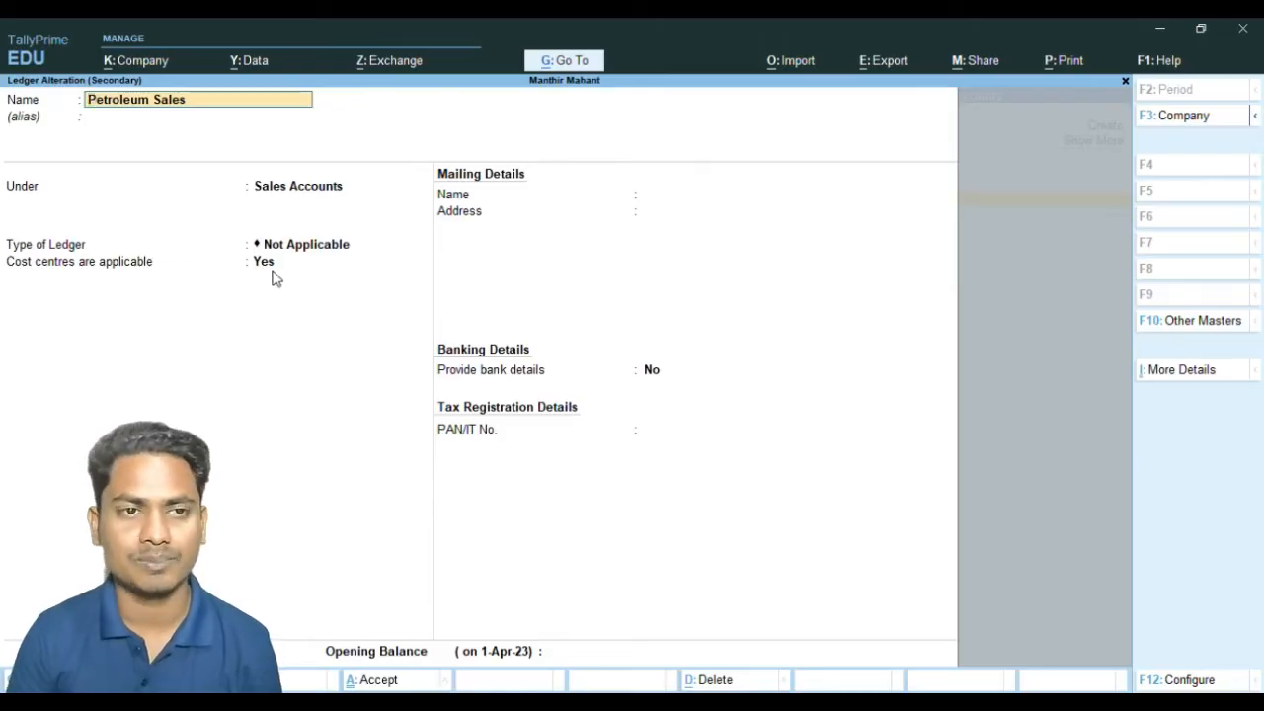
pyautogui.press('Escape')
pyautogui.press('y')
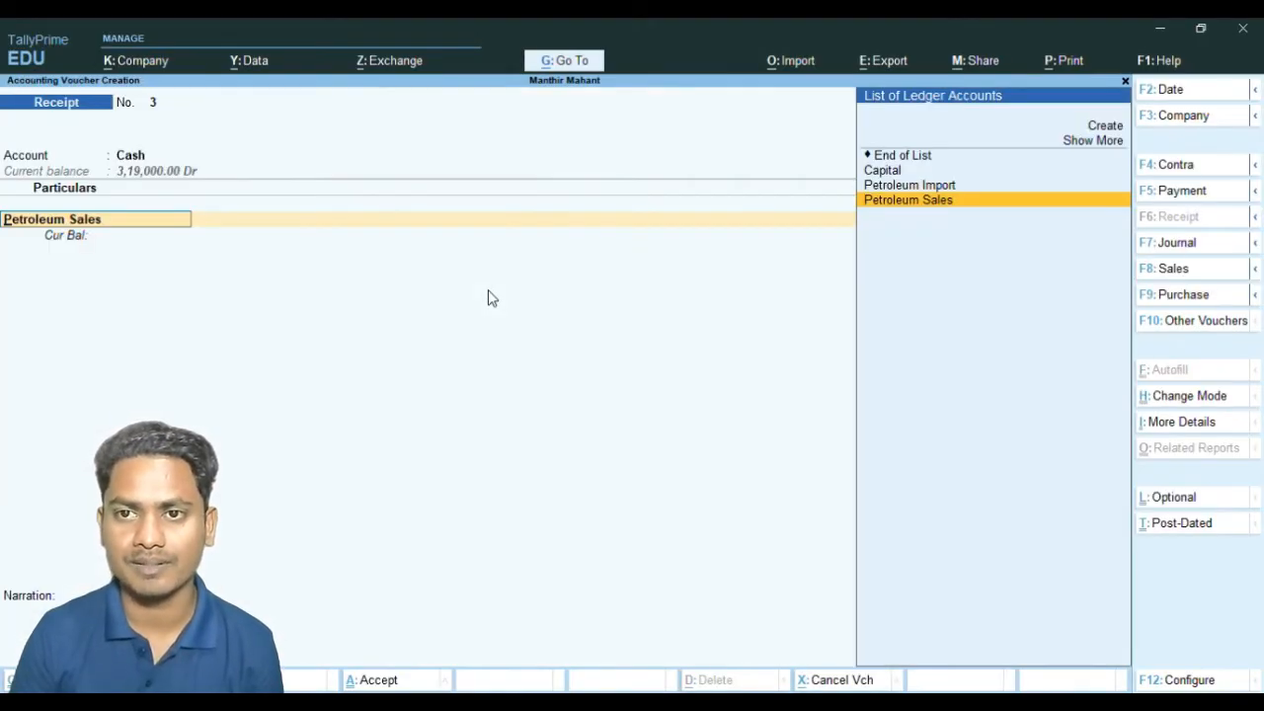
# Select Diesel as the stock item in the inventory allocations for Petroleum Sales
pyautogui.press('Return')
pyautogui.press('Down')
pyautogui.press('Down')
pyautogui.press('Down')
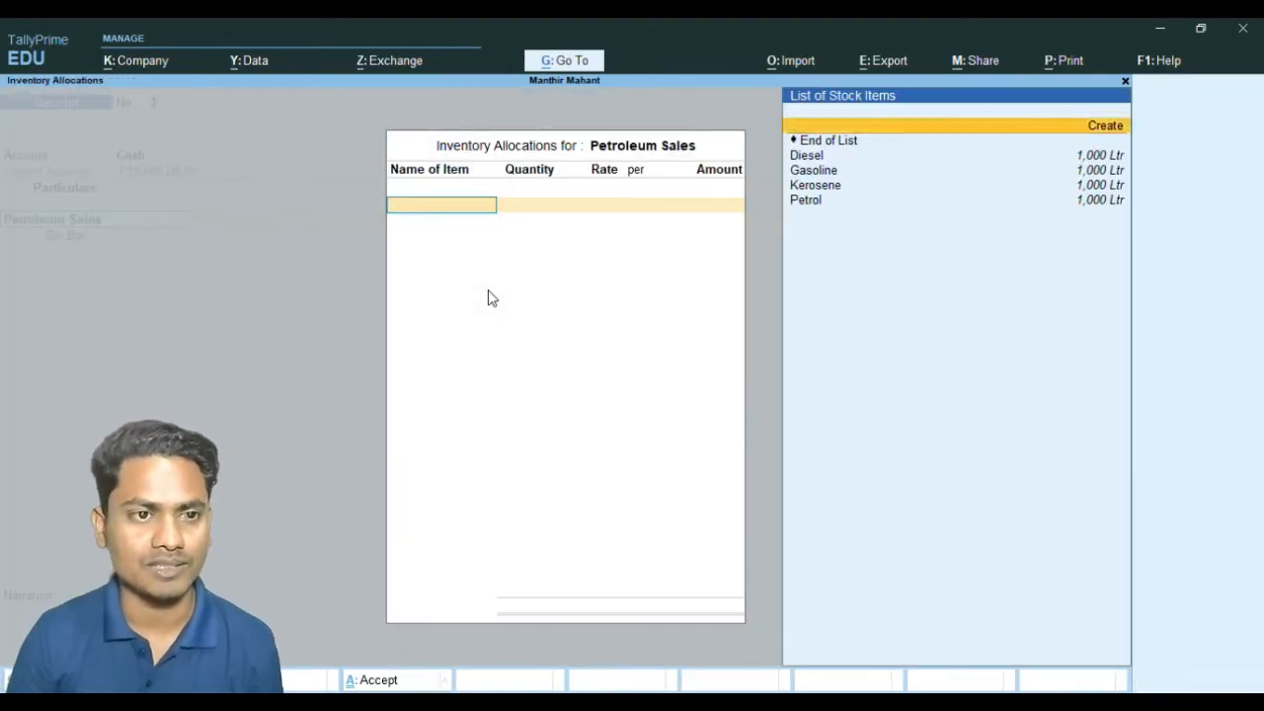
pyautogui.press('Up')
pyautogui.press('Return')
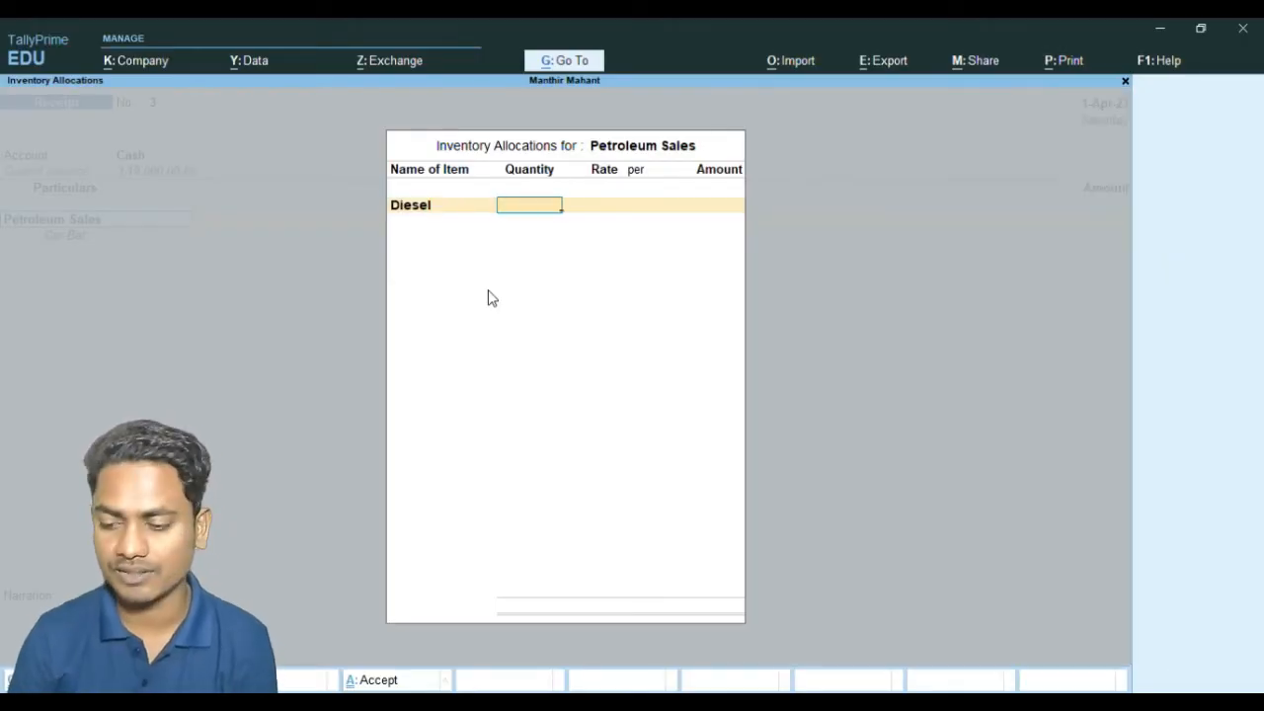
# Set the Diesel quantity to 100 Ltr and its rate to 90, continuing to the cost allocations
pyautogui.write('100')
pyautogui.press('Return')
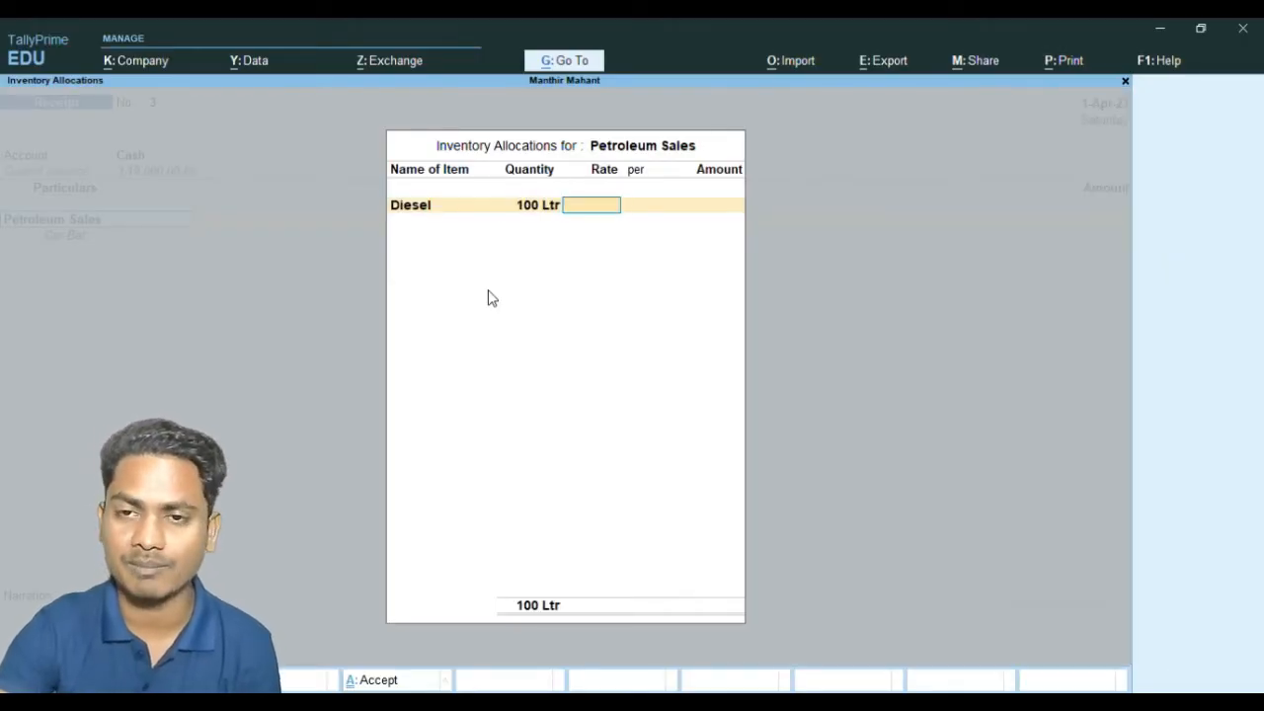
pyautogui.write('90')
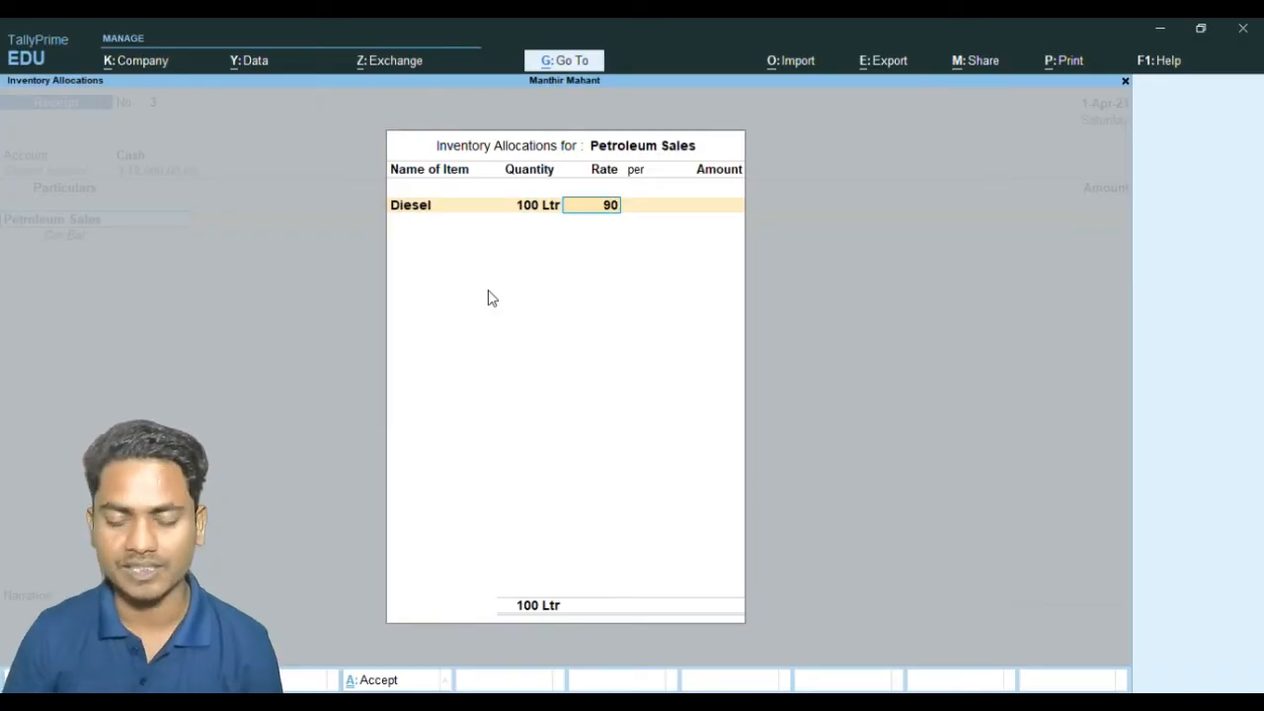
pyautogui.press('Return')
pyautogui.press('Return')
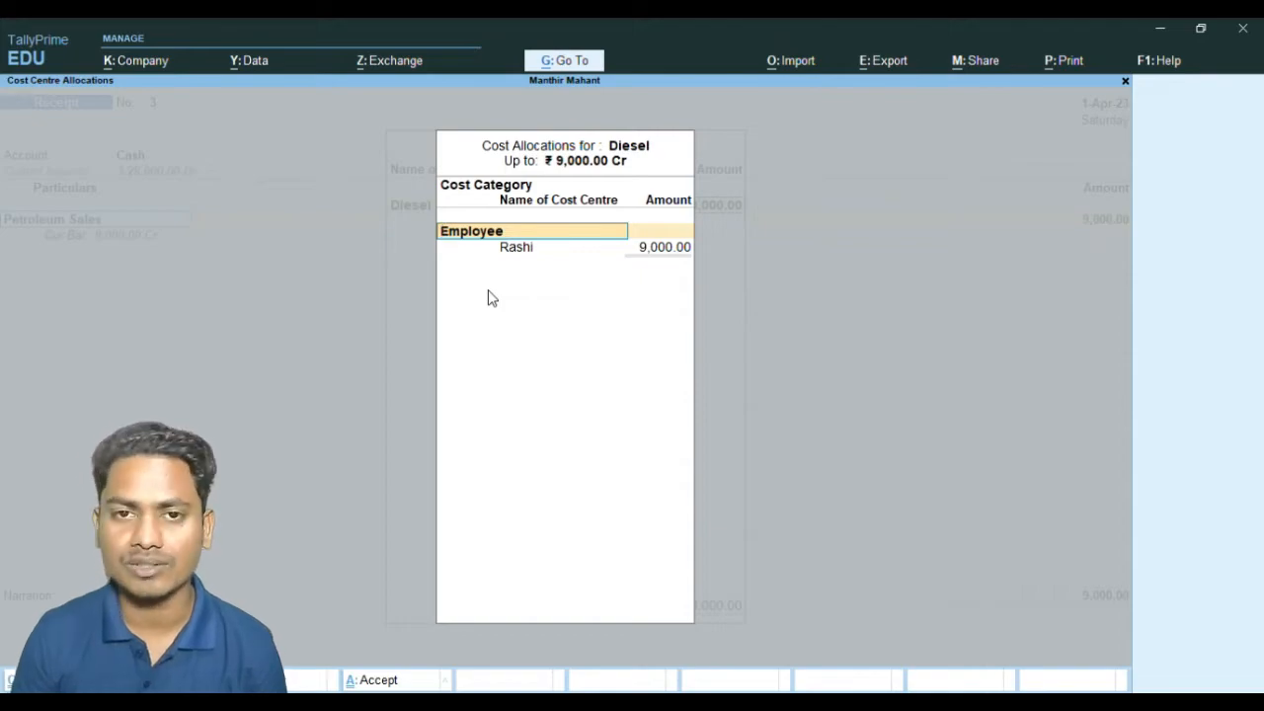
# Keep the Employee cost category and replace the Diesel sale's cost centre with the first employee listed
pyautogui.press('Return')
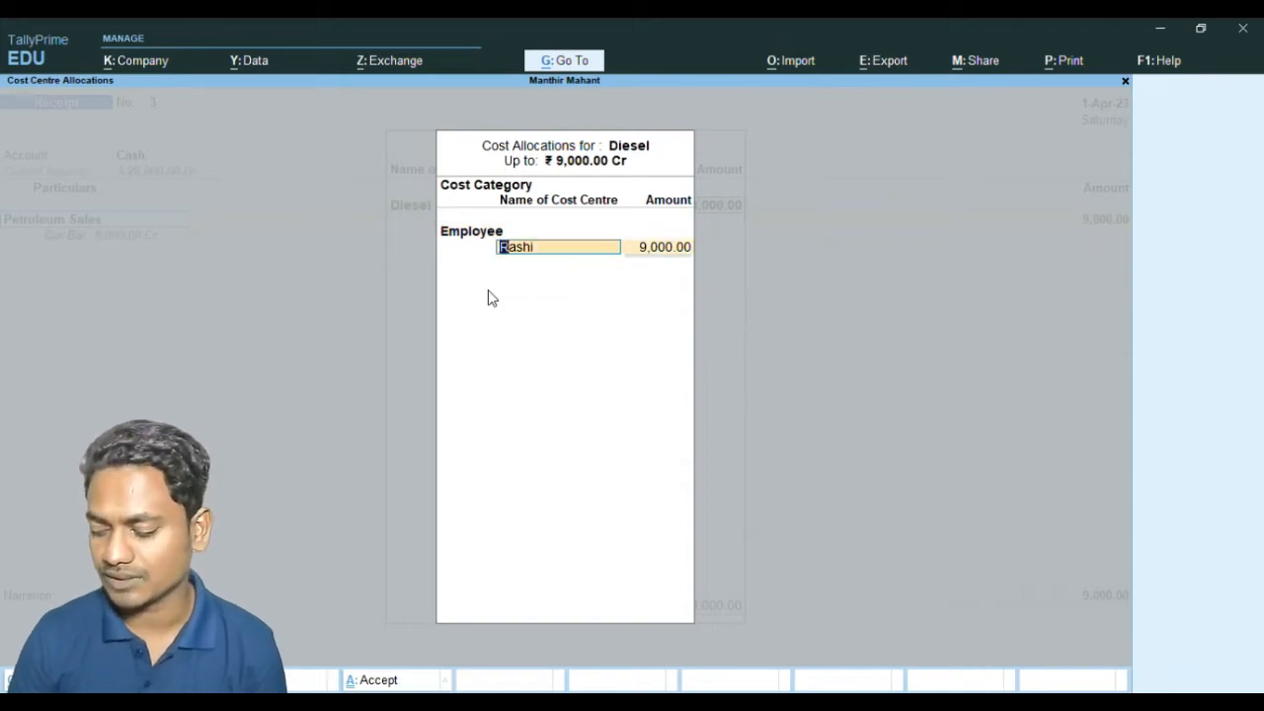
pyautogui.press('BackSpace')
pyautogui.press('Down')
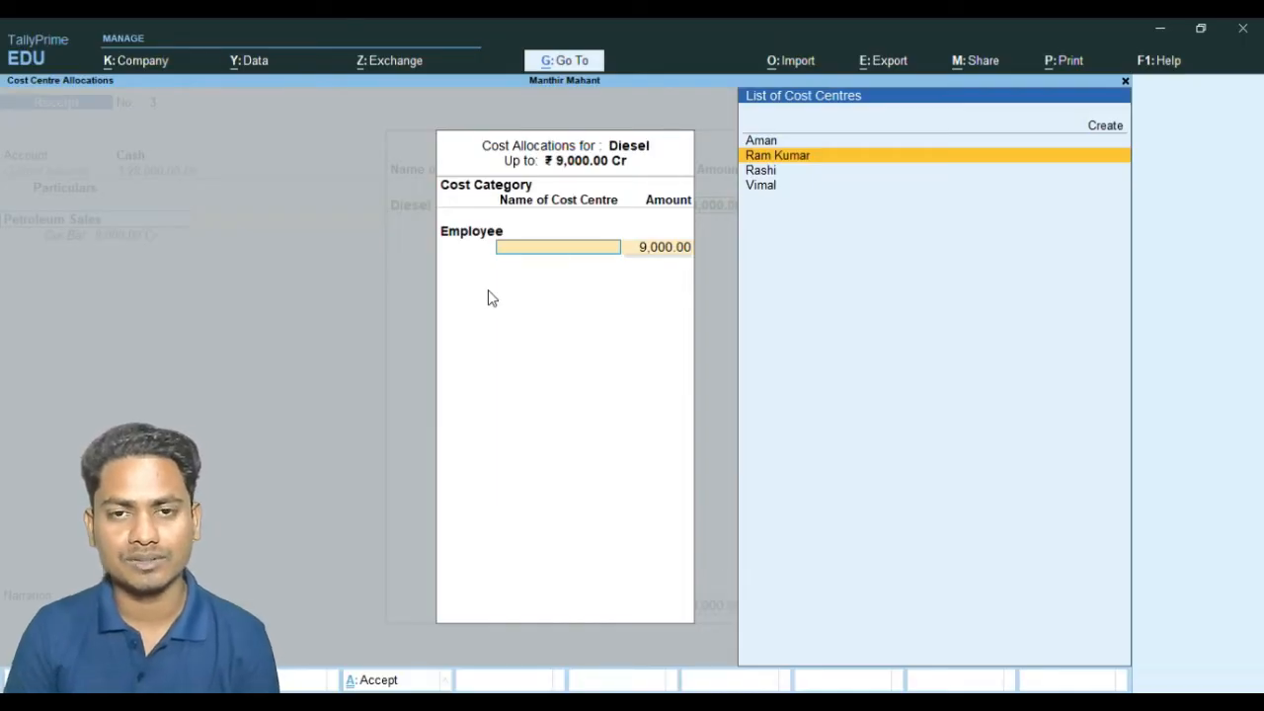
pyautogui.press('Up')
pyautogui.press('Return')
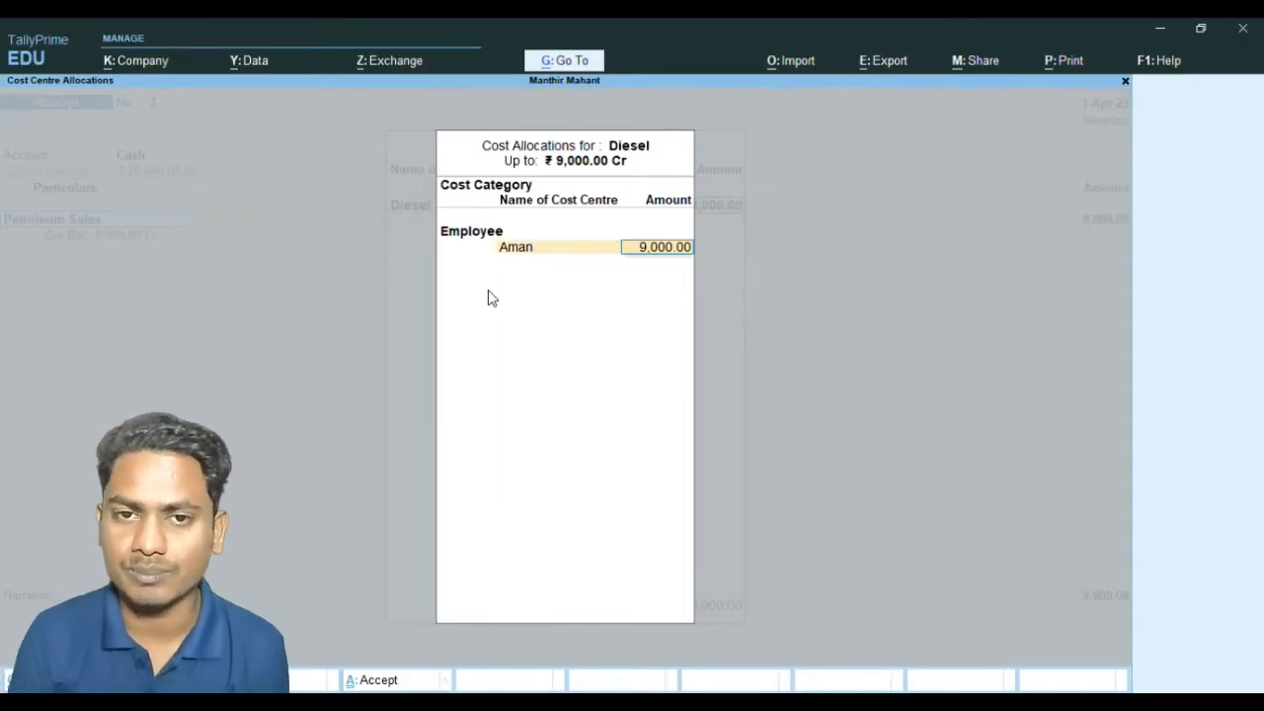
# Allocate 2,000 of the Diesel sale to the first listed employee and 3,000 to the second
pyautogui.press('BackSpace')
pyautogui.write('2000')
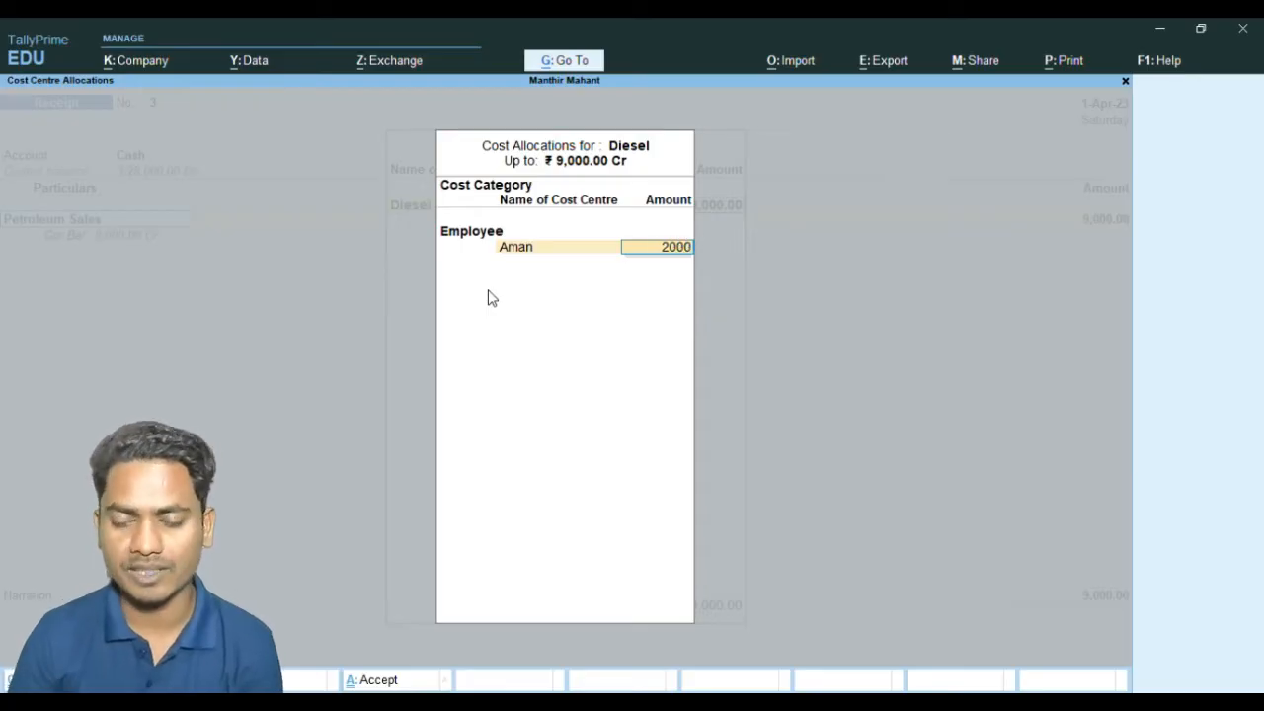
pyautogui.press('Return')
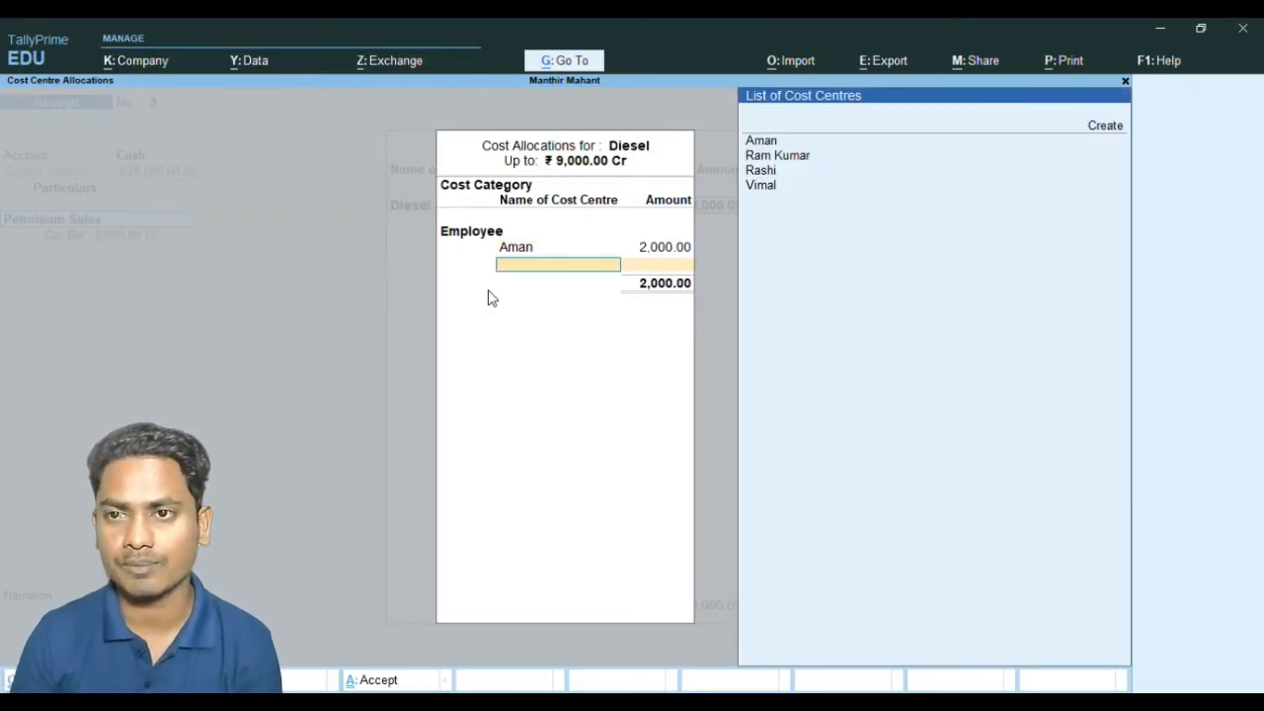
pyautogui.press('Down')
pyautogui.press('Return')
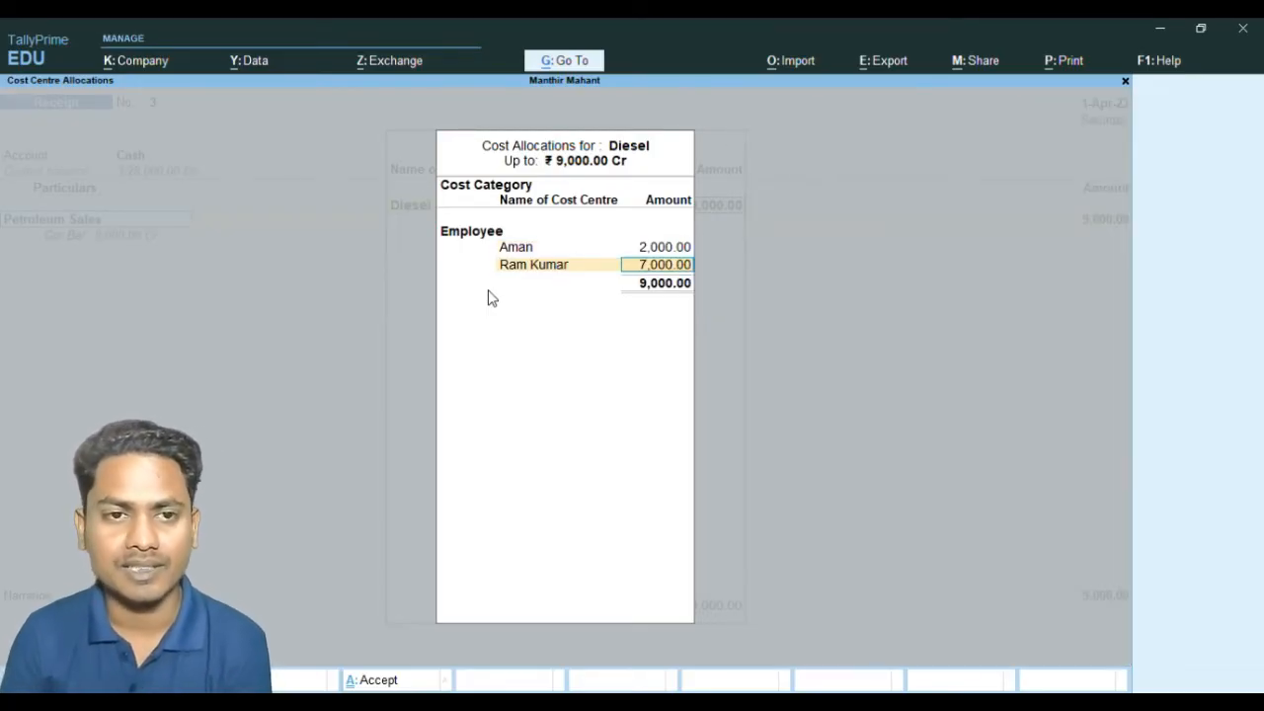
pyautogui.write('3000')
pyautogui.press('Return')
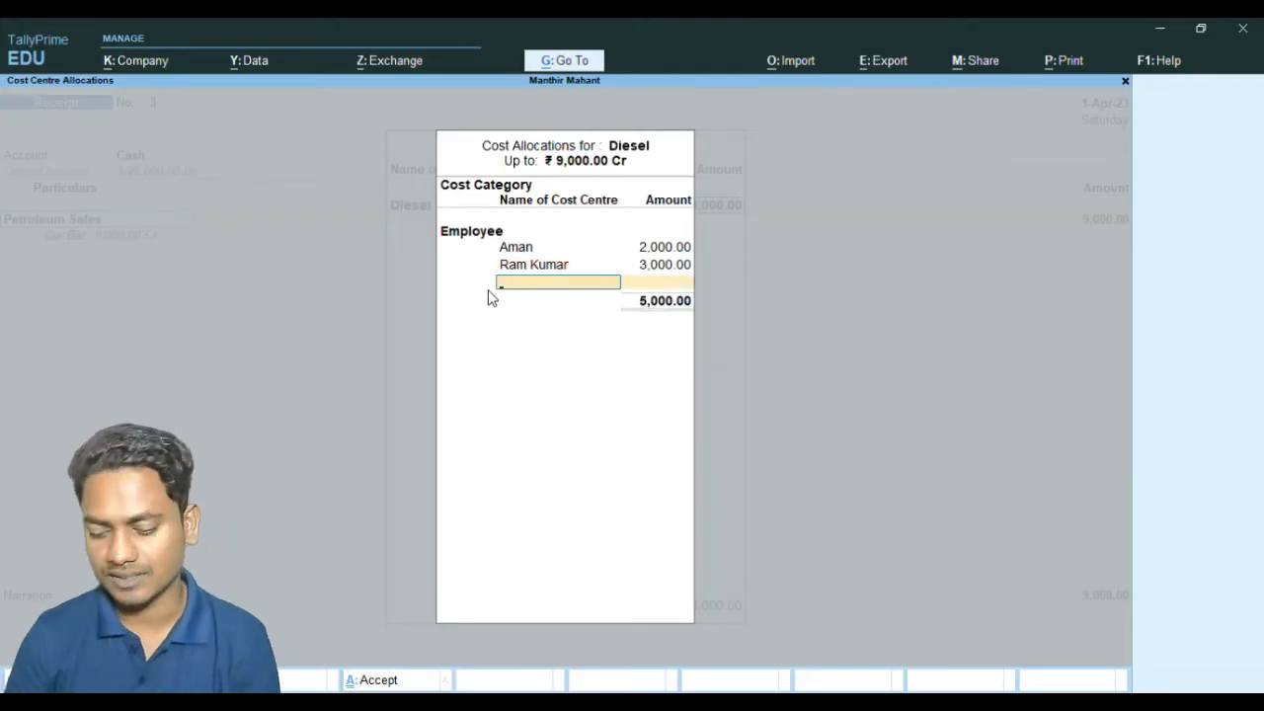
# Allocate the remaining 4,000 of the Diesel sale to the third listed employee and close the allocations
pyautogui.press('Down')
pyautogui.press('Return')
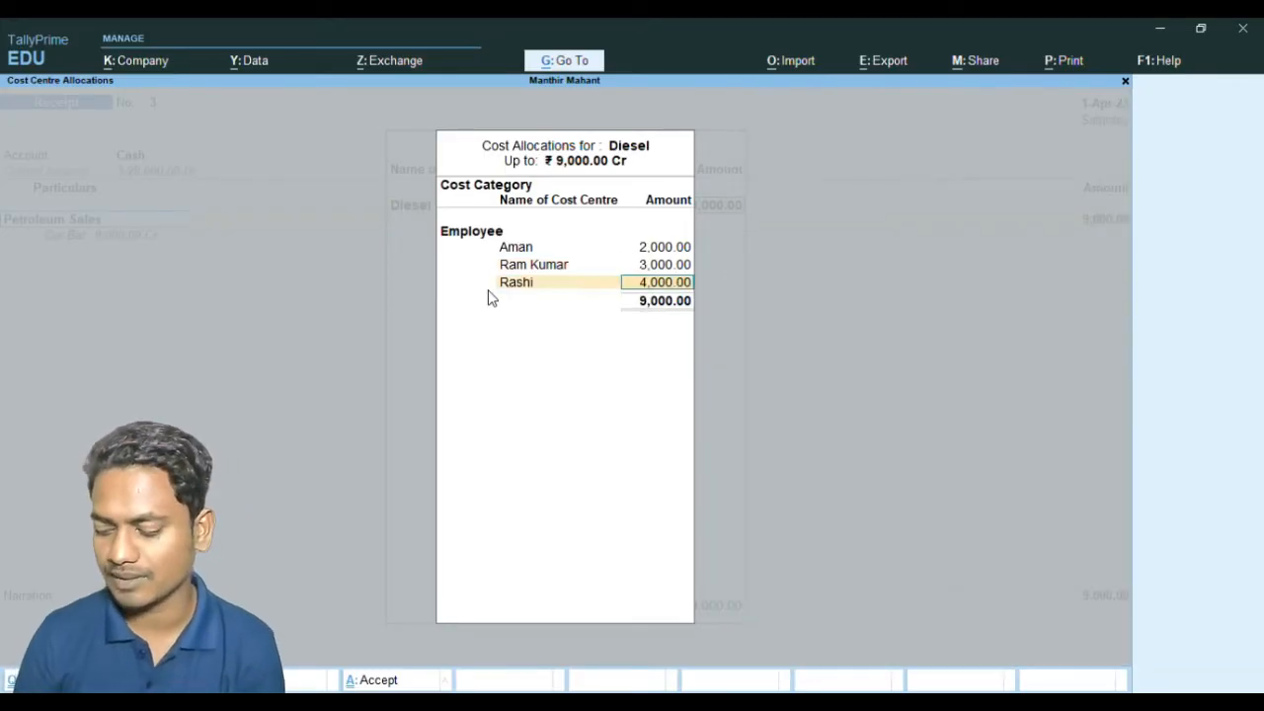
pyautogui.press('Return')
pyautogui.press('Return')
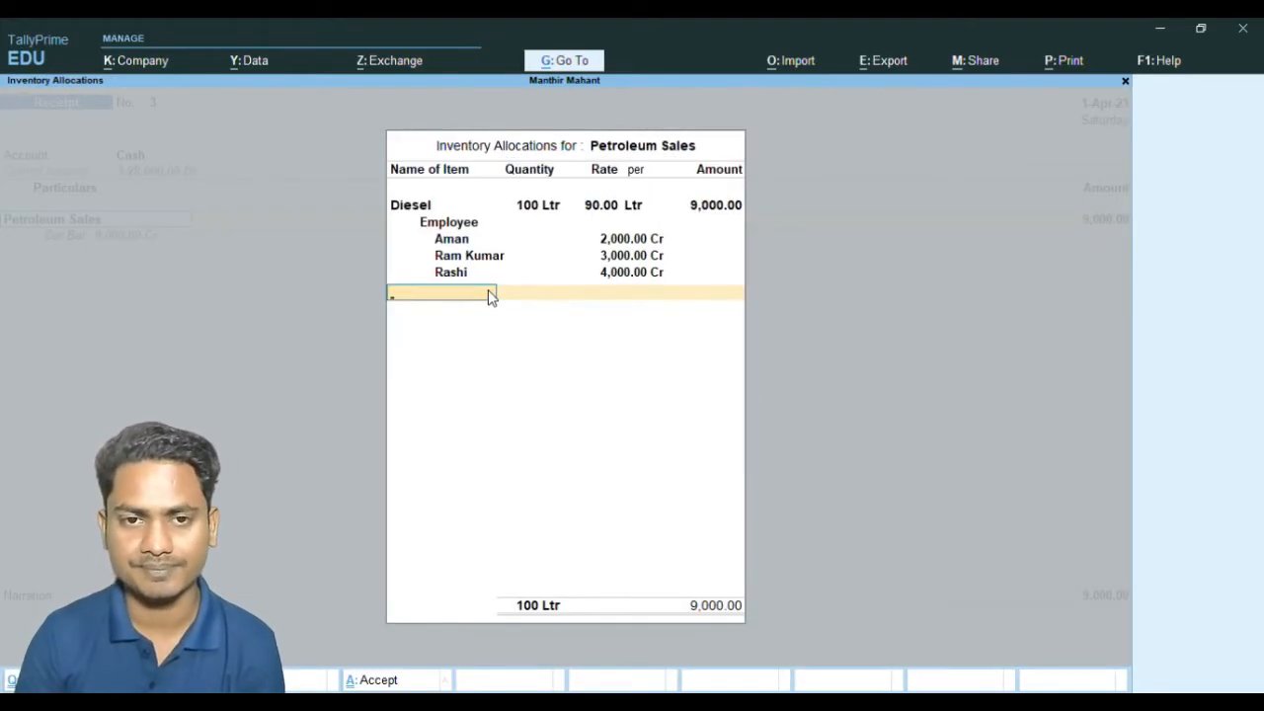
pyautogui.press('Return')
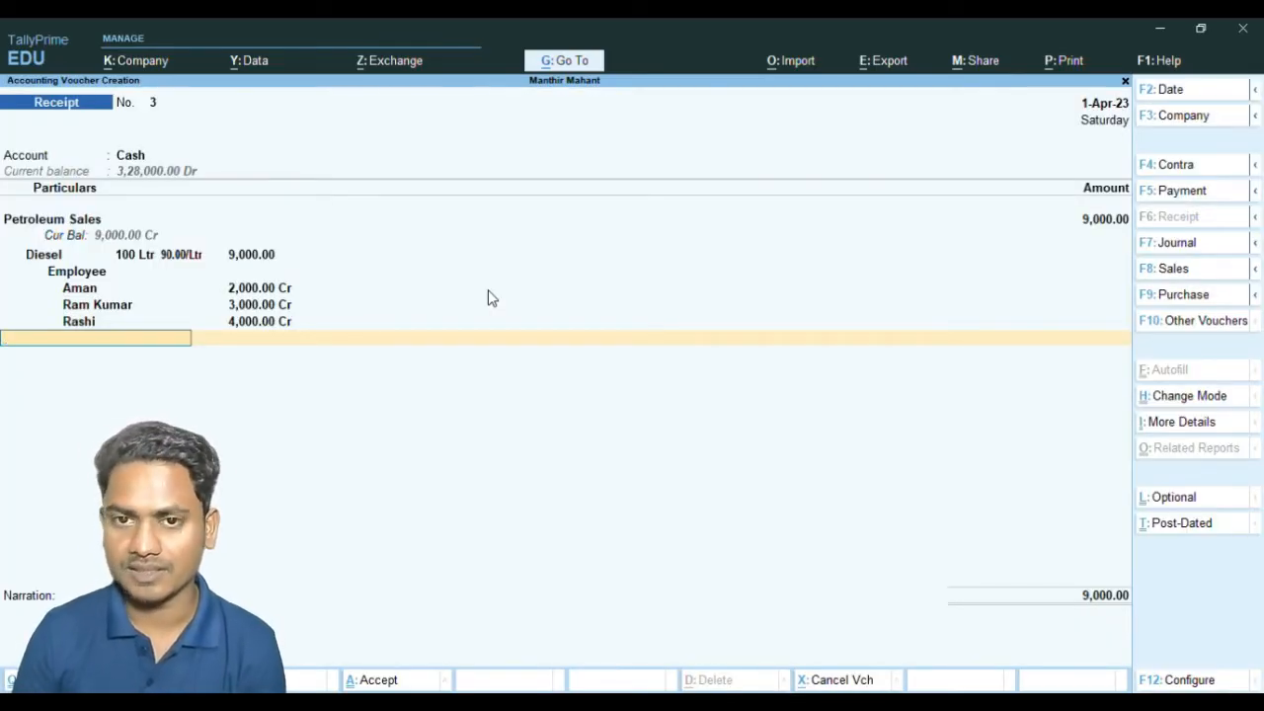
# Return to the Petroleum Sales item entries and add Petrol as a second stock item below Diesel
pyautogui.press('BackSpace')
pyautogui.press('Return')
pyautogui.press('Return')
pyautogui.press('BackSpace')
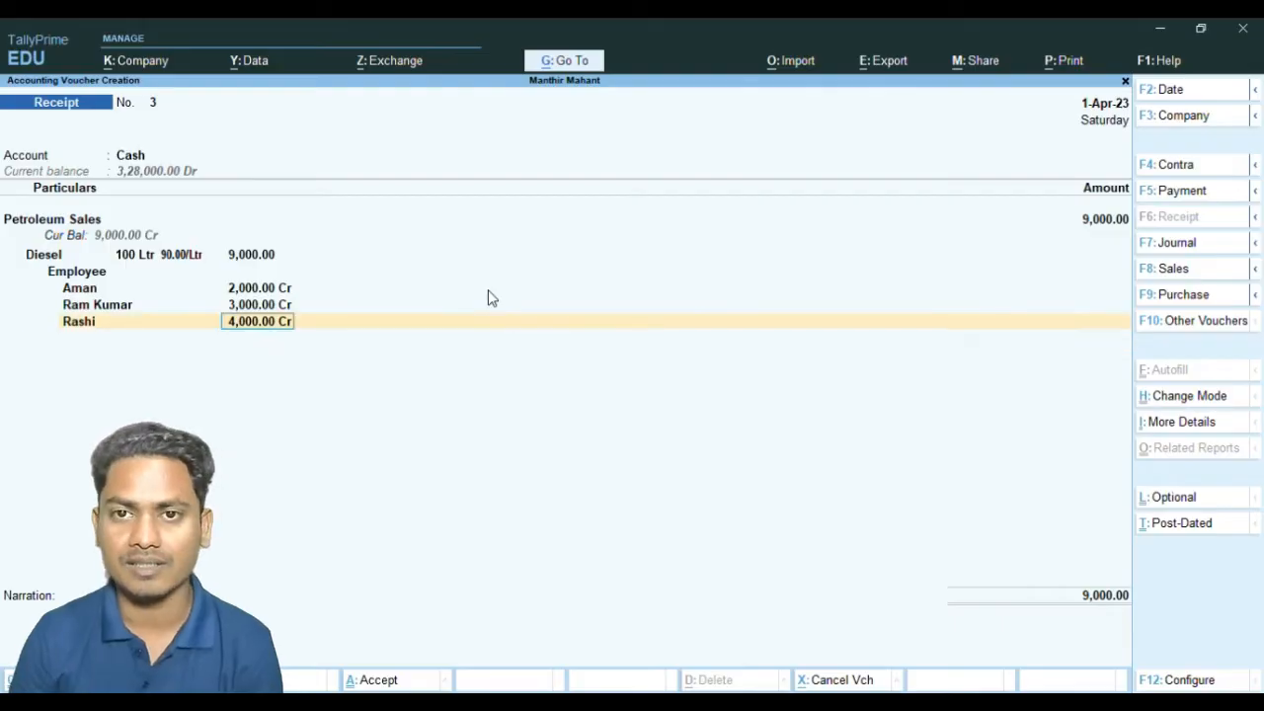
pyautogui.press('Return')
pyautogui.press('Return')
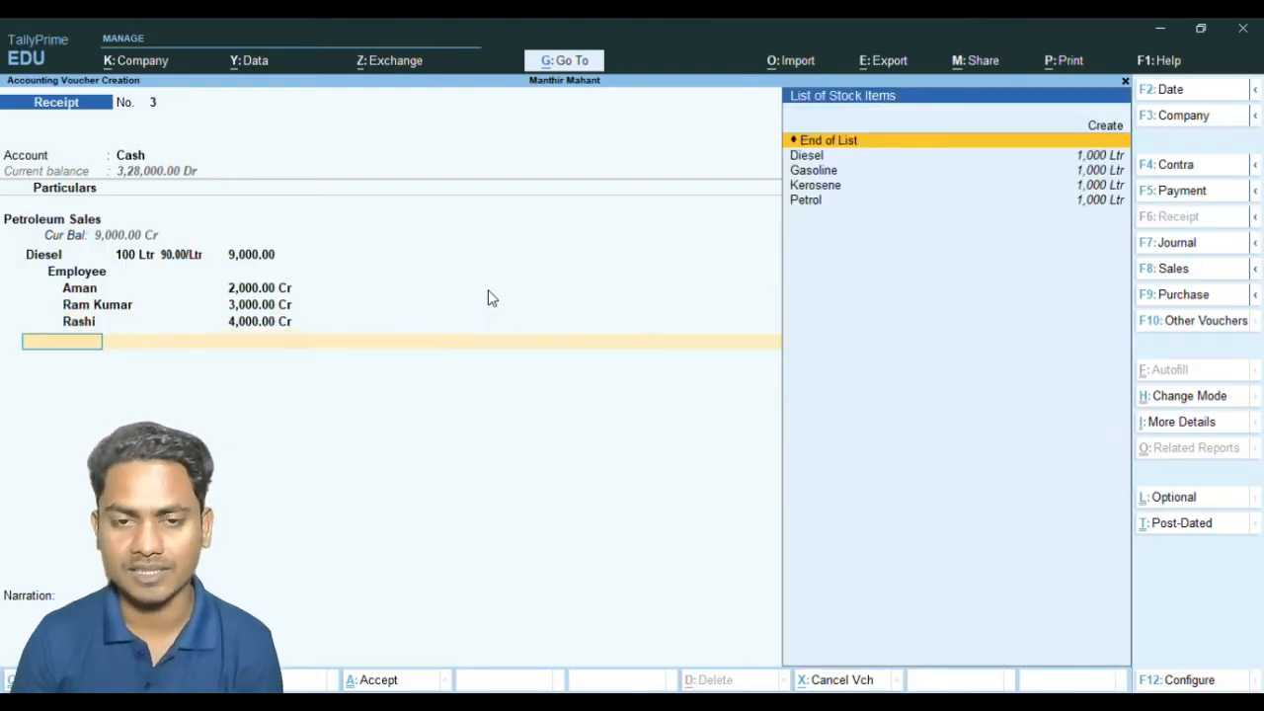
pyautogui.press('Down')
pyautogui.press('Down')
pyautogui.press('Down')
pyautogui.press('Down')
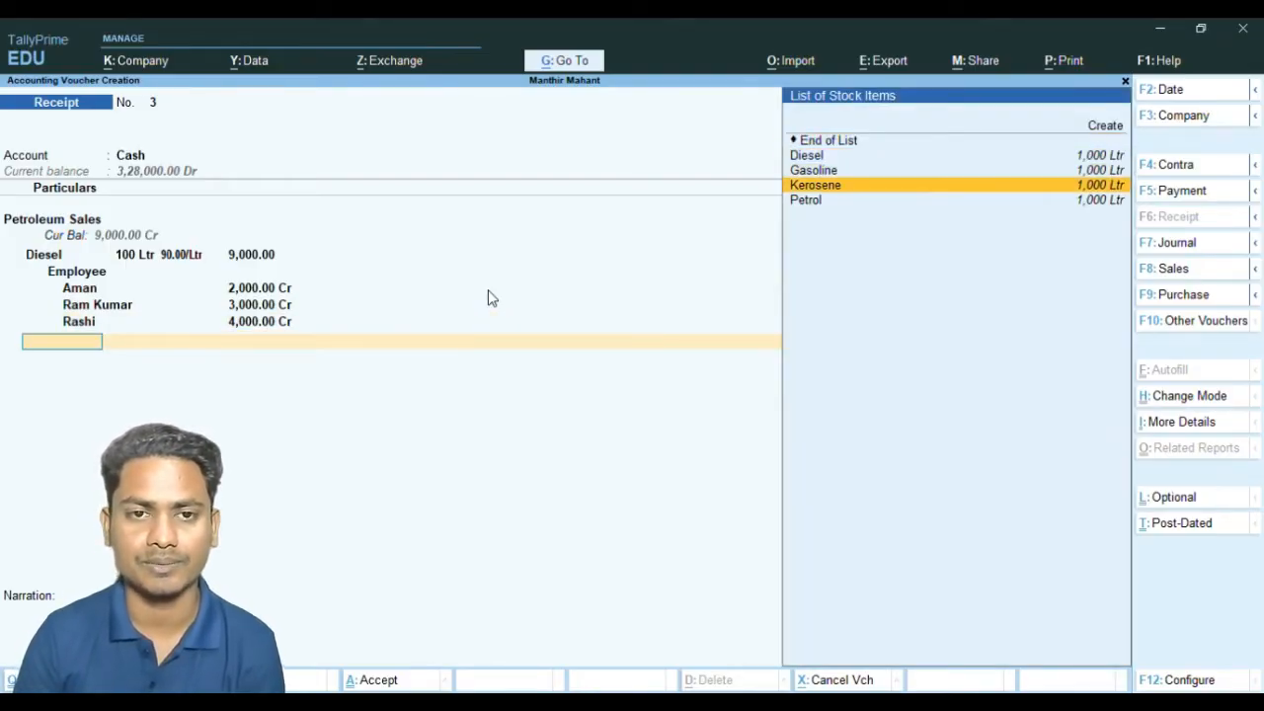
pyautogui.press('Return')
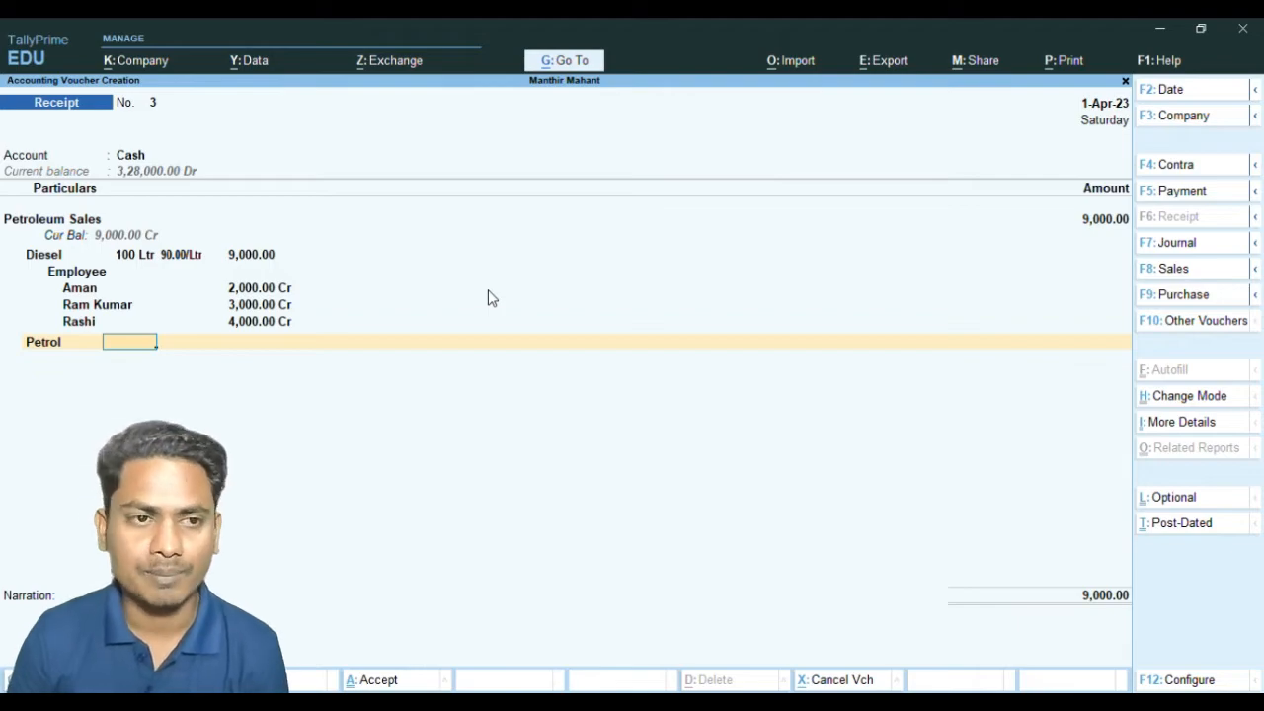
# Set the Petrol quantity to 100 Ltr and its rate to 100, continuing to the cost allocations
pyautogui.write('100')
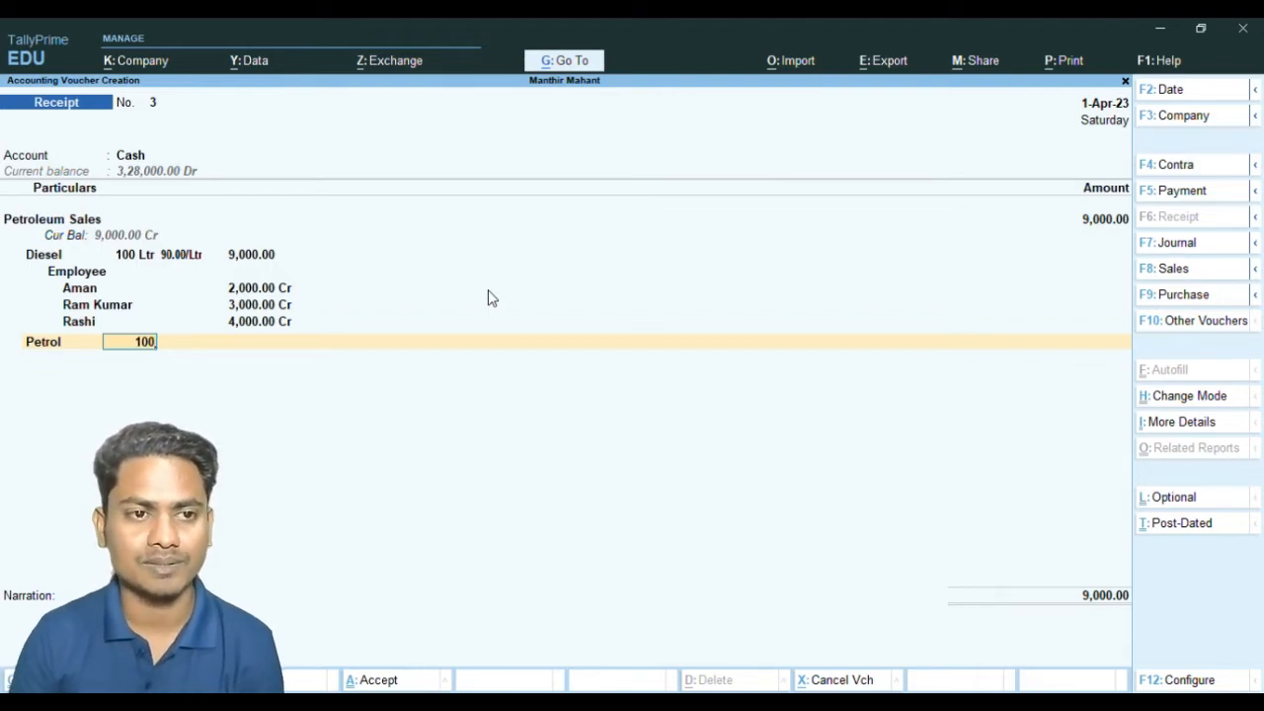
pyautogui.press('Return')
pyautogui.write('100')
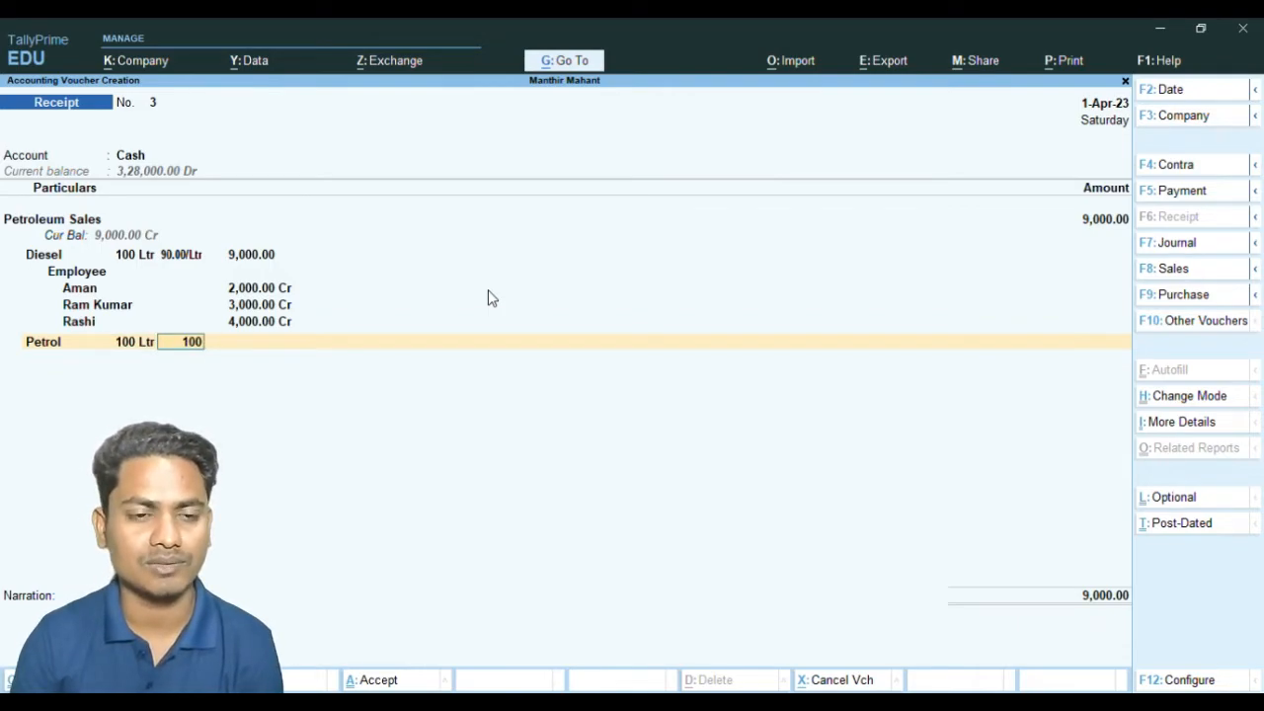
pyautogui.press('Return')
pyautogui.press('Return')
pyautogui.press('Return')
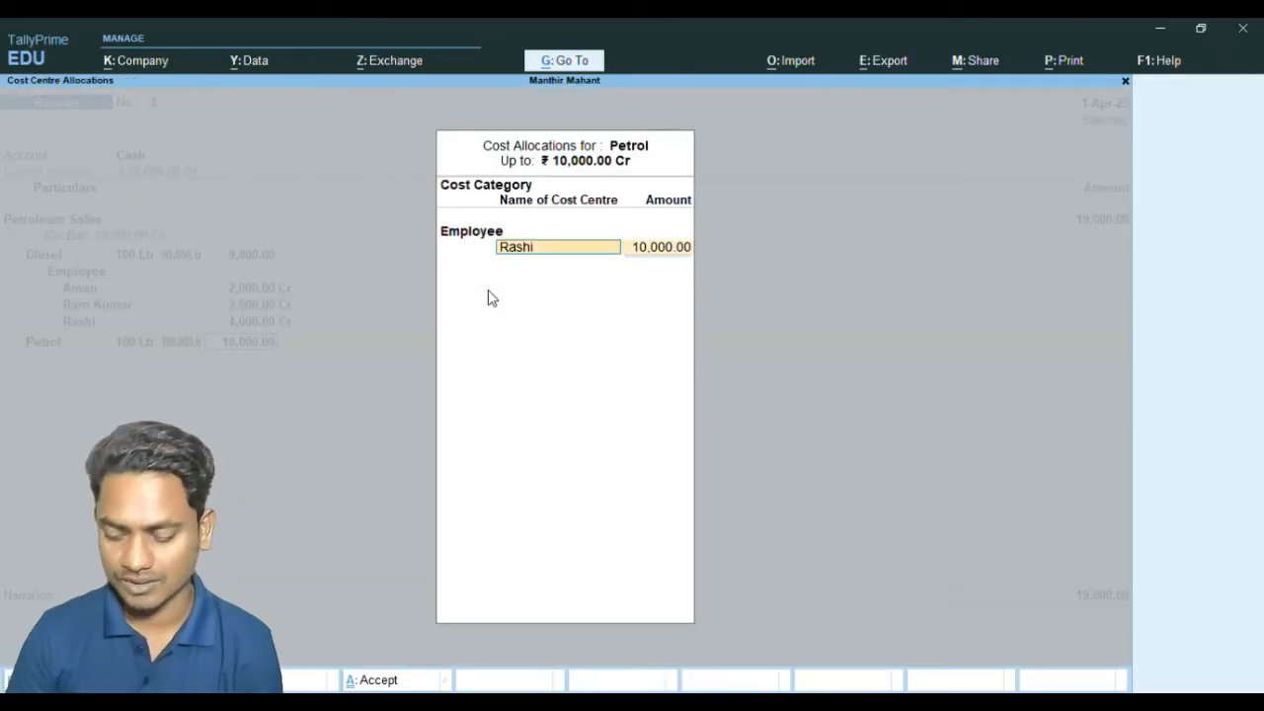
# Split the Petrol sale between employees, 6,000 to the fourth listed and the remaining 4,000 to the second listed
pyautogui.press('BackSpace')
pyautogui.press('Down')
pyautogui.press('Down')
pyautogui.press('Down')
pyautogui.press('Return')
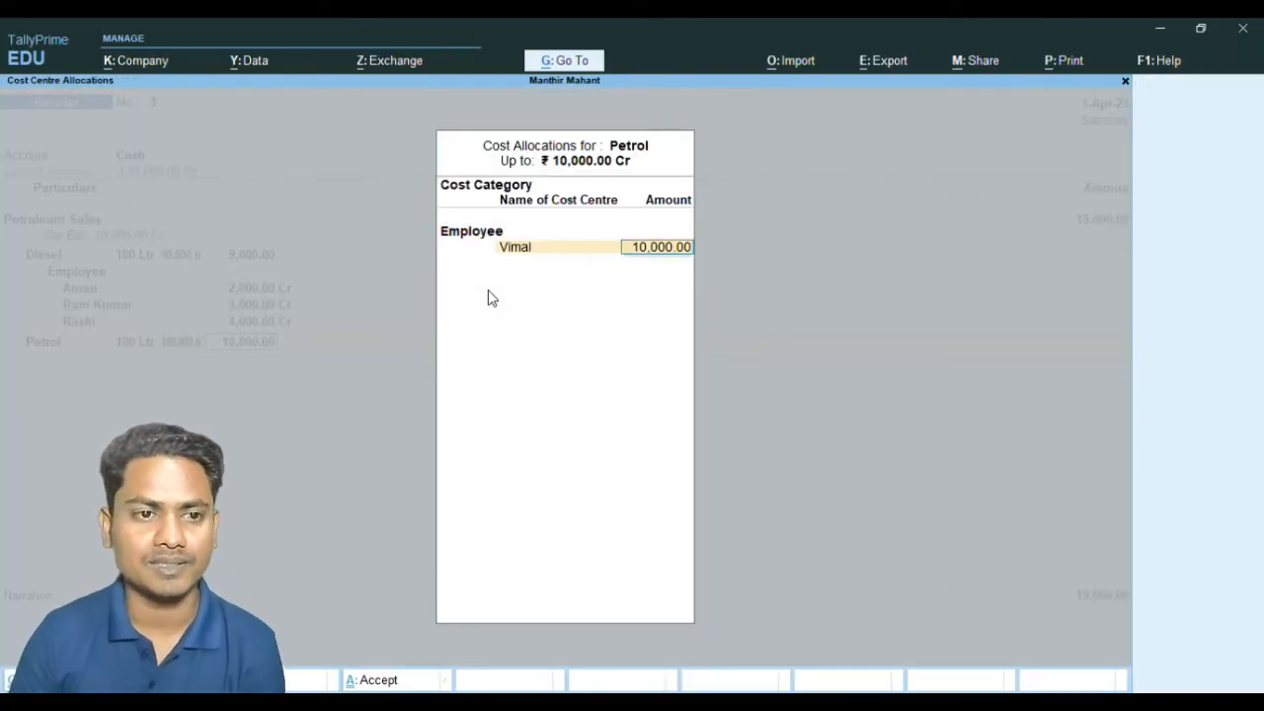
pyautogui.write('6000')
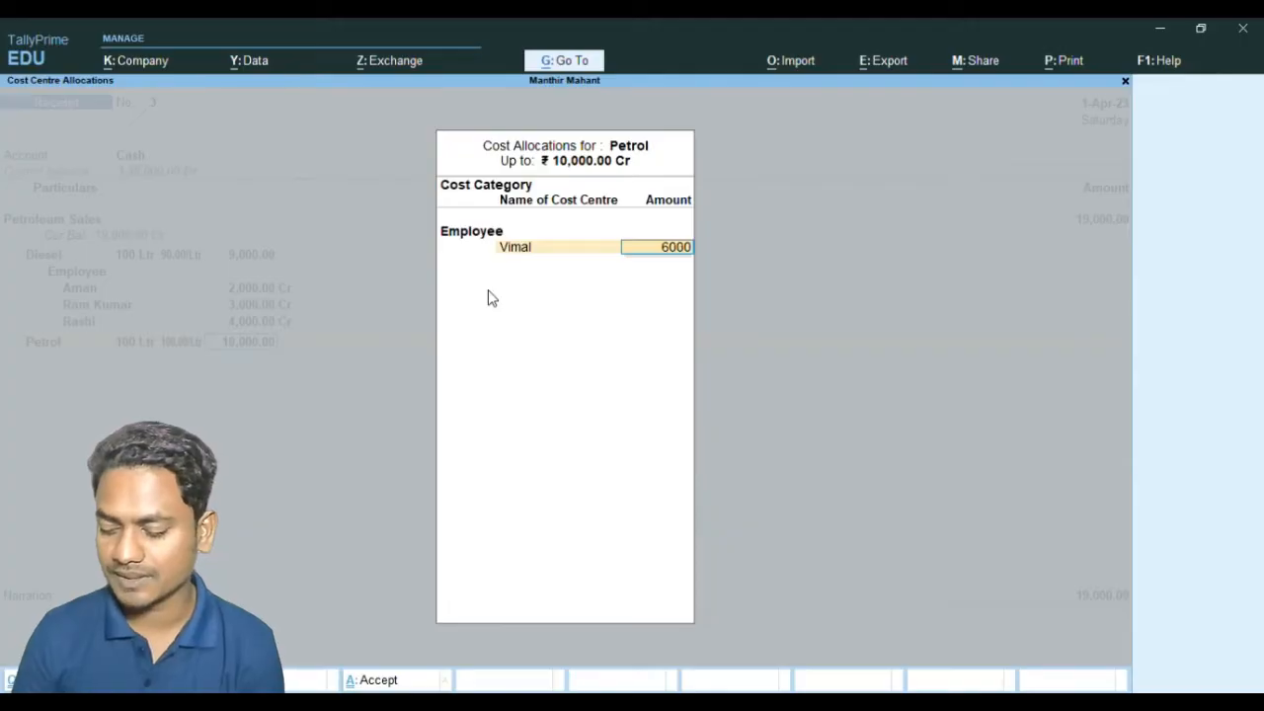
pyautogui.press('Return')
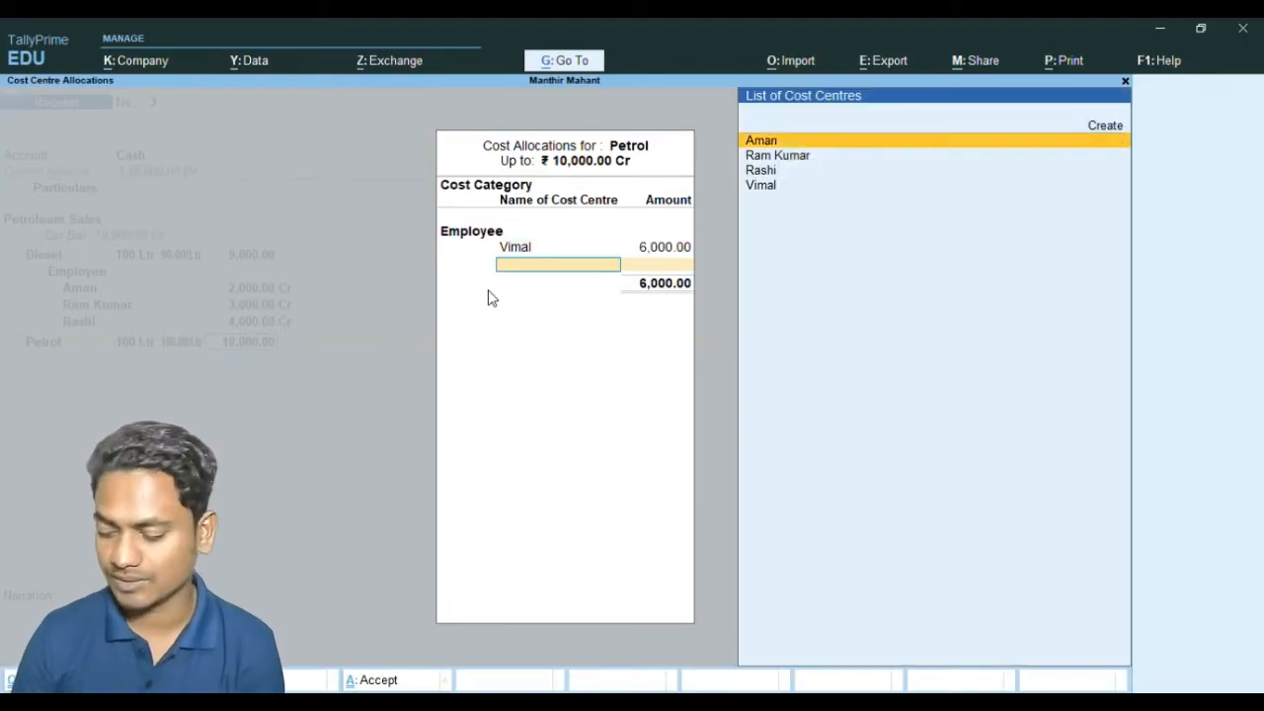
pyautogui.press('Down')
pyautogui.press('Return')
pyautogui.press('Return')
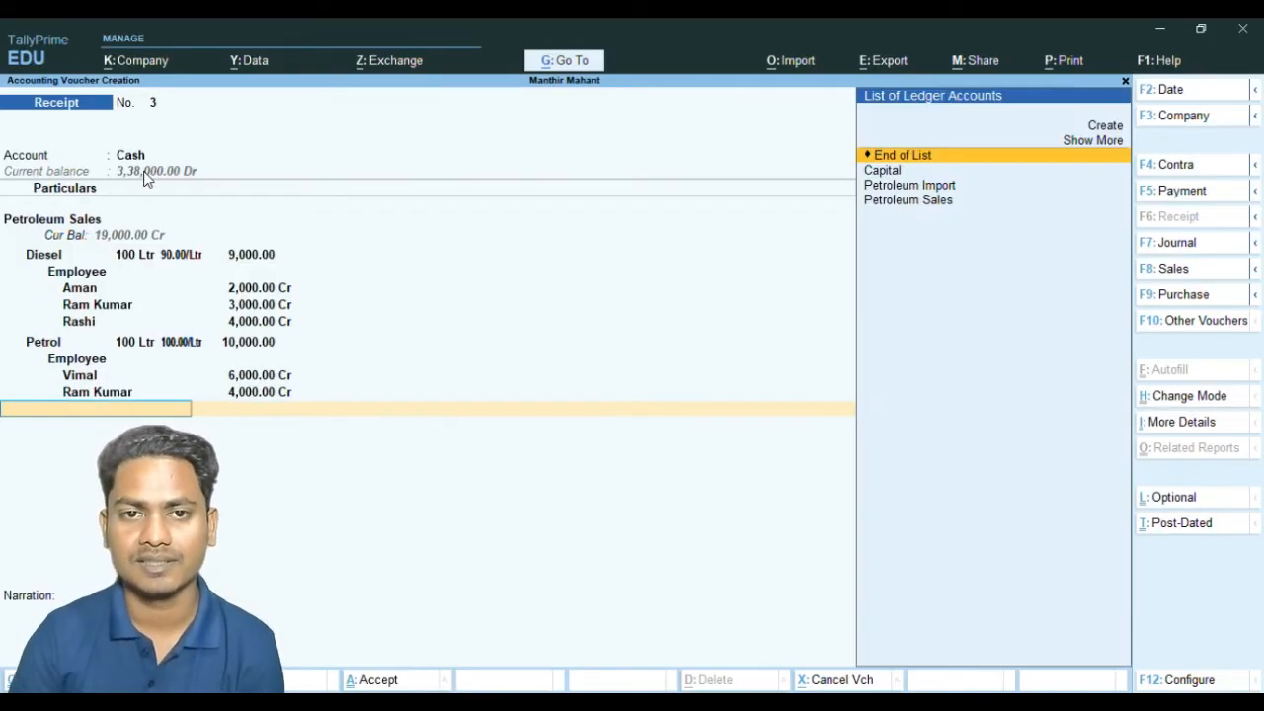
# End the ledger entries without a narration and save the Petroleum Sales cash receipt
pyautogui.press('Return')
pyautogui.press('Return')
pyautogui.press('Return')
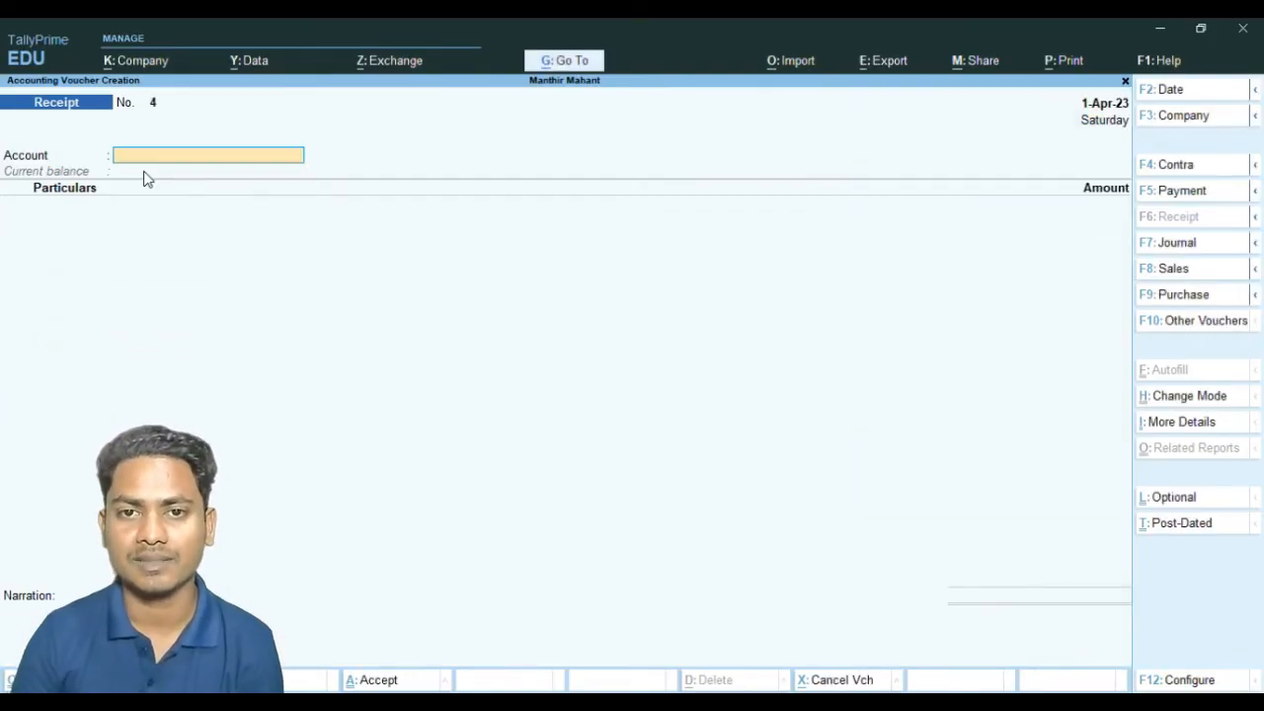
# Leave voucher creation and open the Current Assets group from the Balance Sheet
pyautogui.press('Escape')
pyautogui.press('Return')
pyautogui.press('Down')
pyautogui.press('Down')
pyautogui.press('Down')
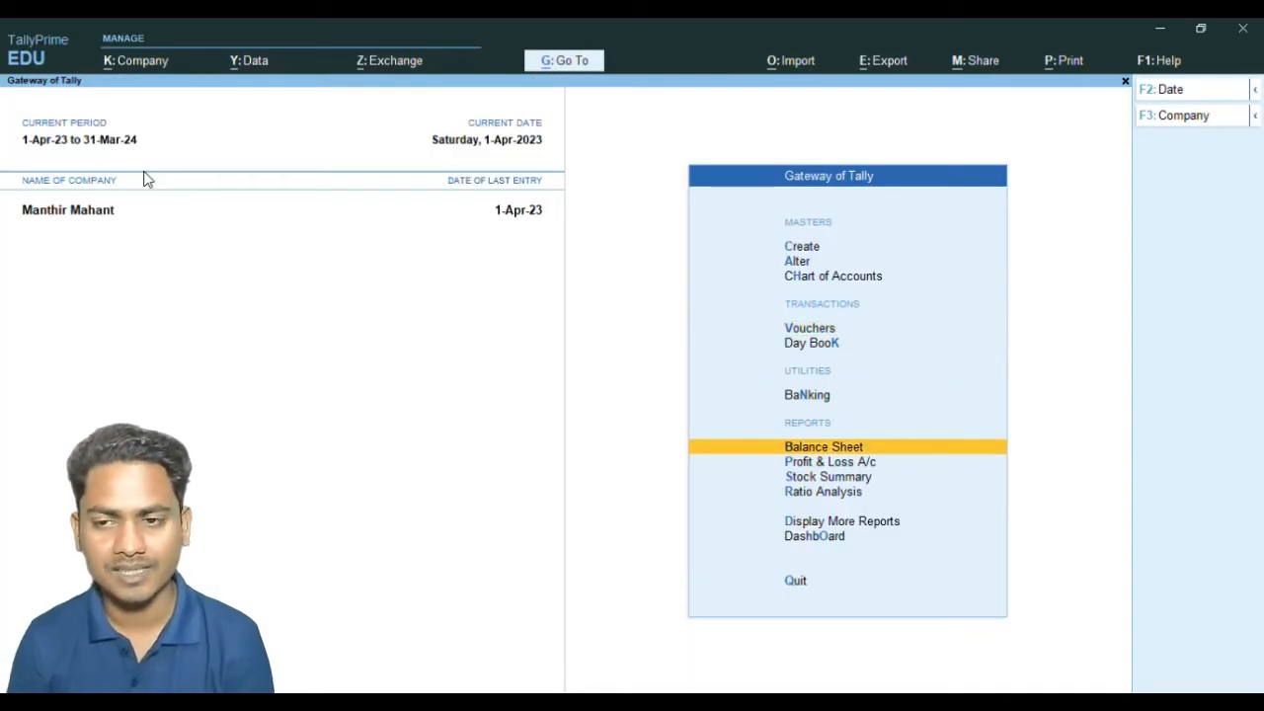
pyautogui.press('Return')
pyautogui.press('Return')
pyautogui.press('Down')
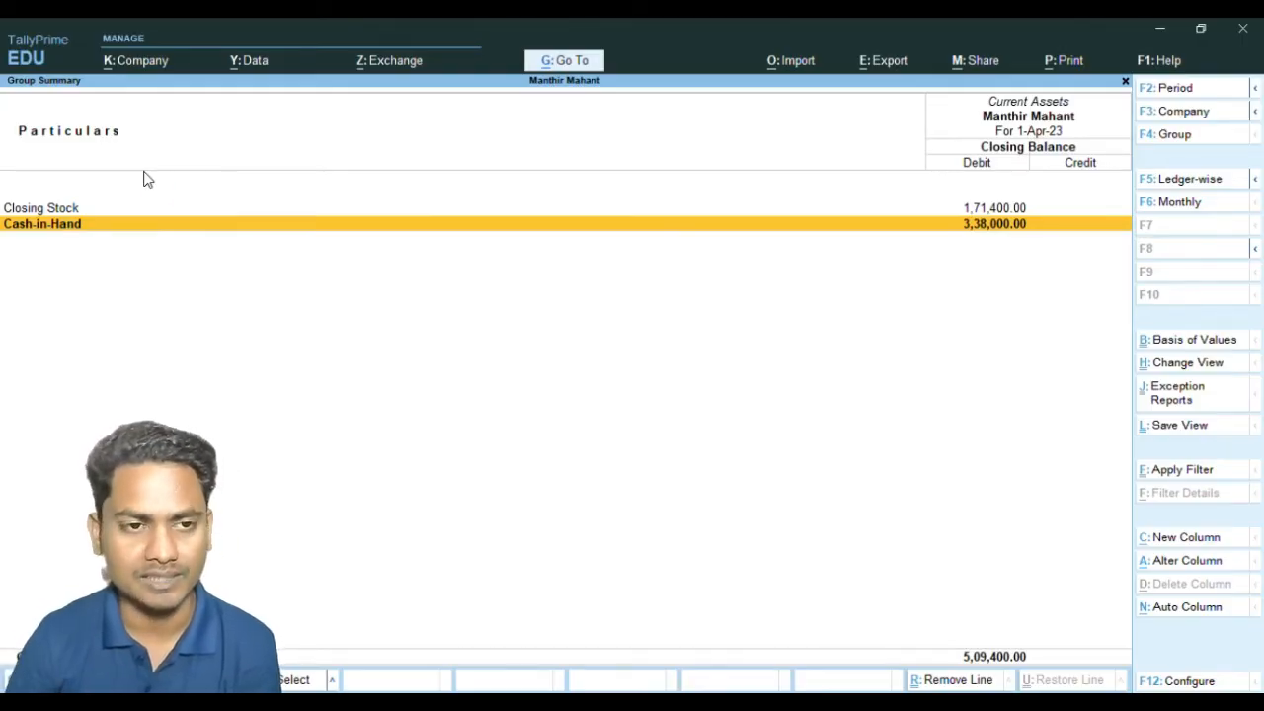
# Review the Cash ledger vouchers under Cash-in-Hand and return to the Gateway of Tally
pyautogui.press('Return')
pyautogui.press('Return')
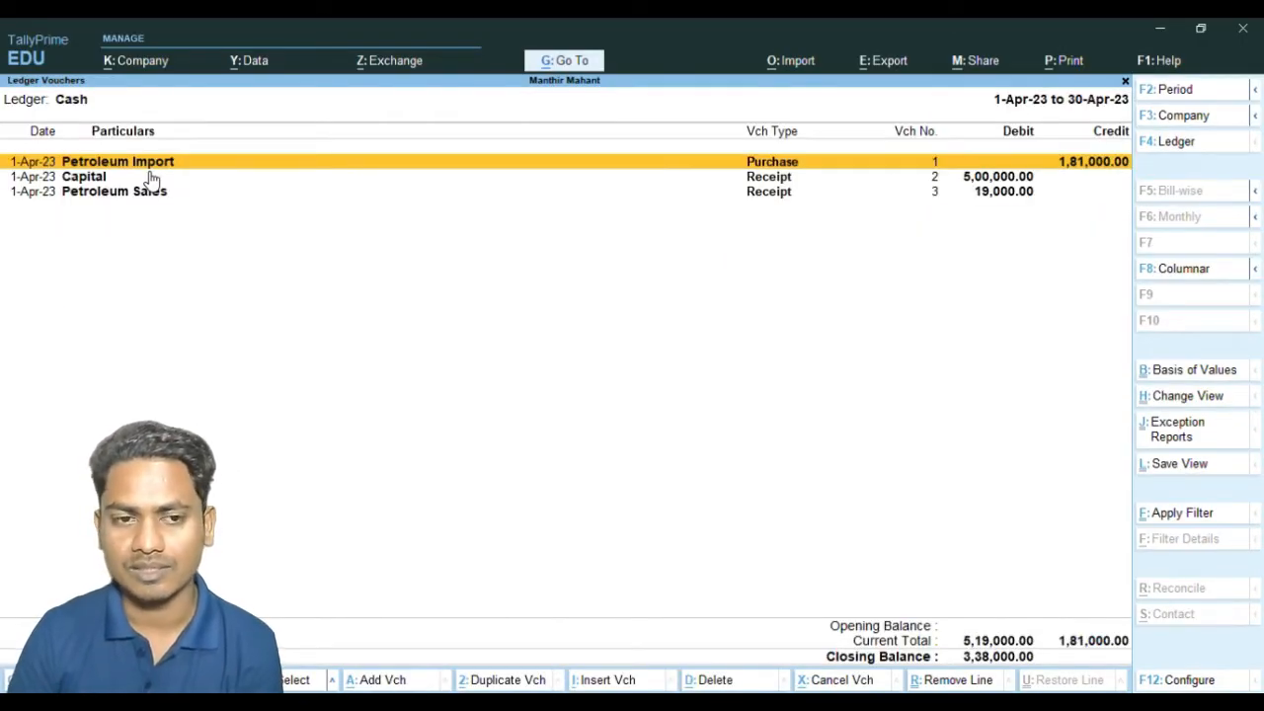
pyautogui.press('Escape')
pyautogui.press('Escape')
pyautogui.press('Escape')
pyautogui.press('Escape')
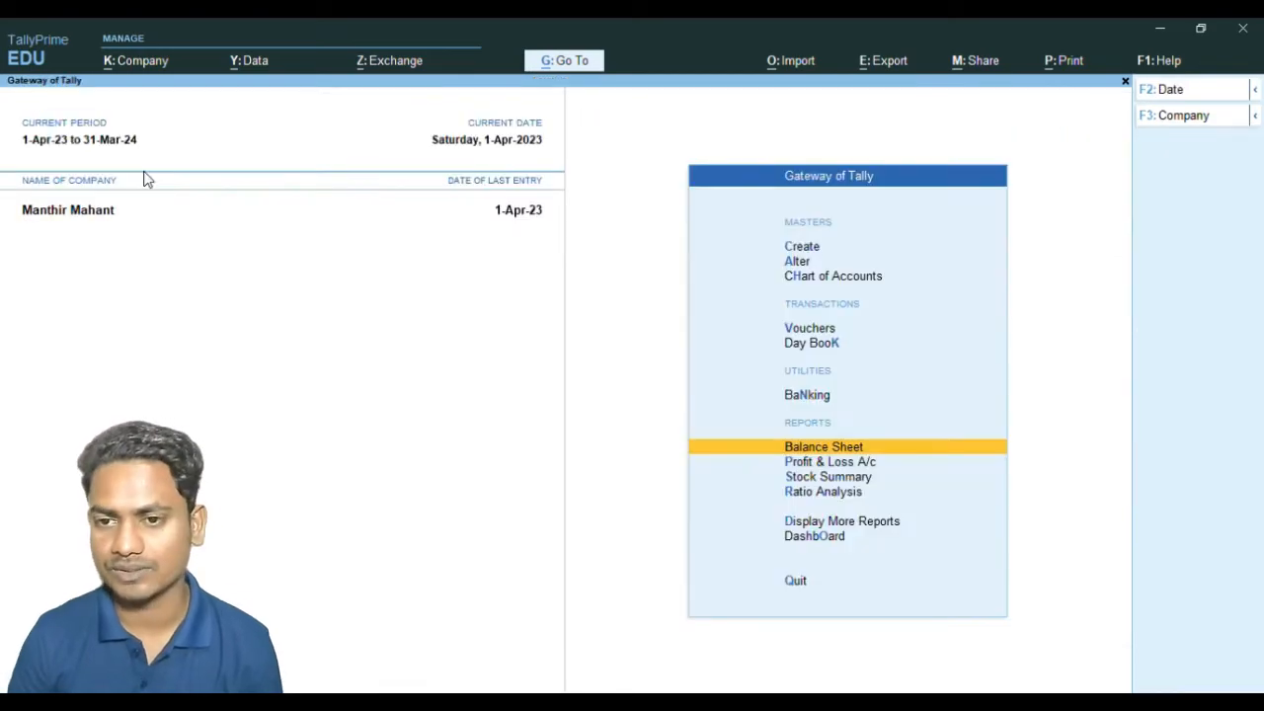
# Check the closing quantities of the Petroleum stock items in the Stock Summary, returning to the Gateway of Tally
pyautogui.press('Up')
pyautogui.press('Up')
pyautogui.press('Up')
pyautogui.press('Down')
pyautogui.press('Down')
pyautogui.press('Down')
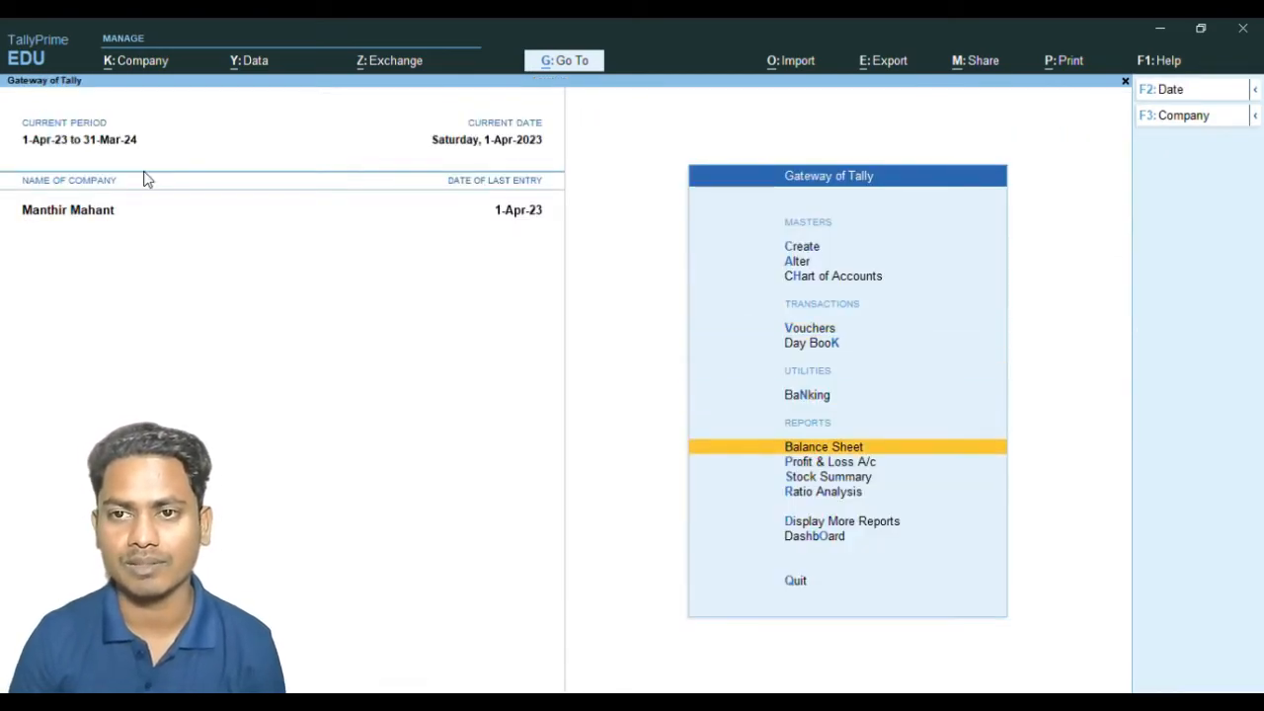
pyautogui.press('Down')
pyautogui.press('Down')
pyautogui.press('Return')
pyautogui.press('Return')
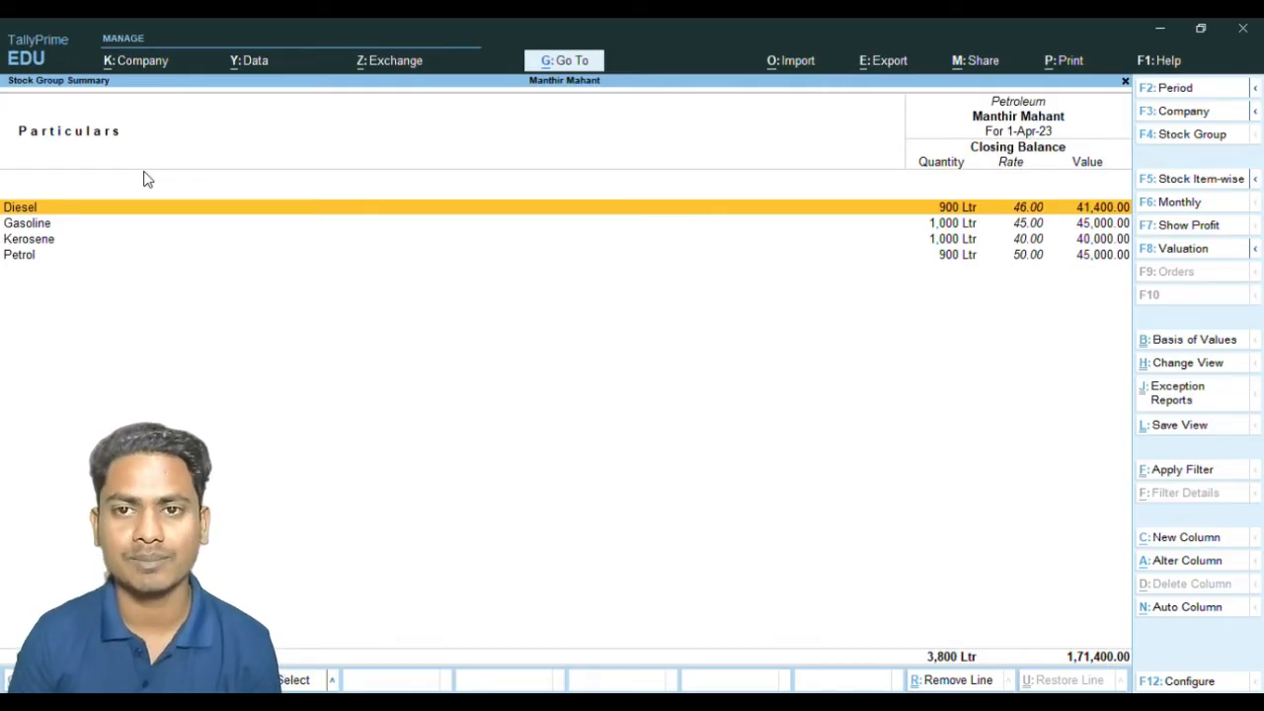
pyautogui.press('Escape')
pyautogui.press('Escape')
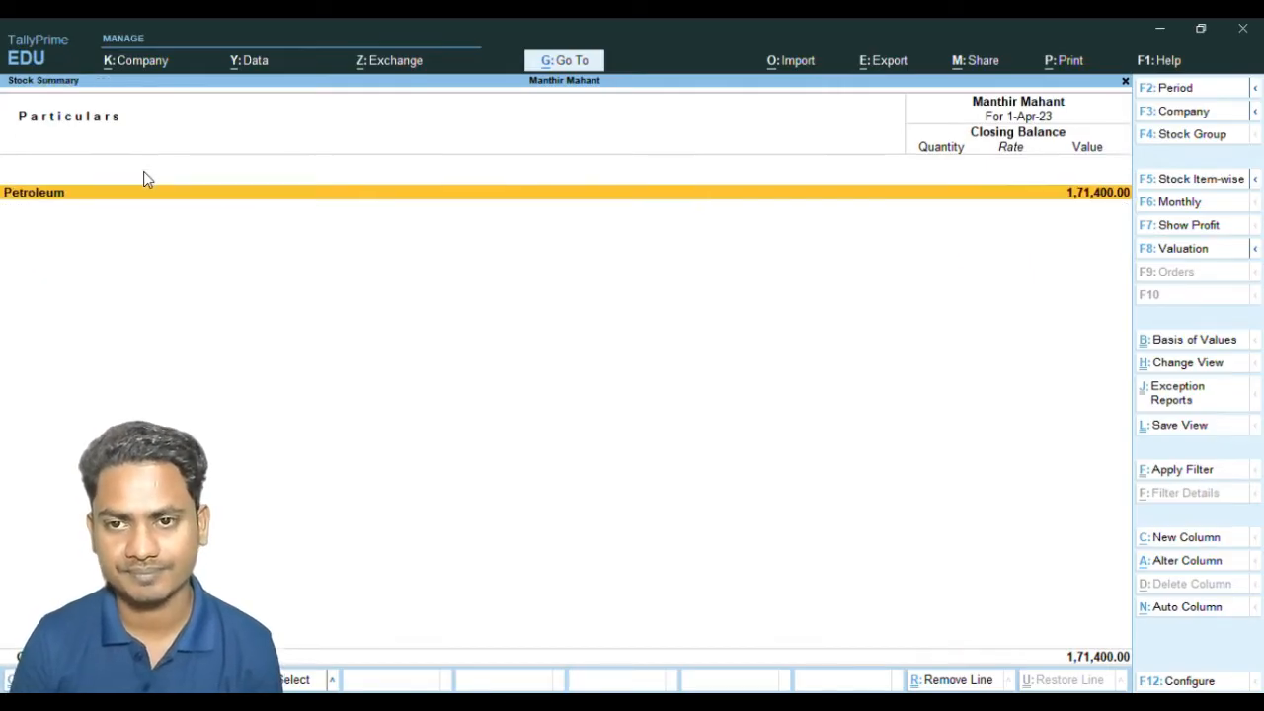
# Start a new receipt voucher with HDFC Bank as the receiving account
pyautogui.press('Up')
pyautogui.press('Up')
pyautogui.press('Up')
pyautogui.press('Up')
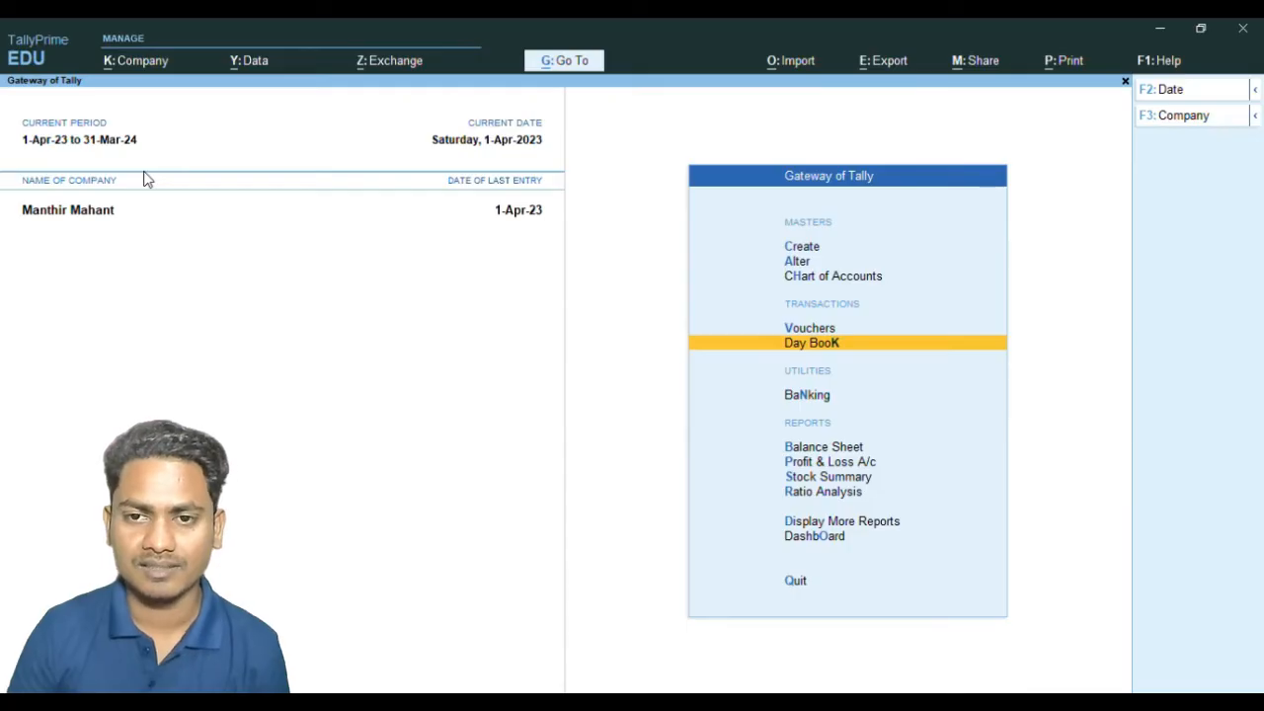
pyautogui.press('Up')
pyautogui.press('Return')
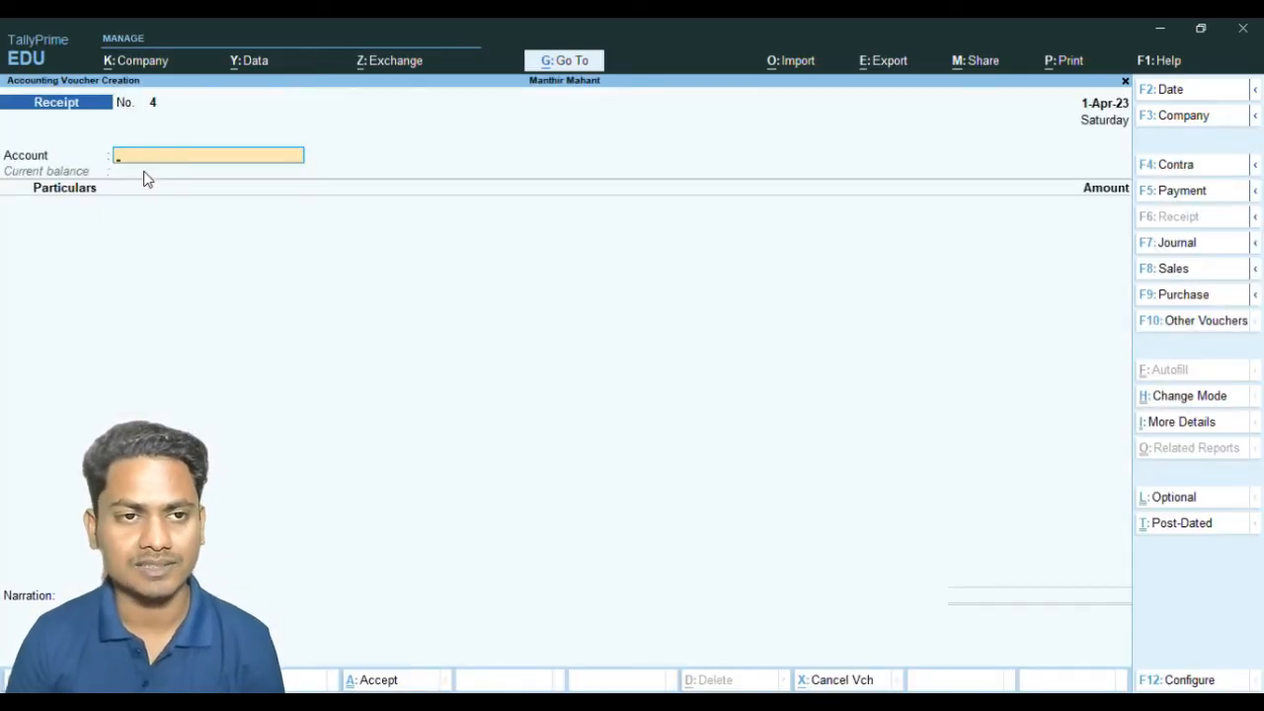
pyautogui.write('h')
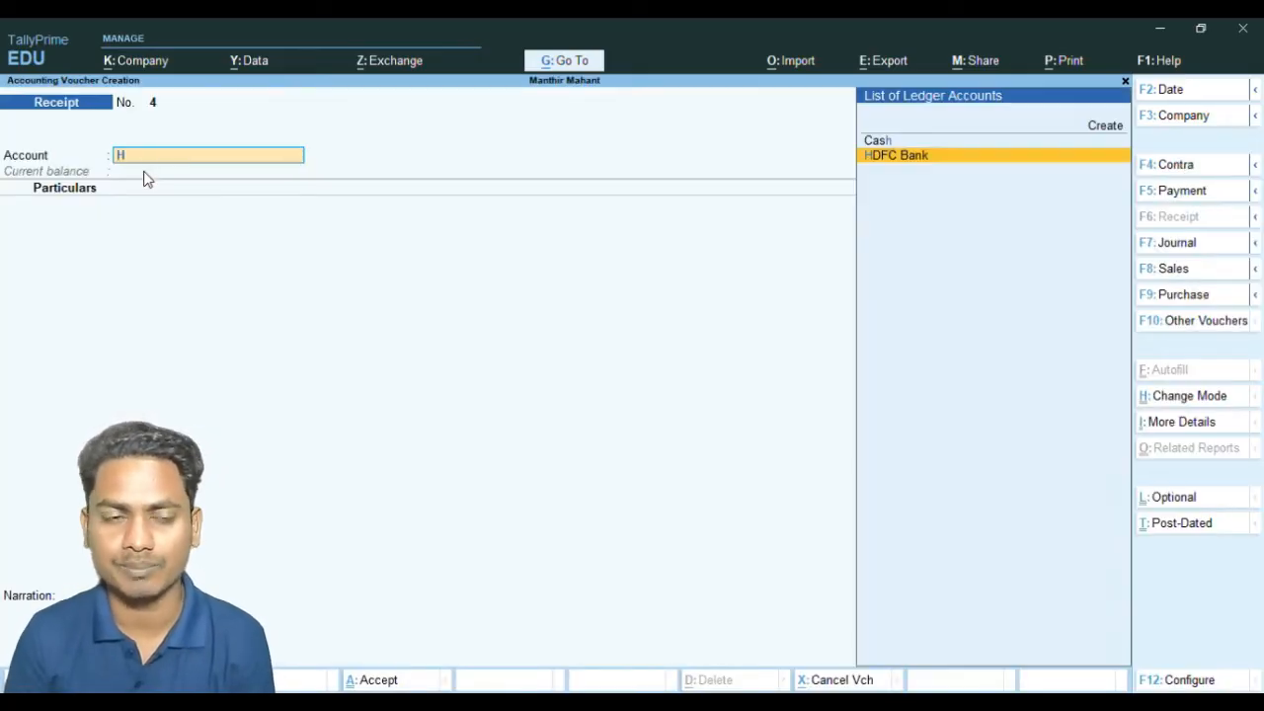
pyautogui.press('Return')
# Select Petroleum Sales as the ledger in the receipt's particulars
pyautogui.press('Down')
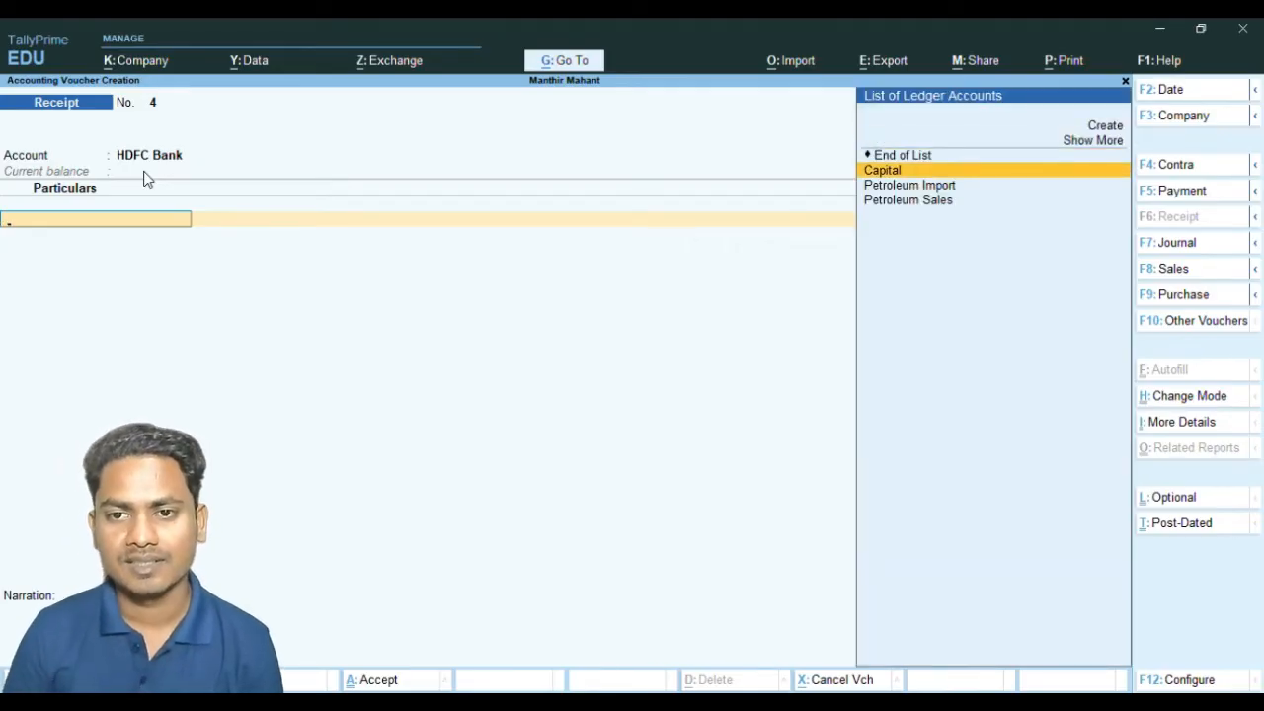
pyautogui.press('Down')
pyautogui.press('Down')
pyautogui.press('Return')
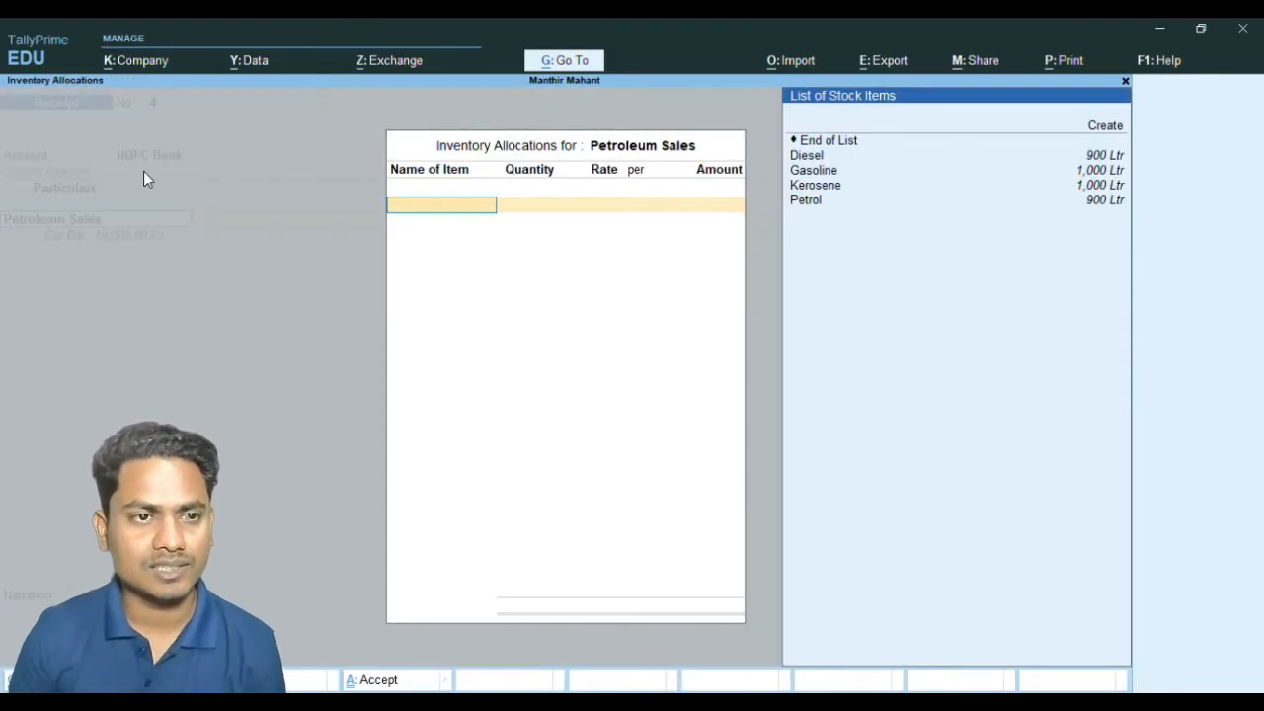
# Add Diesel with a quantity of 100 Ltr, keep the rate of 90 per Ltr, and continue to its cost allocations
pyautogui.press('Down')
pyautogui.press('Down')
pyautogui.press('Up')
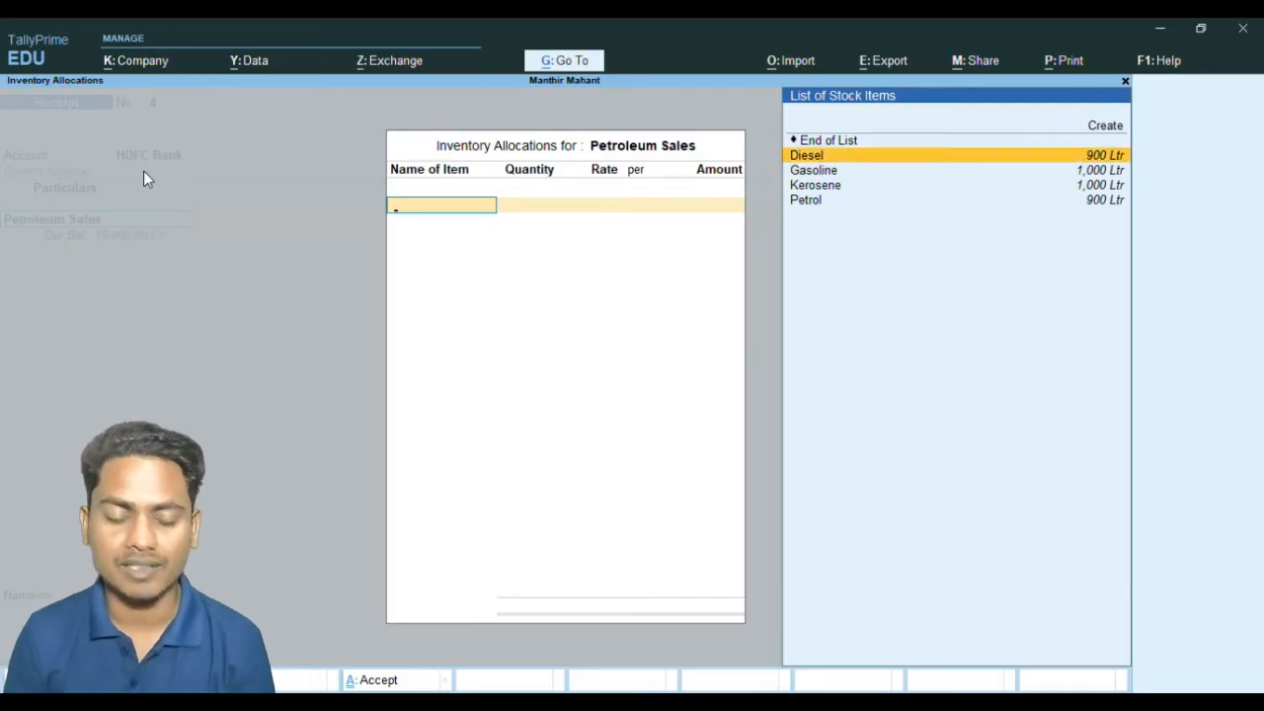
pyautogui.press('Return')
pyautogui.write('1000')
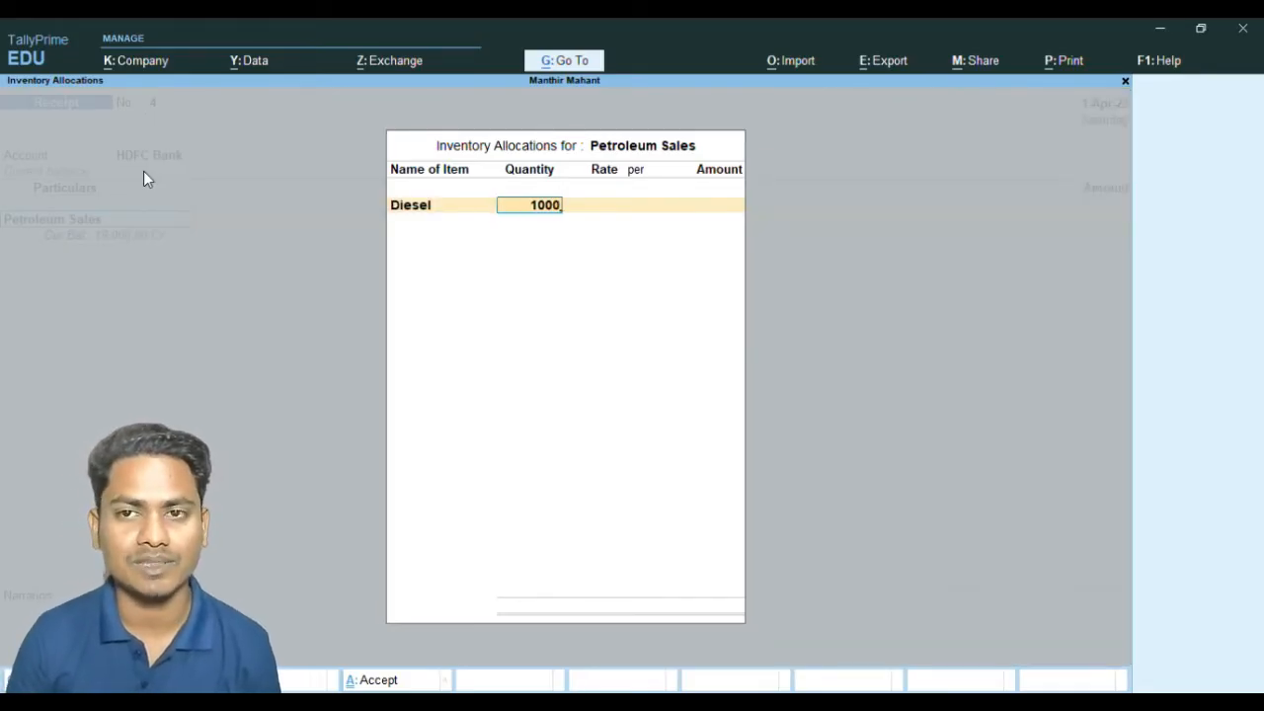
pyautogui.press('BackSpace')
pyautogui.press('Return')
pyautogui.press('Return')
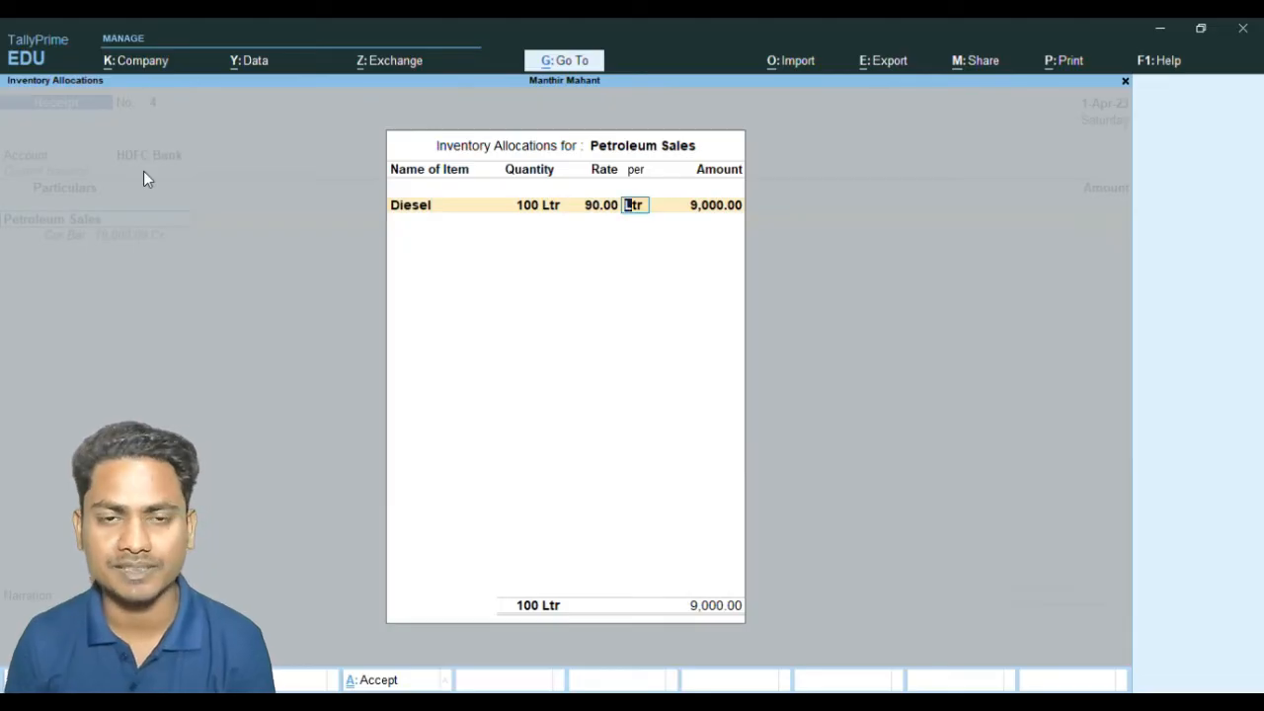
pyautogui.press('Return')
pyautogui.press('Return')
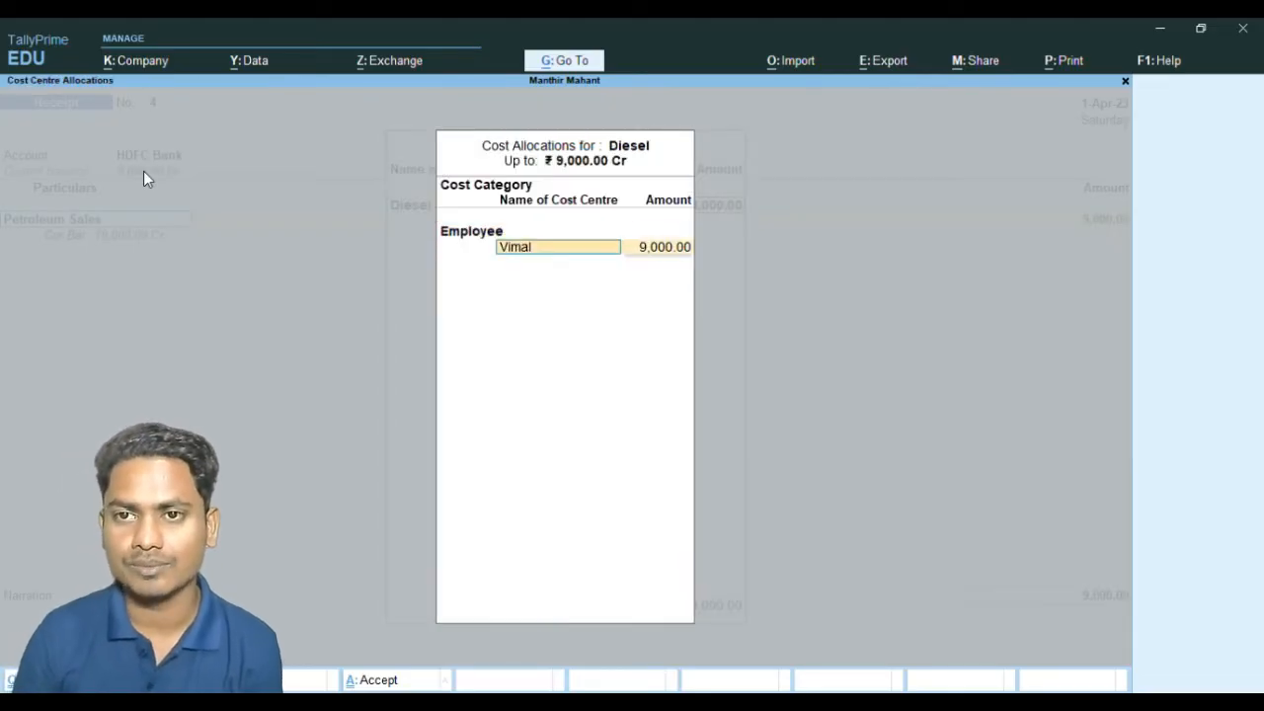
# Allocate the full 9,000.00 of the Diesel sale to the preselected employee cost centre
pyautogui.press('Return')
pyautogui.press('Return')
pyautogui.press('Return')
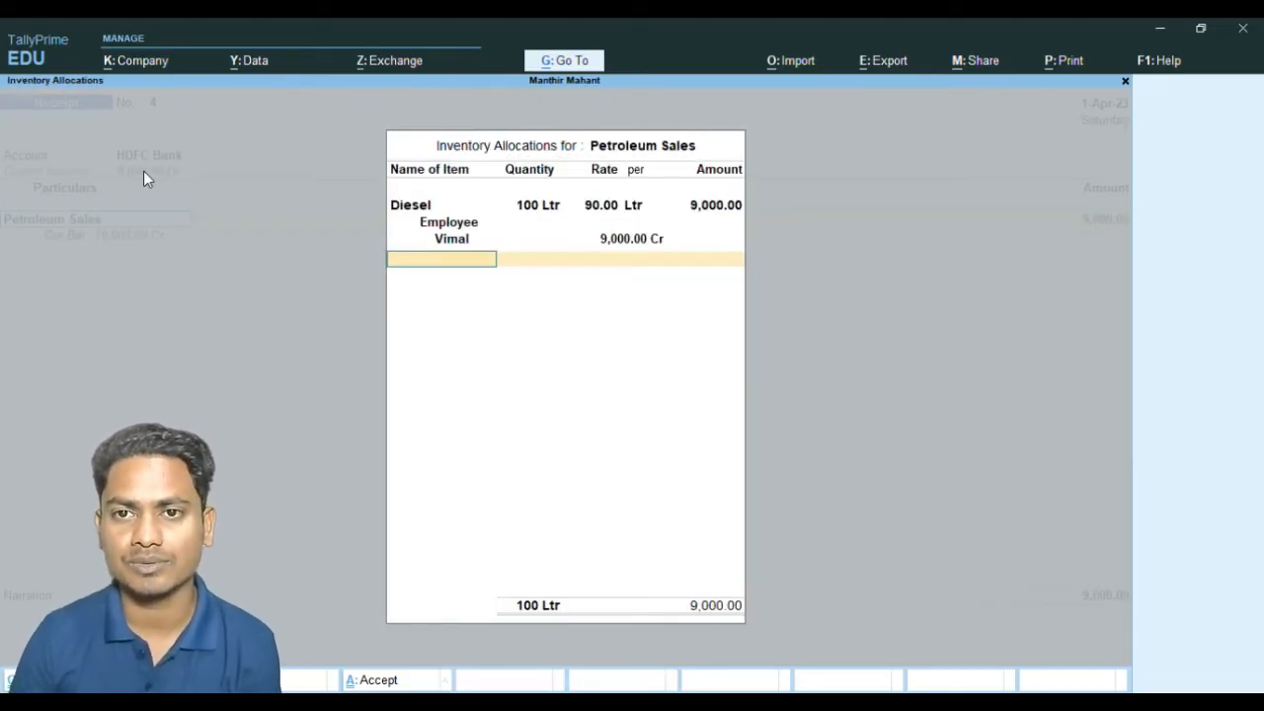
# Add Petrol to the Petroleum Sales allocation with a quantity of 100 Ltr, keeping the rate of 100 per Ltr
pyautogui.press('Down')
pyautogui.press('Down')
pyautogui.press('Down')
pyautogui.press('Down')
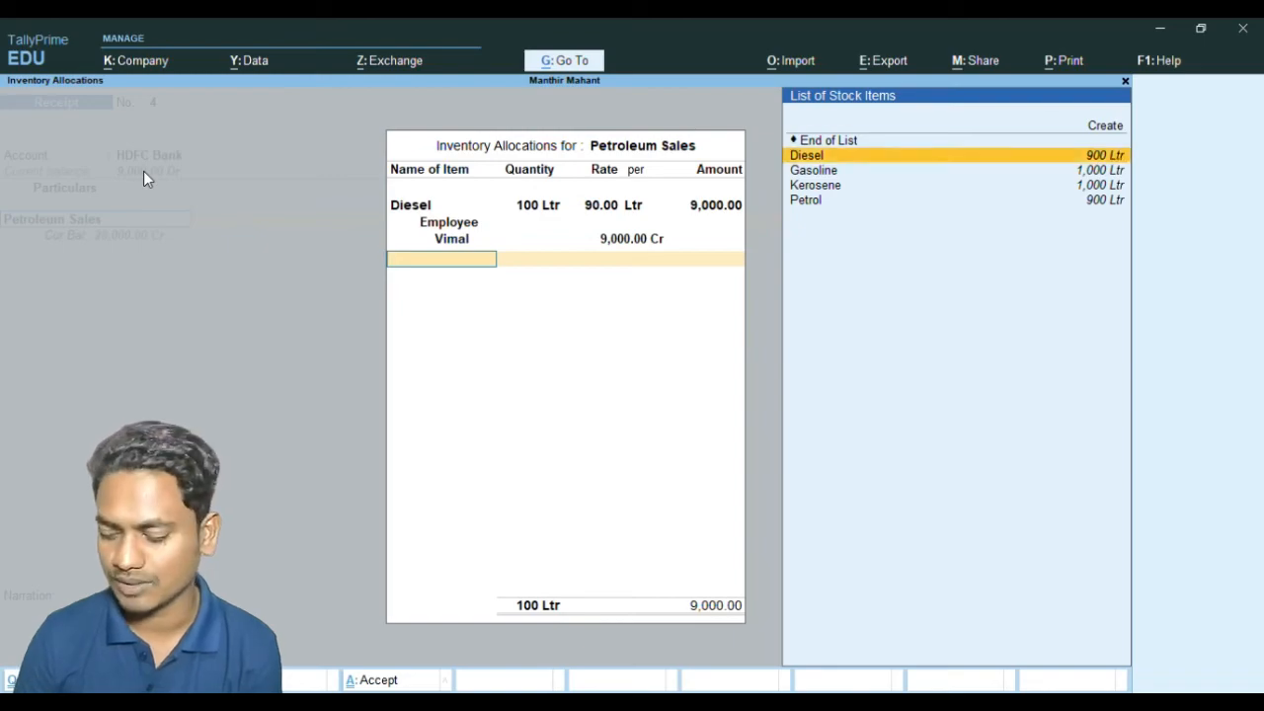
pyautogui.press('Return')
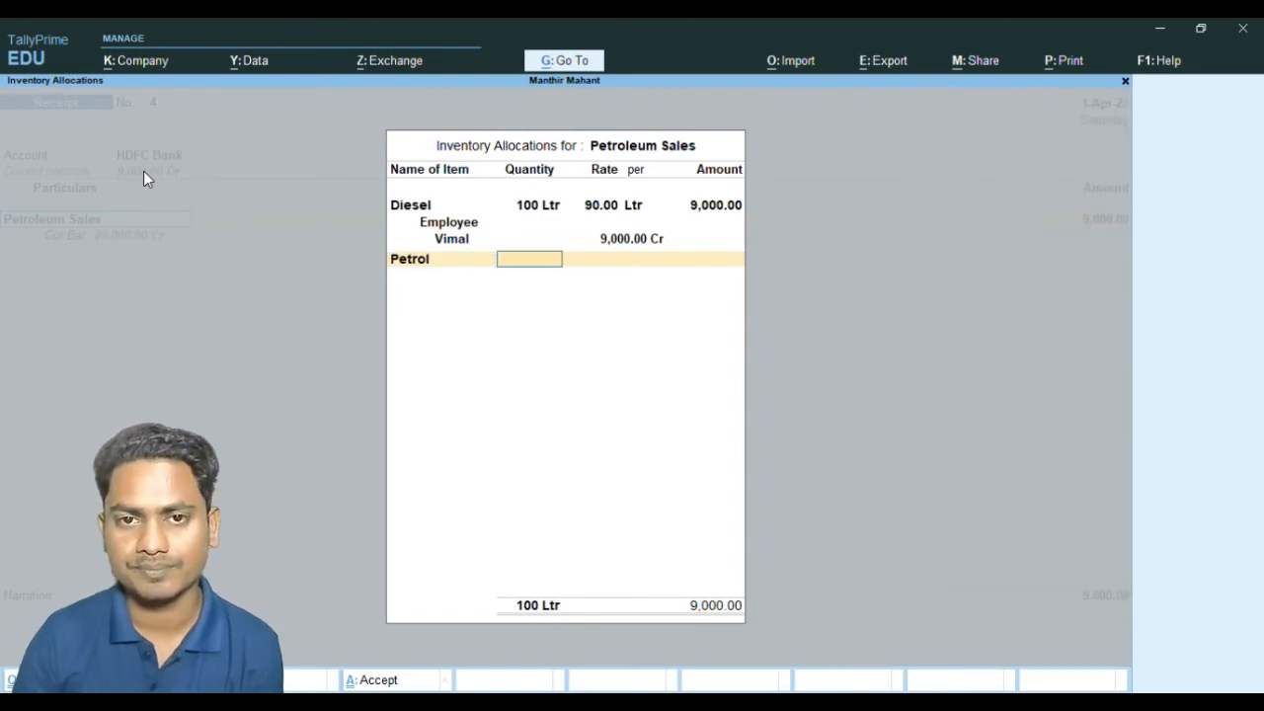
pyautogui.write('100')
pyautogui.press('Return')
pyautogui.press('Return')
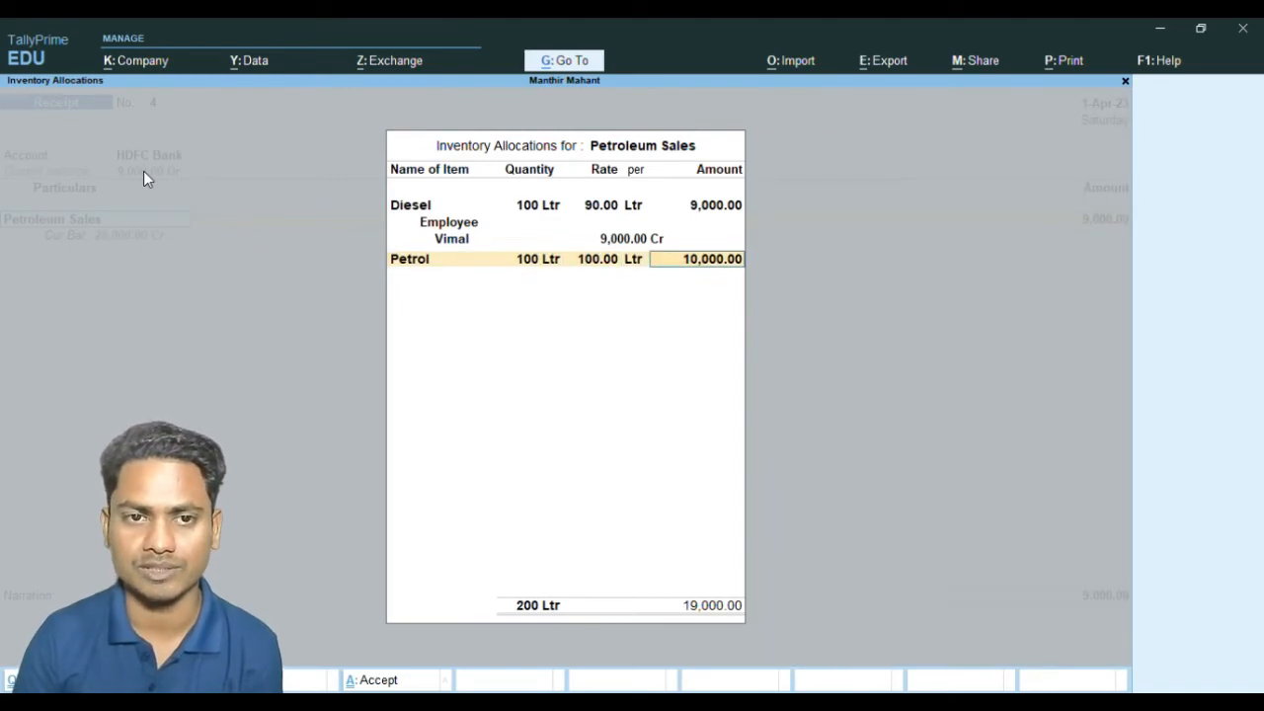
pyautogui.press('Return')
# Allocate the full 10,000.00 of the Petrol sale to the third employee cost centre in the list and finish the inventory allocations
pyautogui.press('Return')
pyautogui.press('BackSpace')
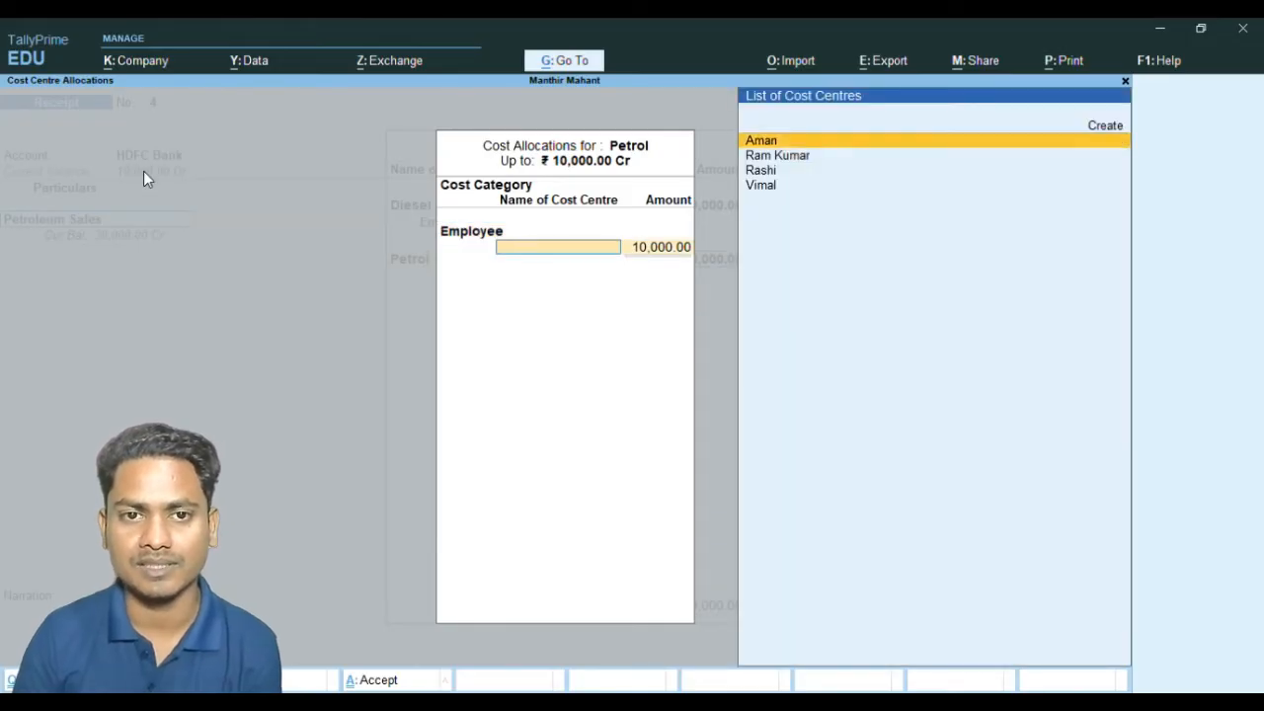
pyautogui.press('Down')
pyautogui.press('Down')
pyautogui.press('Return')
pyautogui.press('Return')
pyautogui.press('Return')
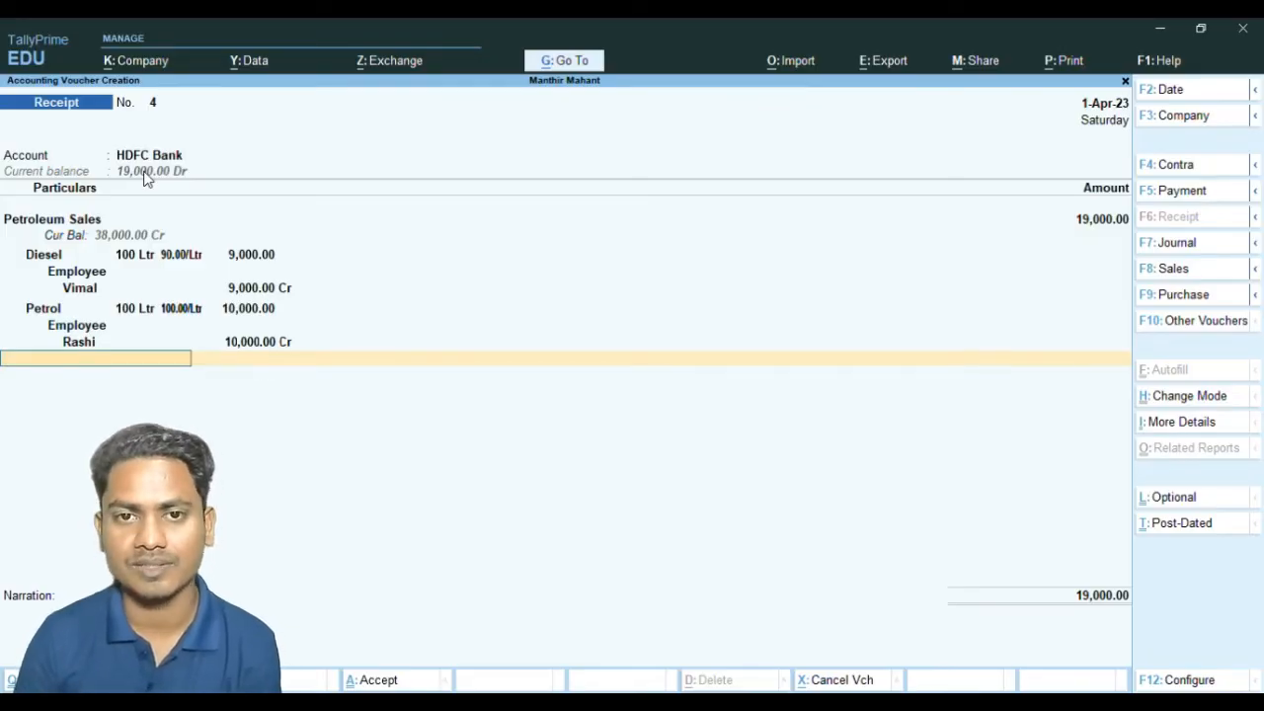
# Allocate 10,000 of the HDFC Bank receipt to a Card transaction, with Not Applicable as the bank name
pyautogui.press('Return')
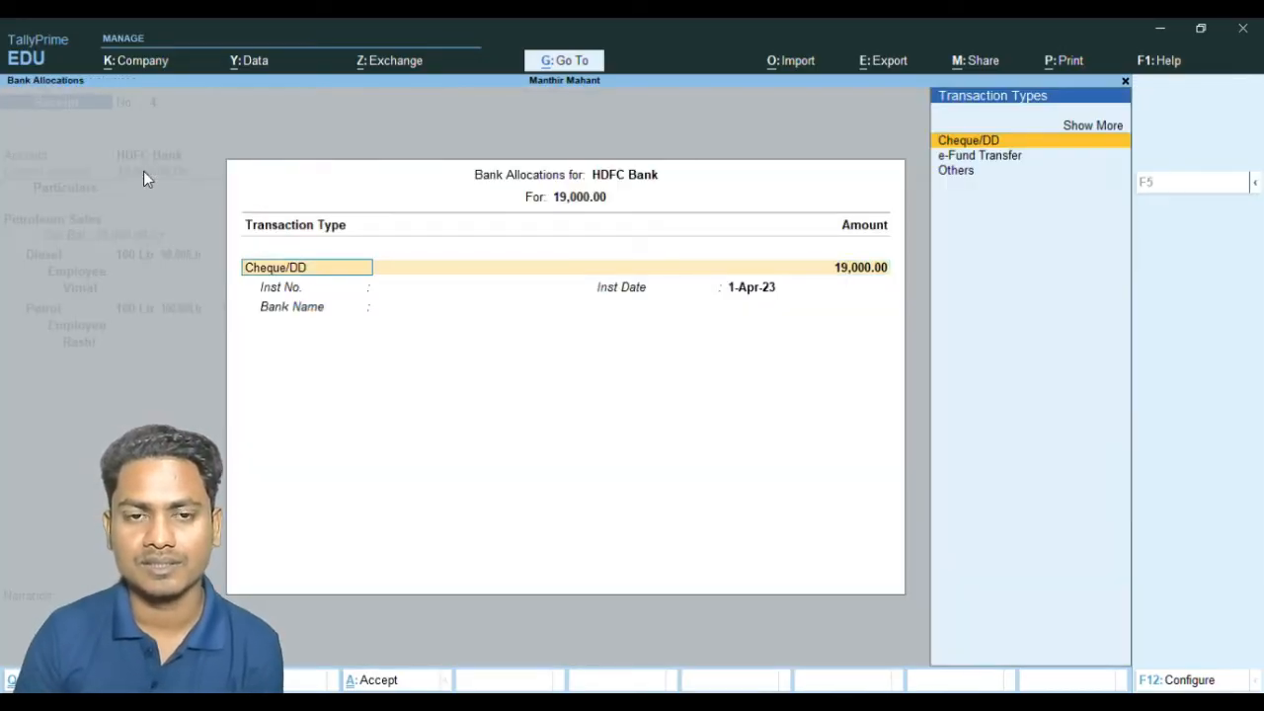
pyautogui.press('Up')
pyautogui.press('Return')
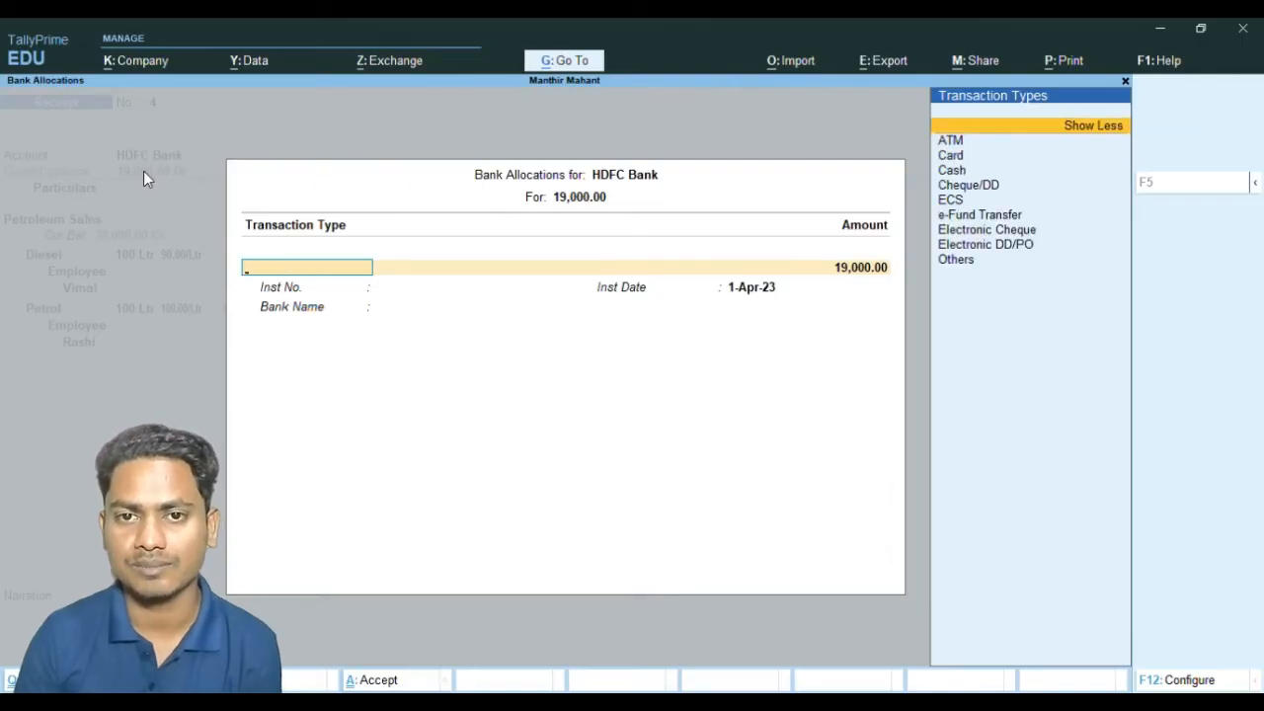
pyautogui.press('Down')
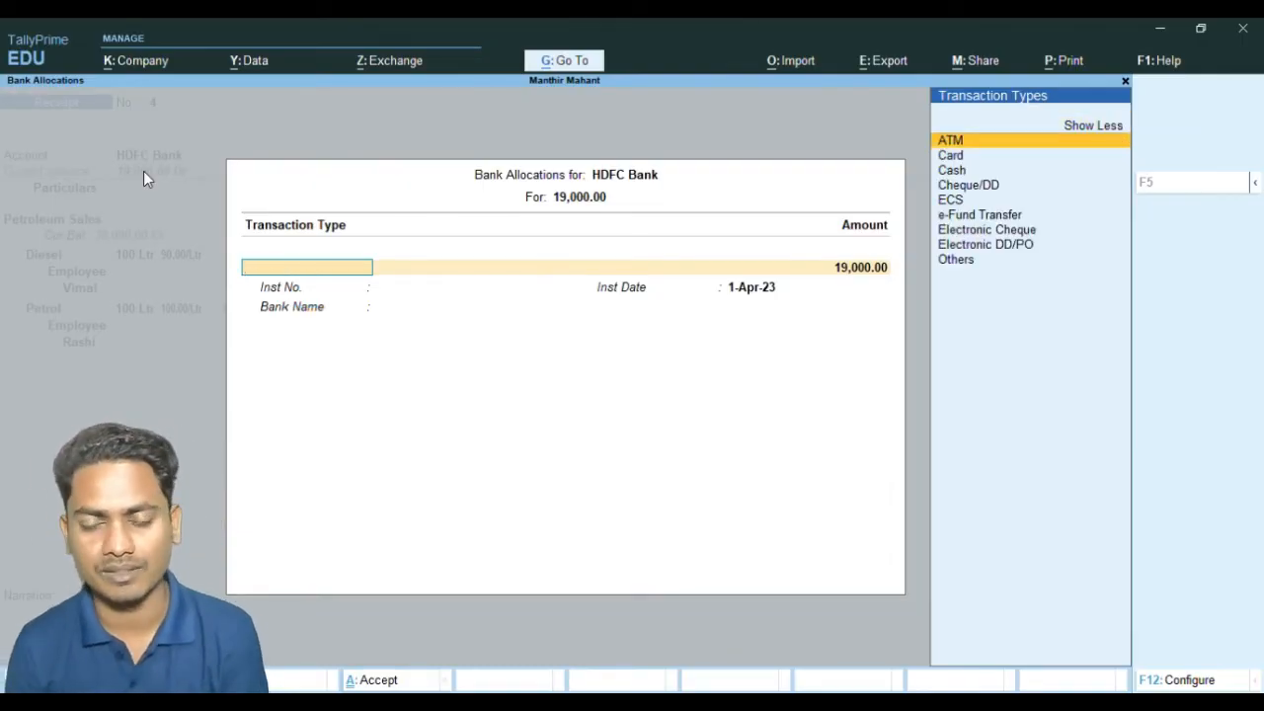
pyautogui.press('Down')
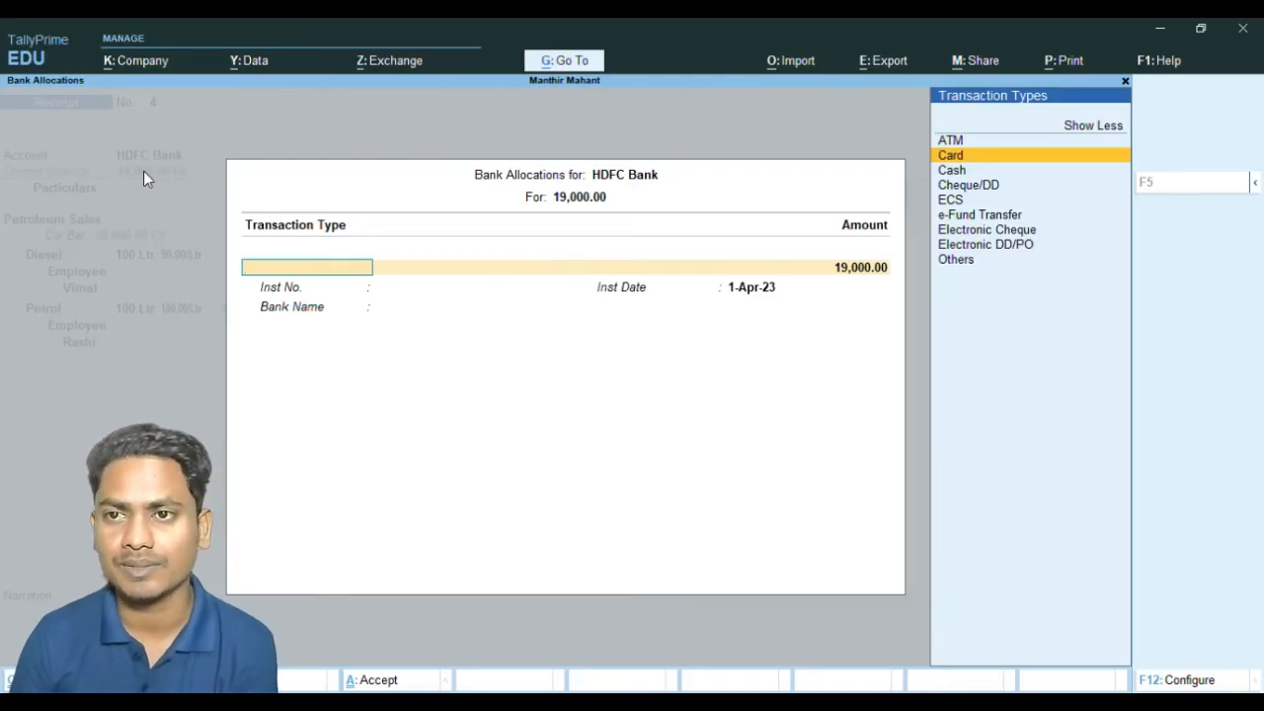
pyautogui.press('Return')
pyautogui.write('10')
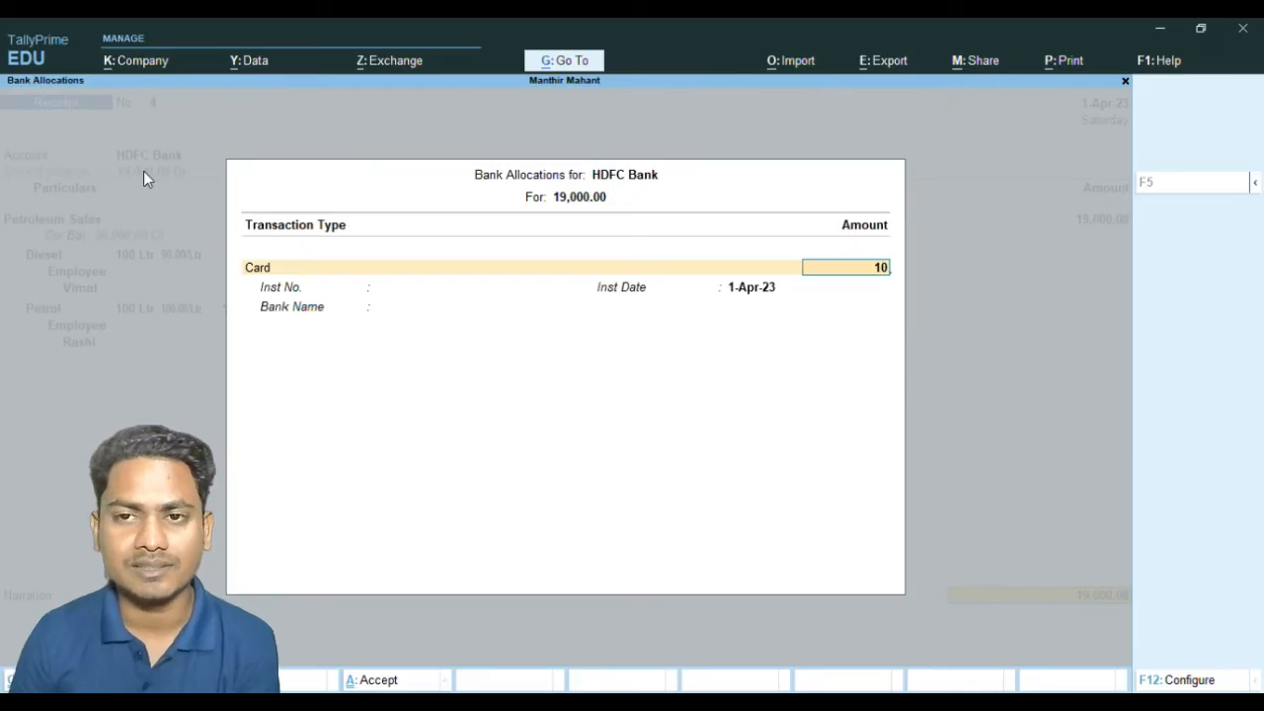
pyautogui.write(',000')
pyautogui.press('Return')
pyautogui.press('Return')
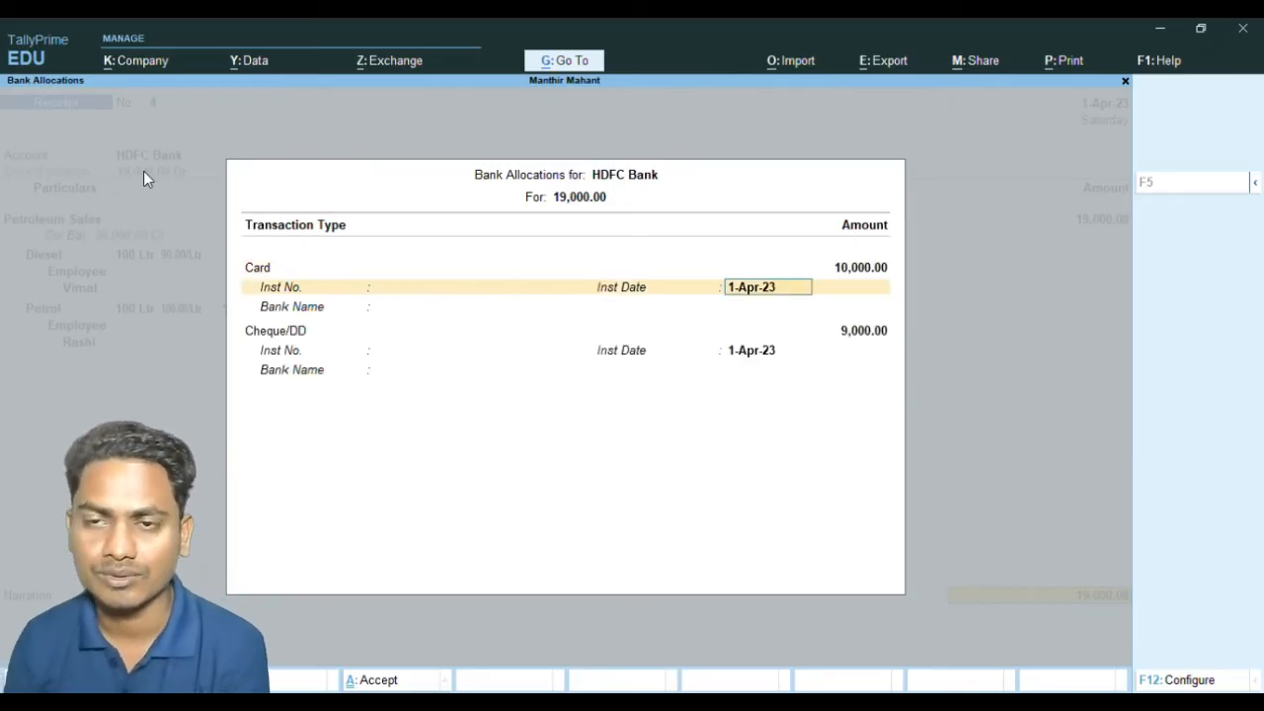
pyautogui.press('Return')
pyautogui.press('Return')
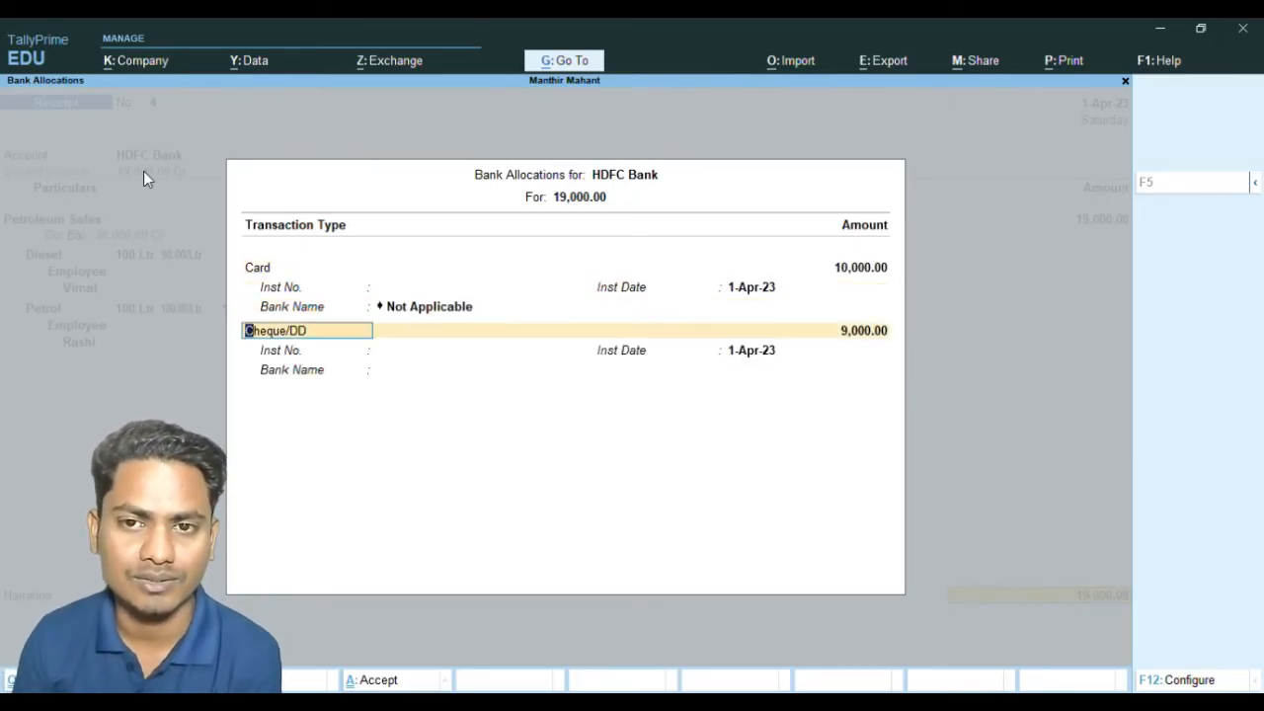
# Allocate the remaining 9,000.00 to an e-Fund Transfer, leave the narration blank, and save the receipt voucher
pyautogui.press('Return')
pyautogui.press('BackSpace')
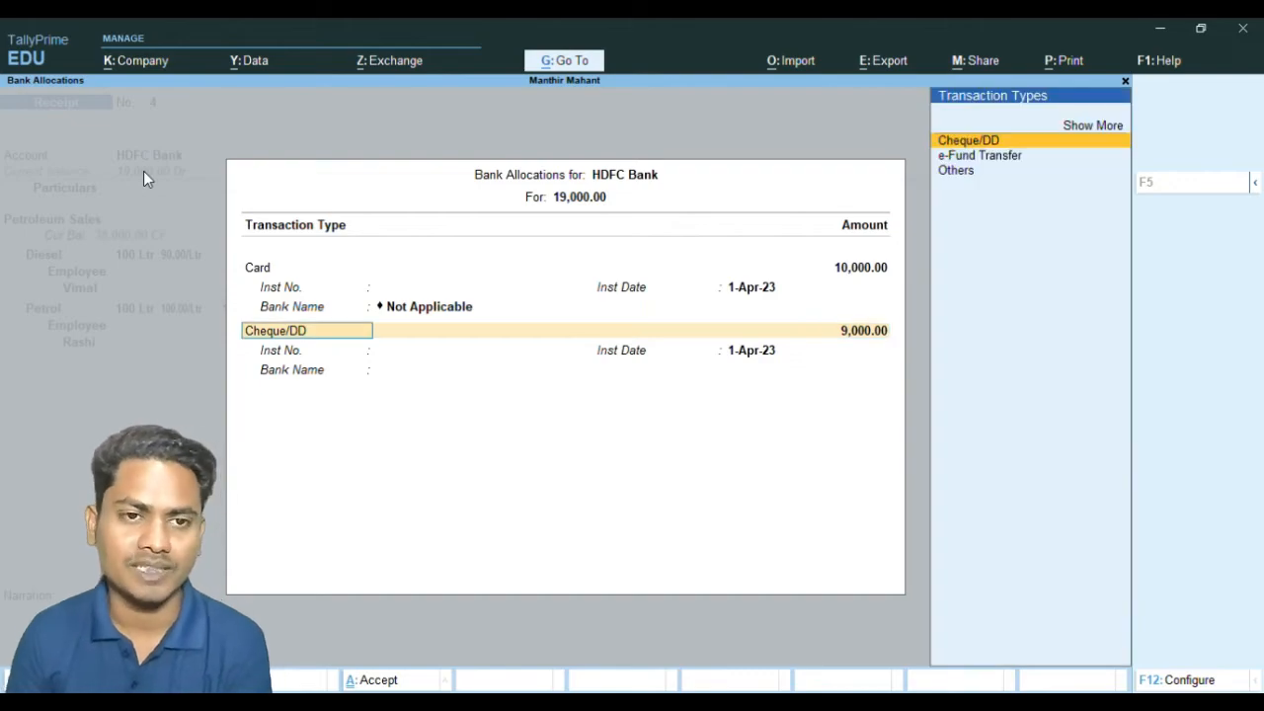
pyautogui.press('Up')
pyautogui.press('Return')
pyautogui.press('Down')
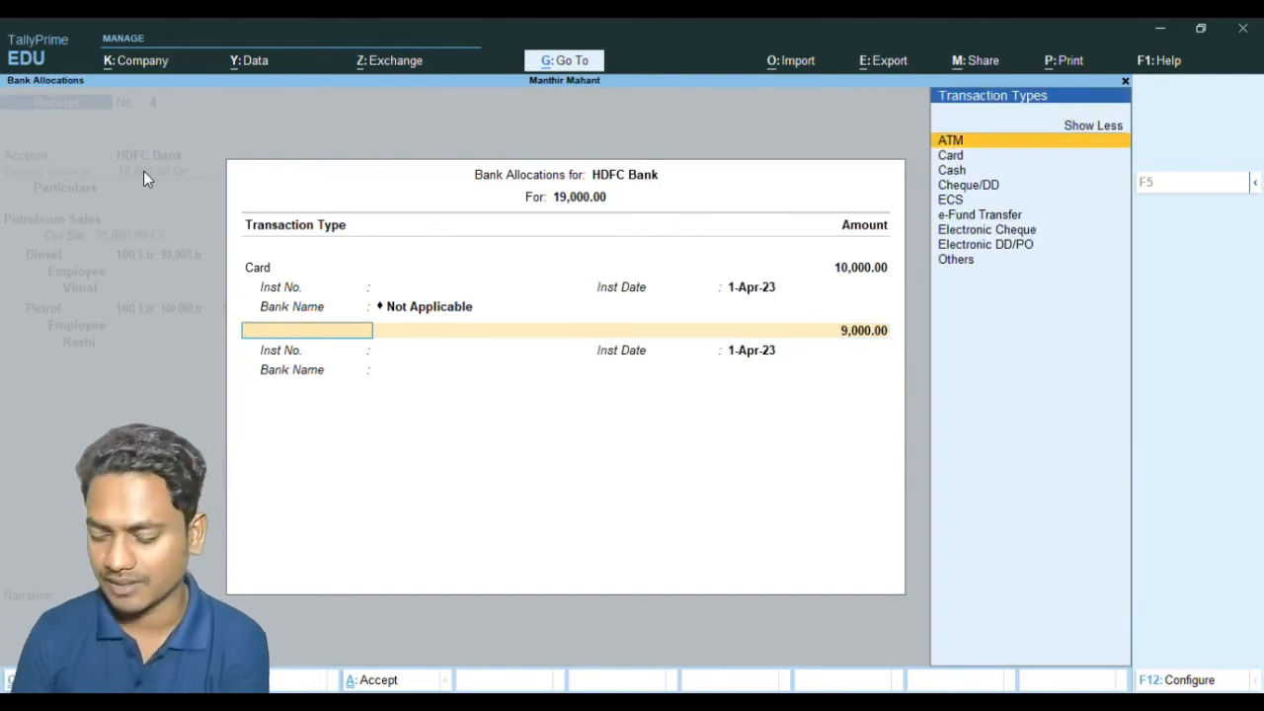
pyautogui.press('Down')
pyautogui.press('Down')
pyautogui.press('Down')
pyautogui.press('Down')
pyautogui.press('Down')
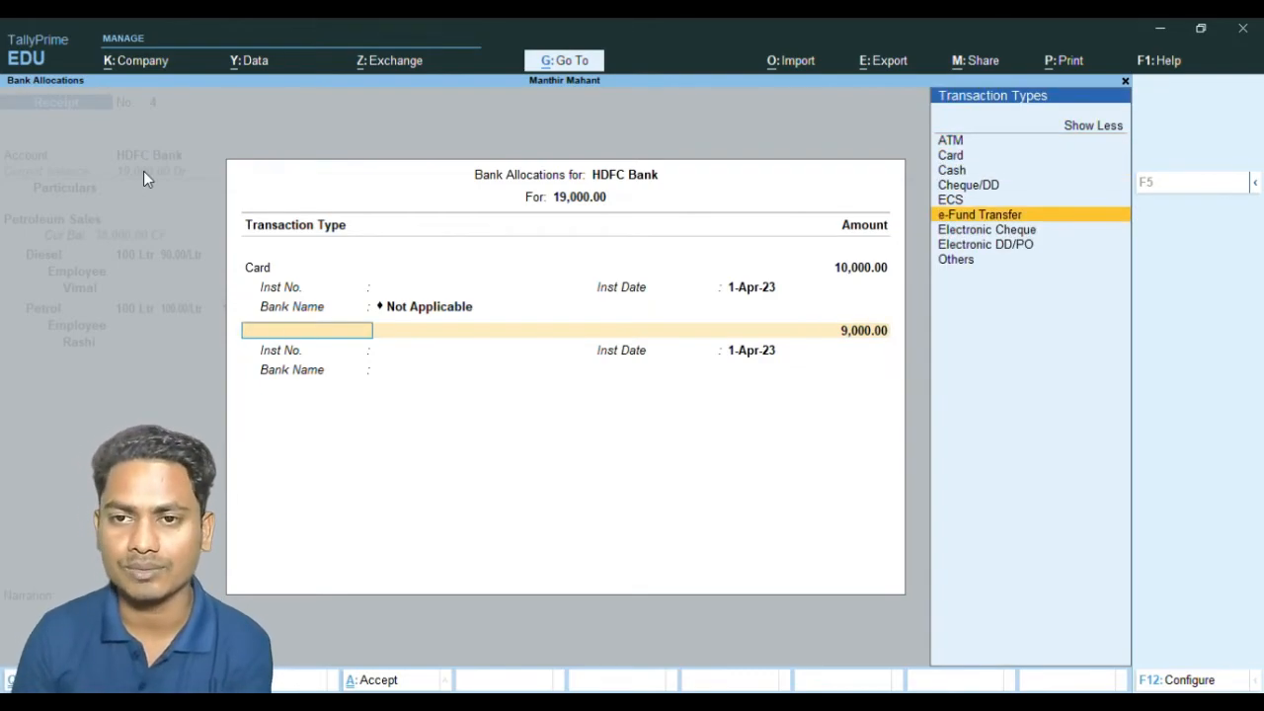
pyautogui.press('Return')
pyautogui.press('Return')
pyautogui.press('Return')
pyautogui.press('Return')
pyautogui.press('Return')
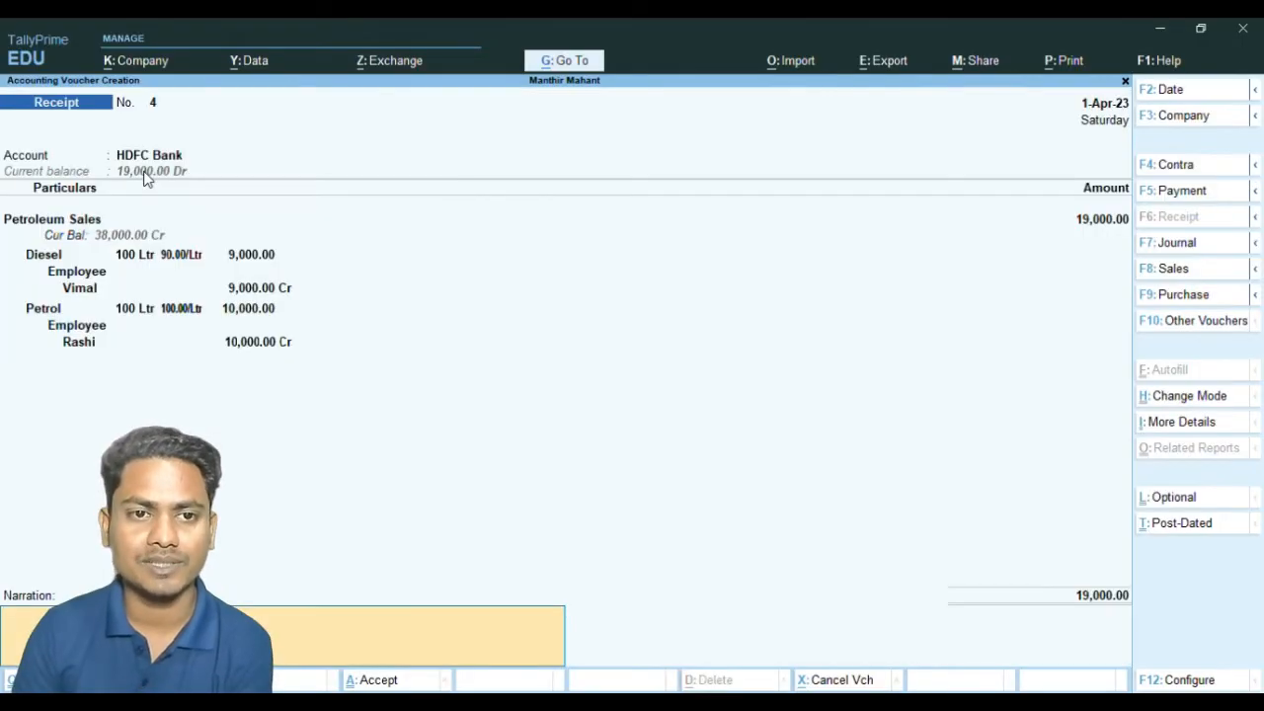
pyautogui.press('Return')
pyautogui.press('Return')
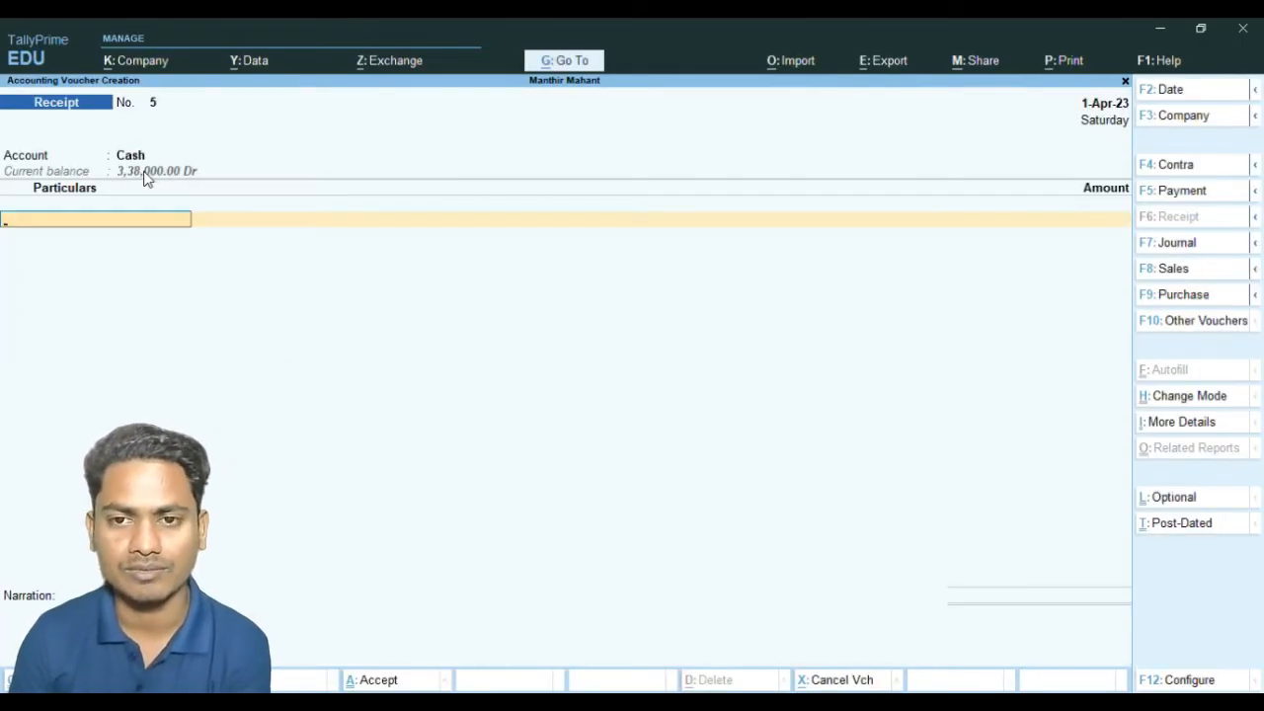
# Check the closing quantities of the Petroleum items in the Stock Summary and return to the Gateway of Tally
pyautogui.press('Escape')
pyautogui.press('Down')
pyautogui.press('Down')
pyautogui.press('Down')
pyautogui.press('Down')
pyautogui.press('Down')
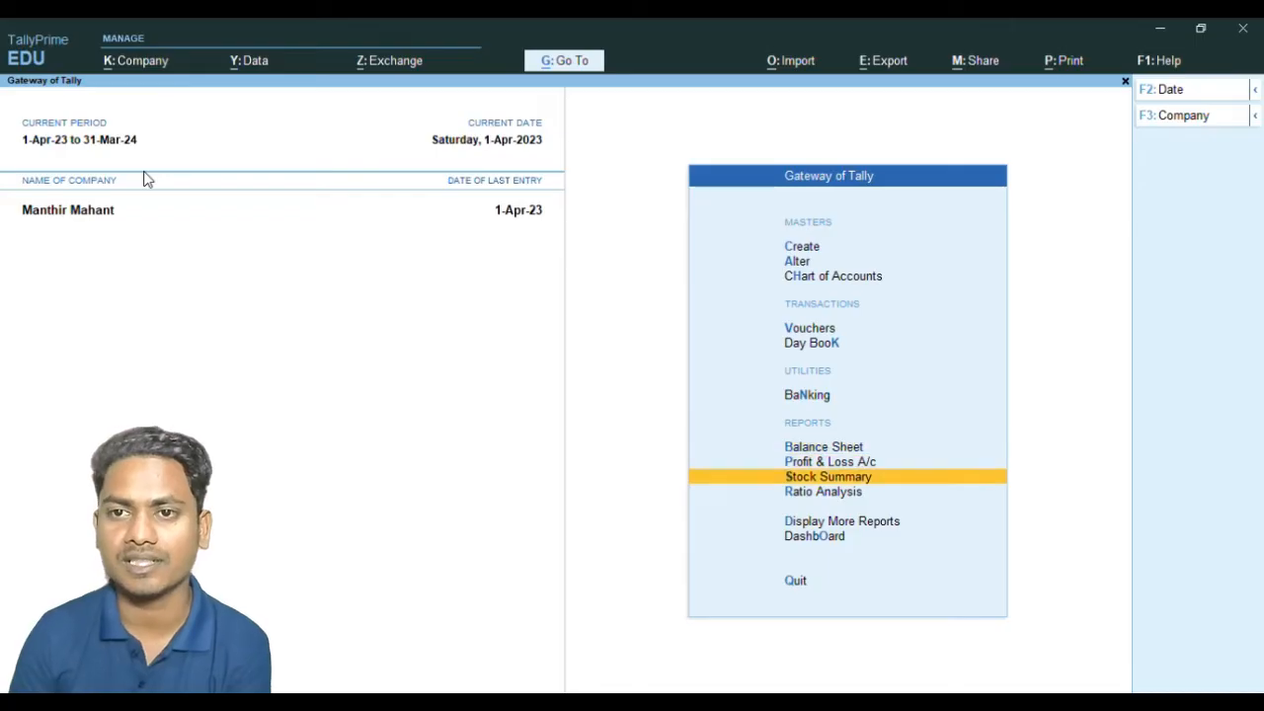
pyautogui.press('Return')
pyautogui.press('Return')
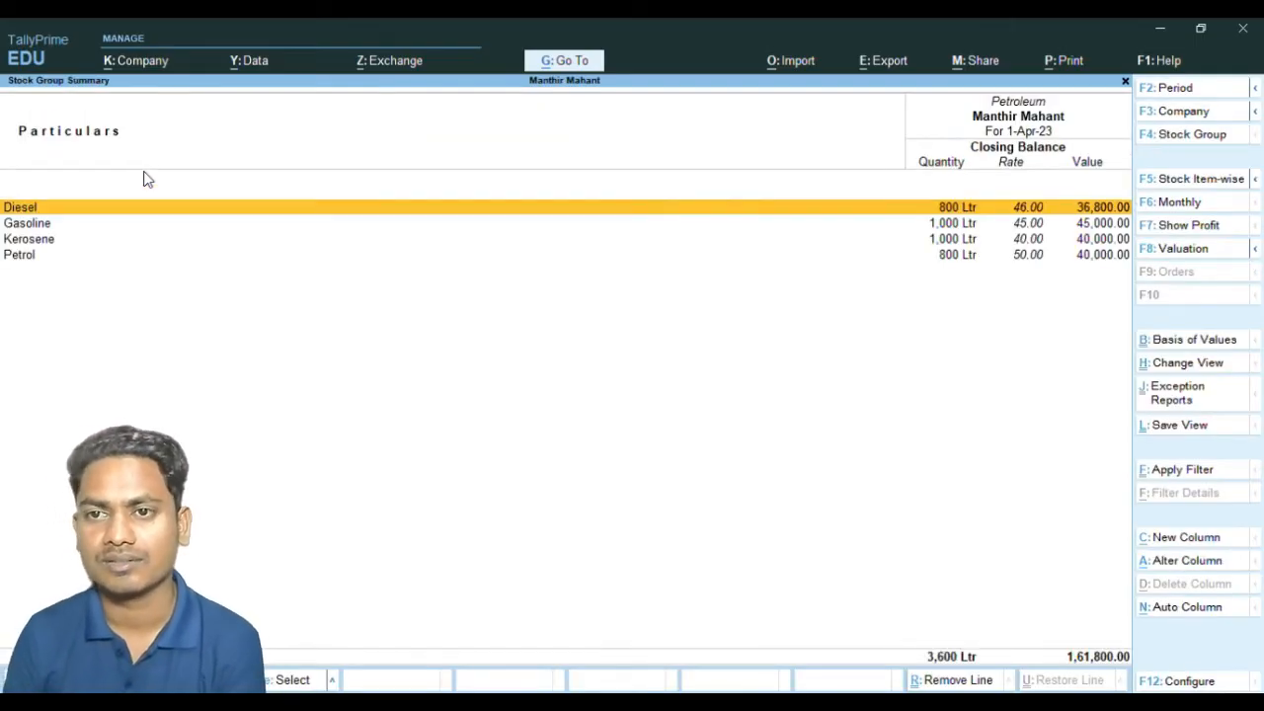
pyautogui.press('Escape')
pyautogui.press('Escape')
# Examine the Cash-in-Hand and Bank Accounts balances under Current Assets in the Balance Sheet, returning to the Gateway of Tally
pyautogui.press('Up')
pyautogui.press('Up')
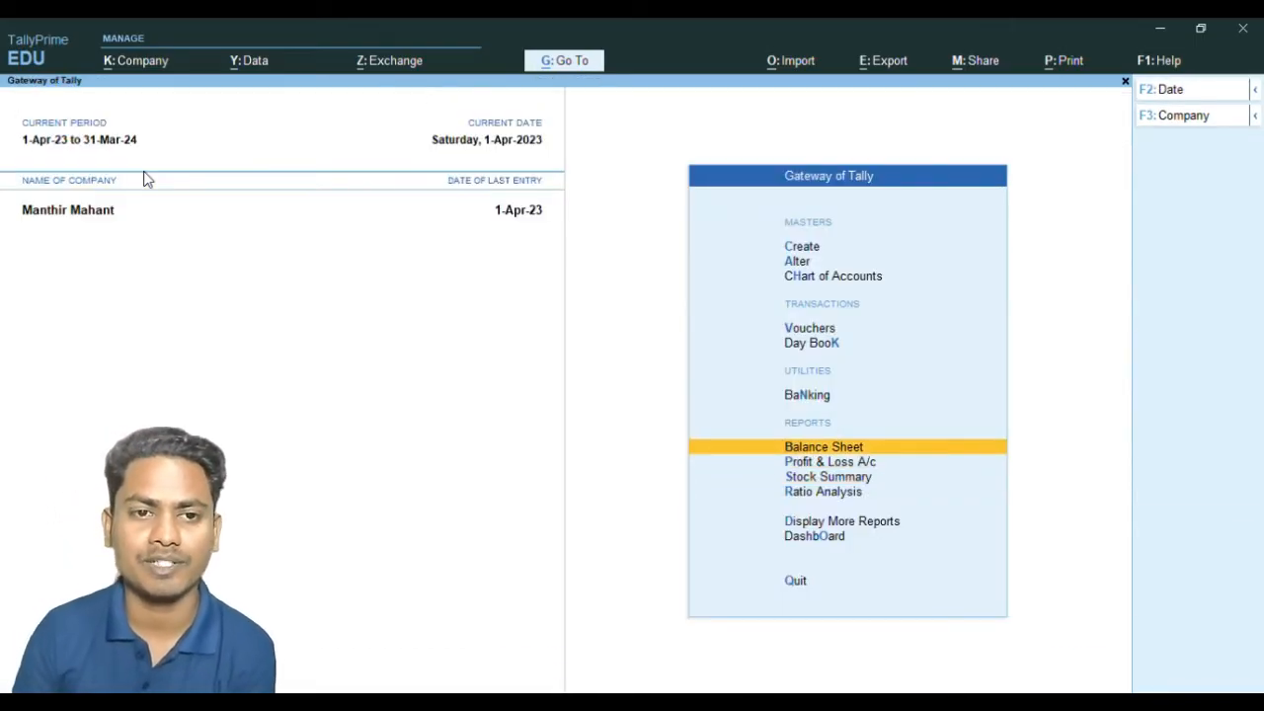
pyautogui.press('Return')
pyautogui.press('Return')
pyautogui.press('Down')
pyautogui.press('Down')
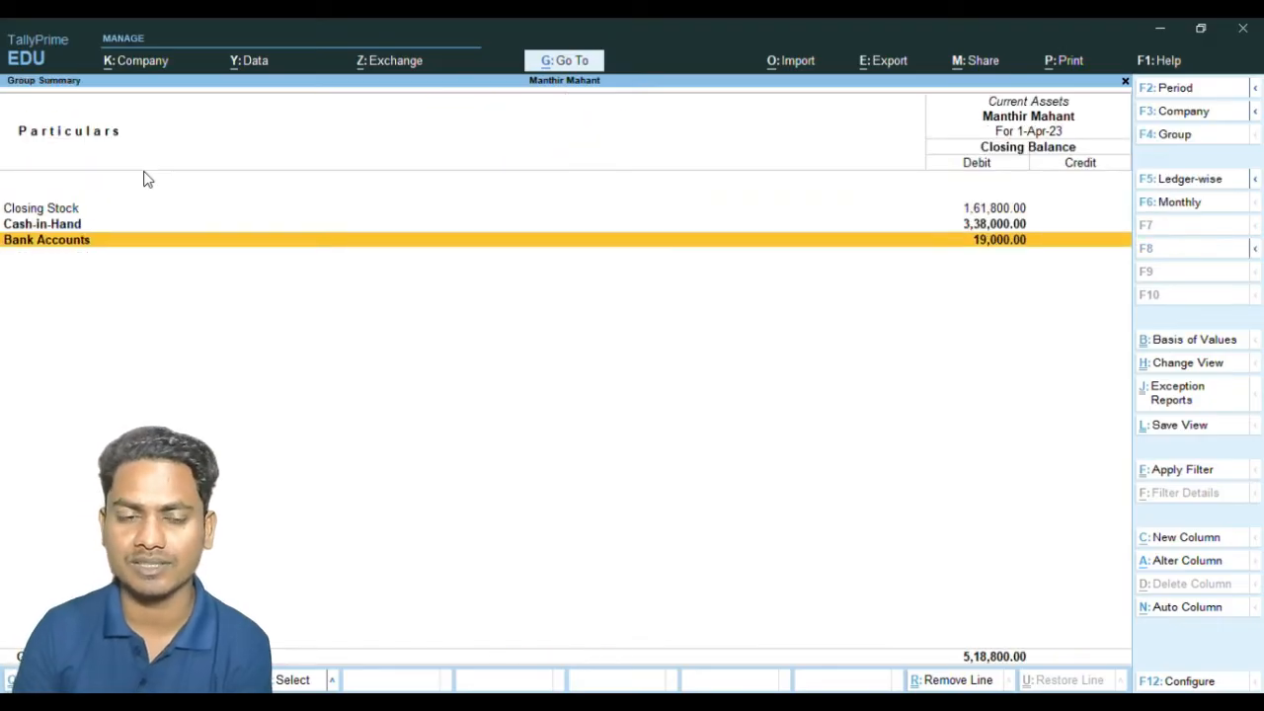
pyautogui.press('Up')
pyautogui.press('Down')
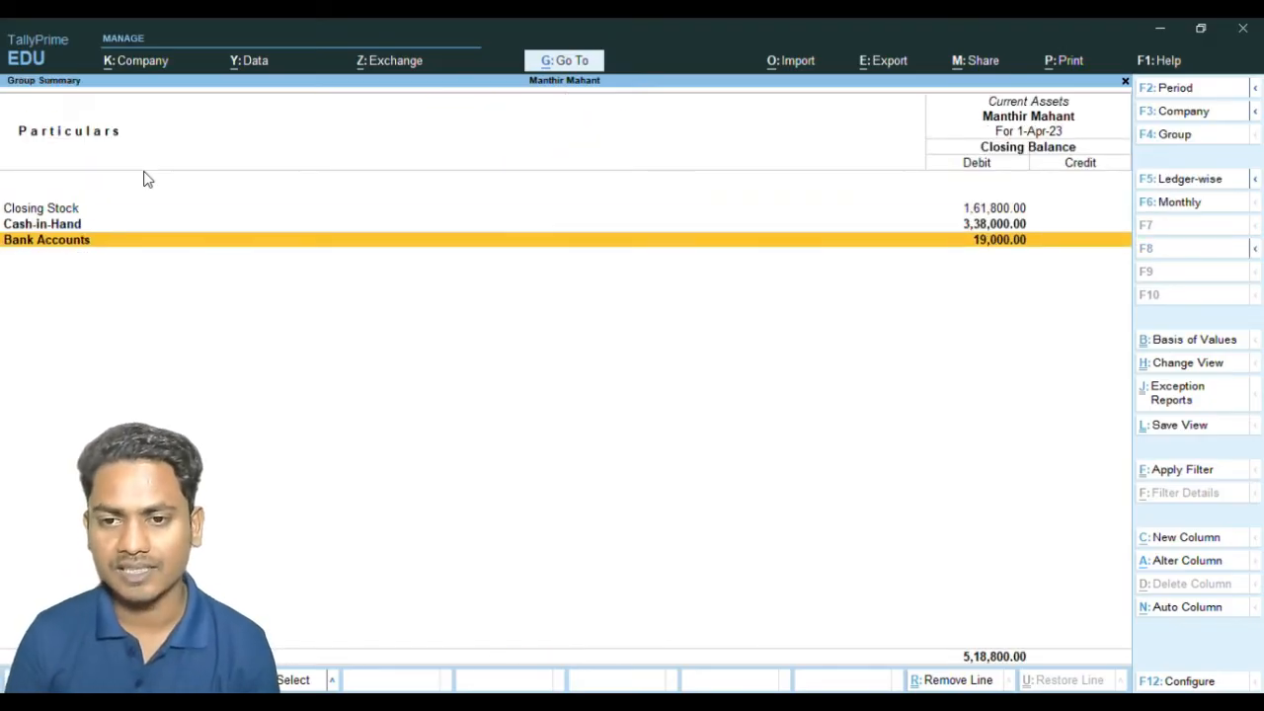
pyautogui.press('Escape')
pyautogui.press('Escape')
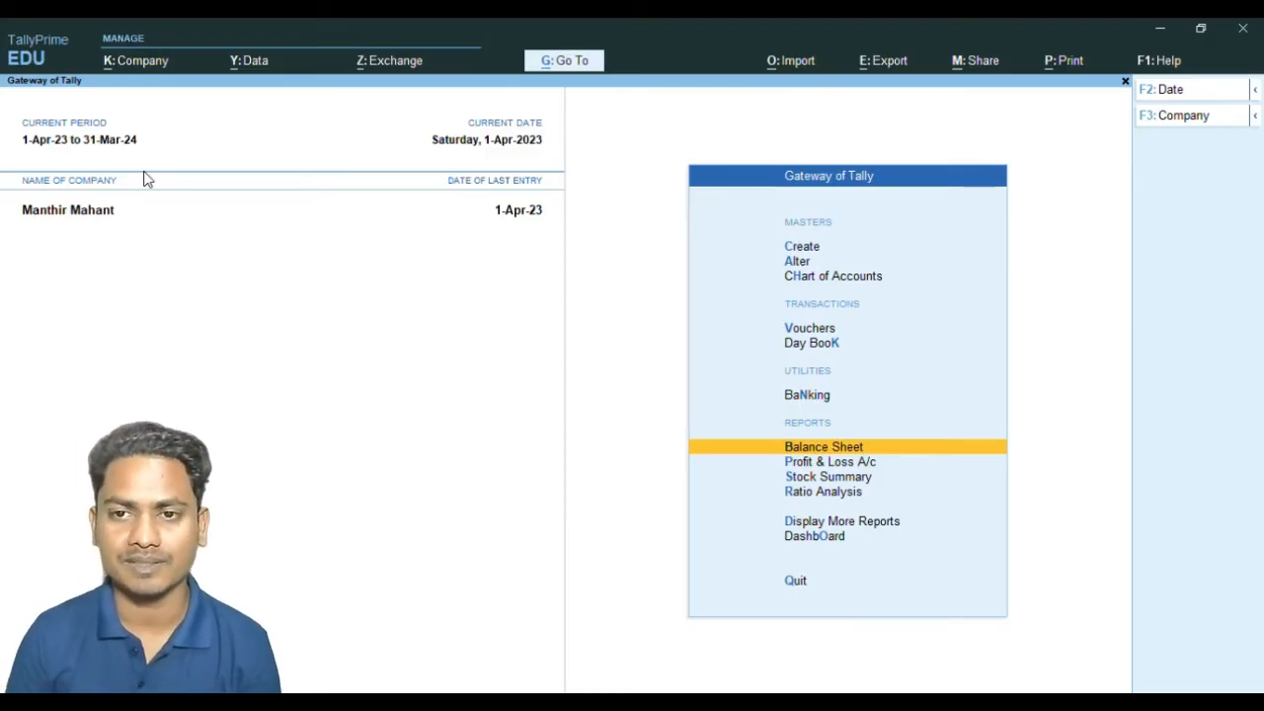
# Review the recorded vouchers in the Day Book and close it
pyautogui.press('Up')
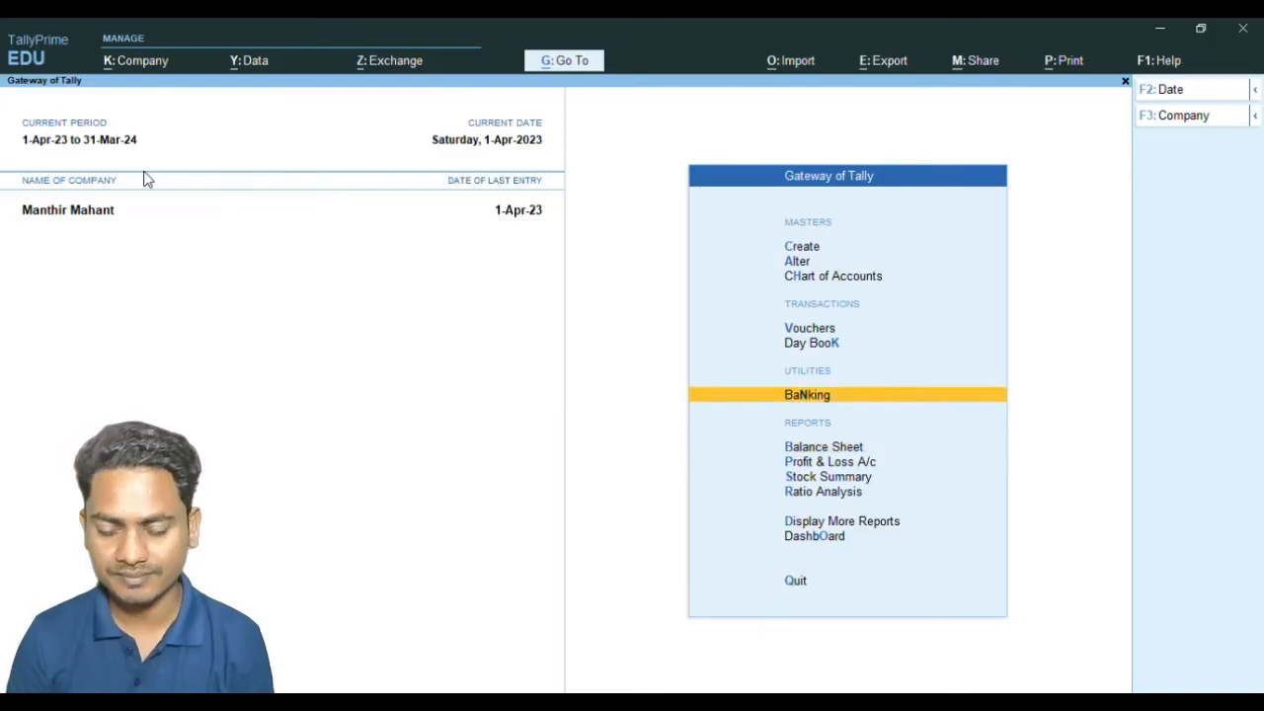
pyautogui.press('Up')
pyautogui.press('Up')
pyautogui.press('Down')
pyautogui.press('Return')
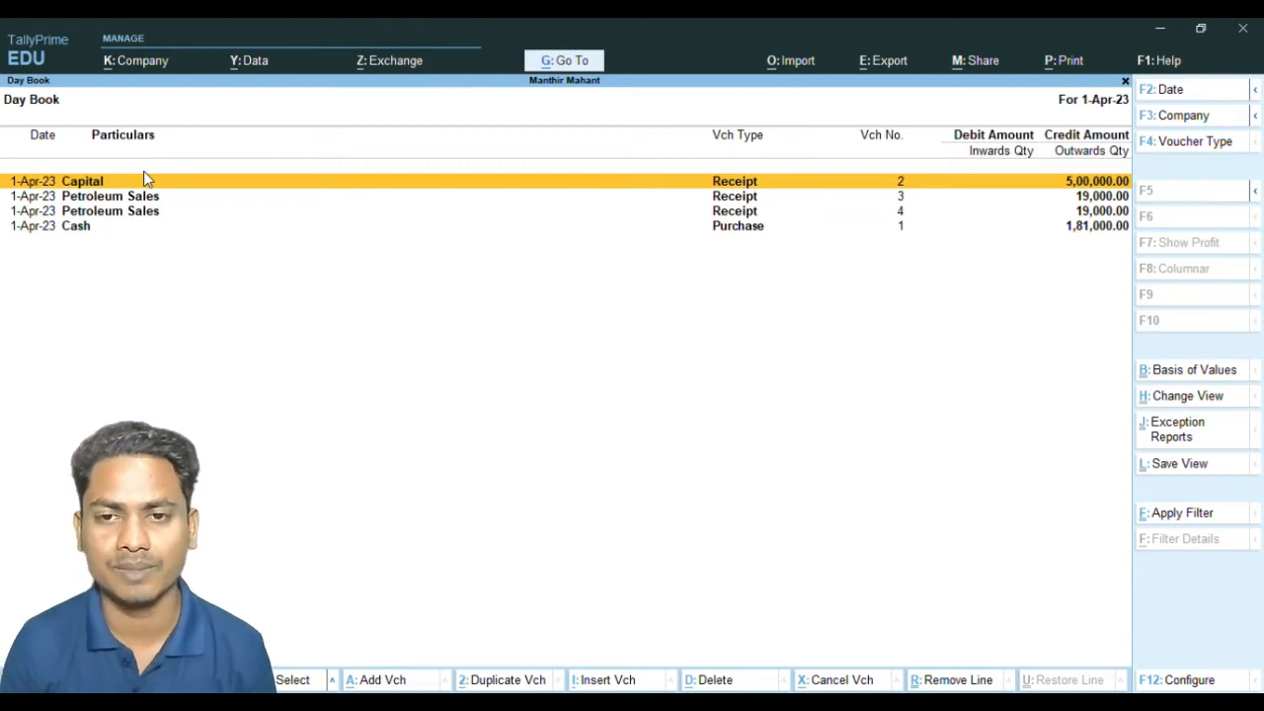
pyautogui.press('Escape')
# Try starting a sales voucher with Cash as the party account and Petroleum Sales as the sales ledger
pyautogui.press('Up')
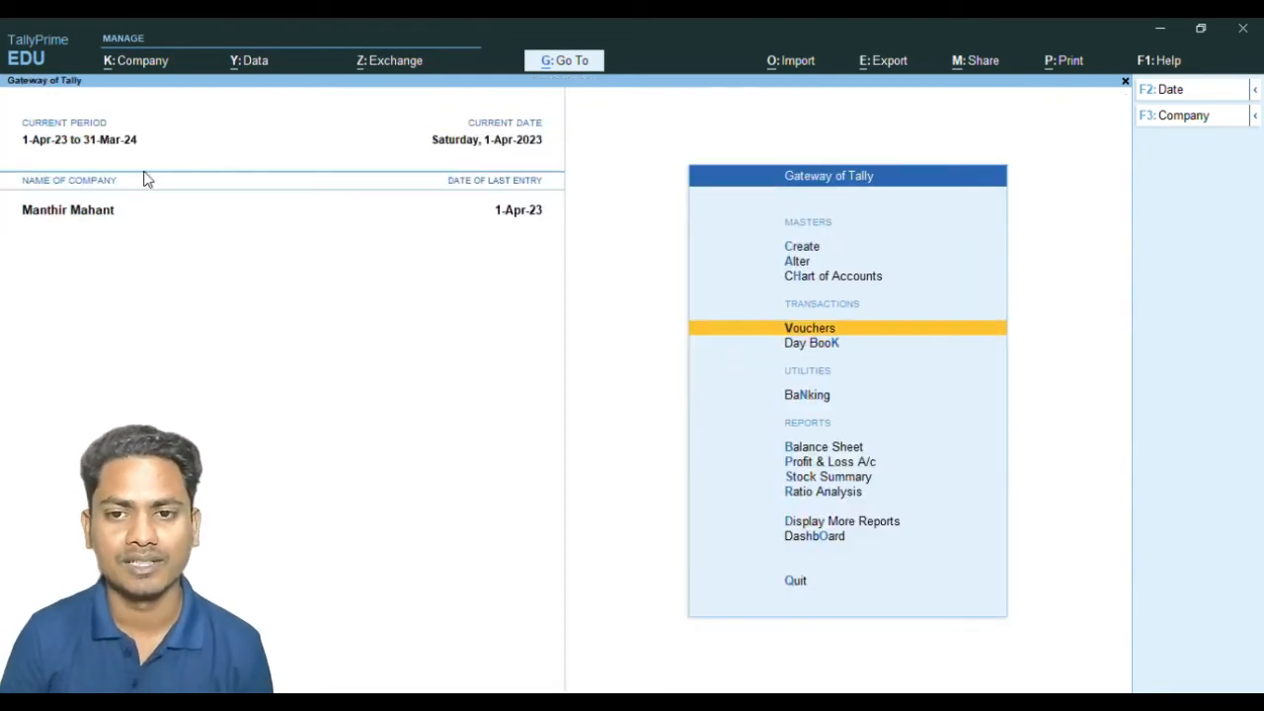
pyautogui.press('Return')
pyautogui.press('F8')
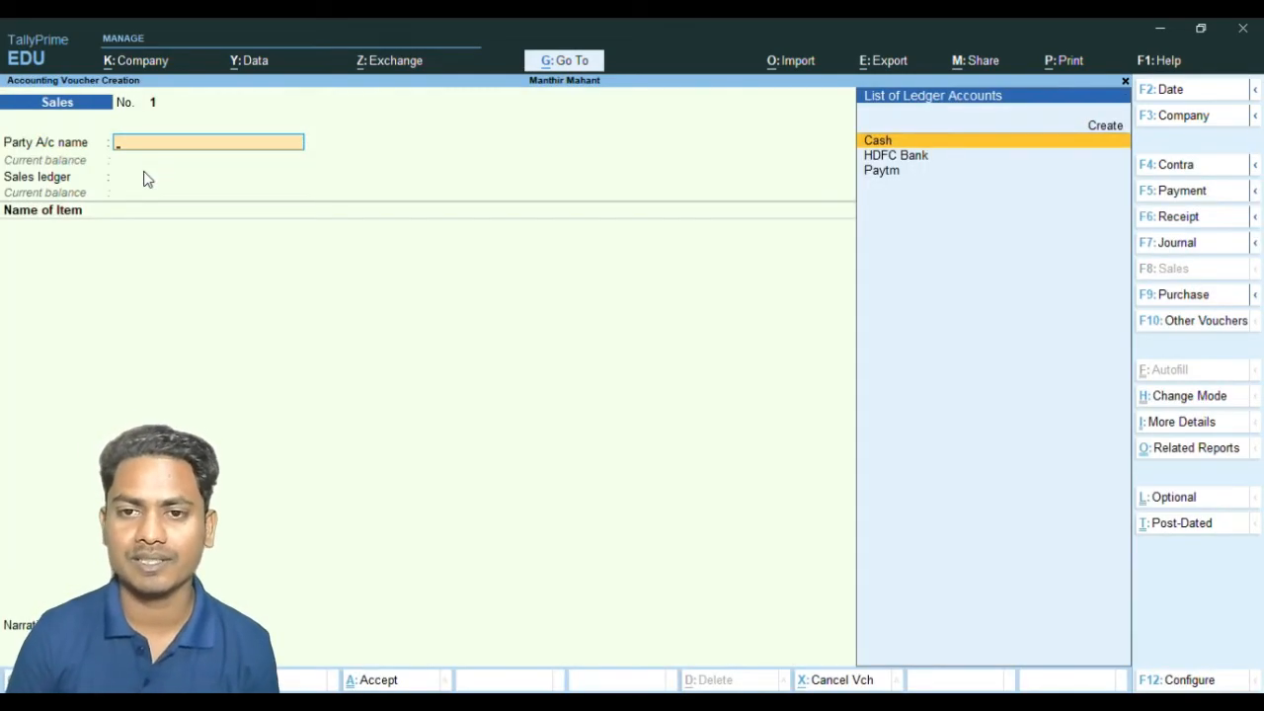
pyautogui.press('Down')
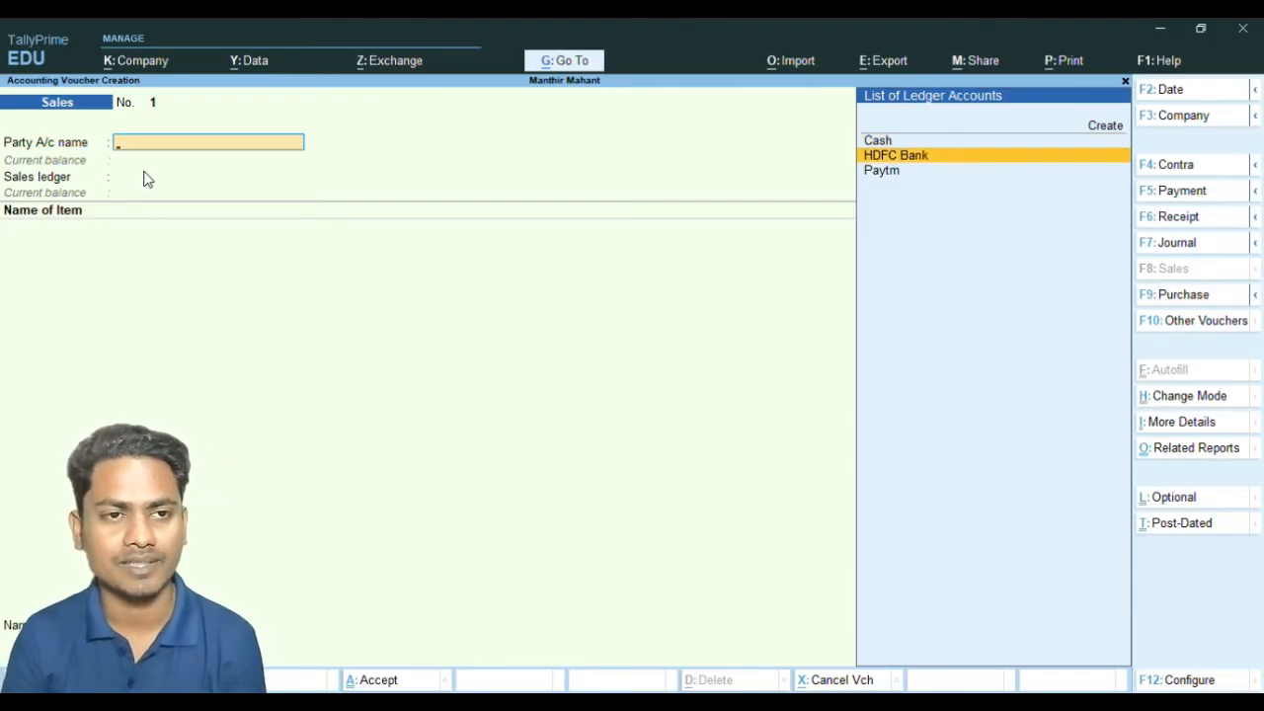
pyautogui.press('Up')
pyautogui.press('Return')
pyautogui.hotkey('ctrl', 'a')
pyautogui.hotkey('ctrl', 'a')
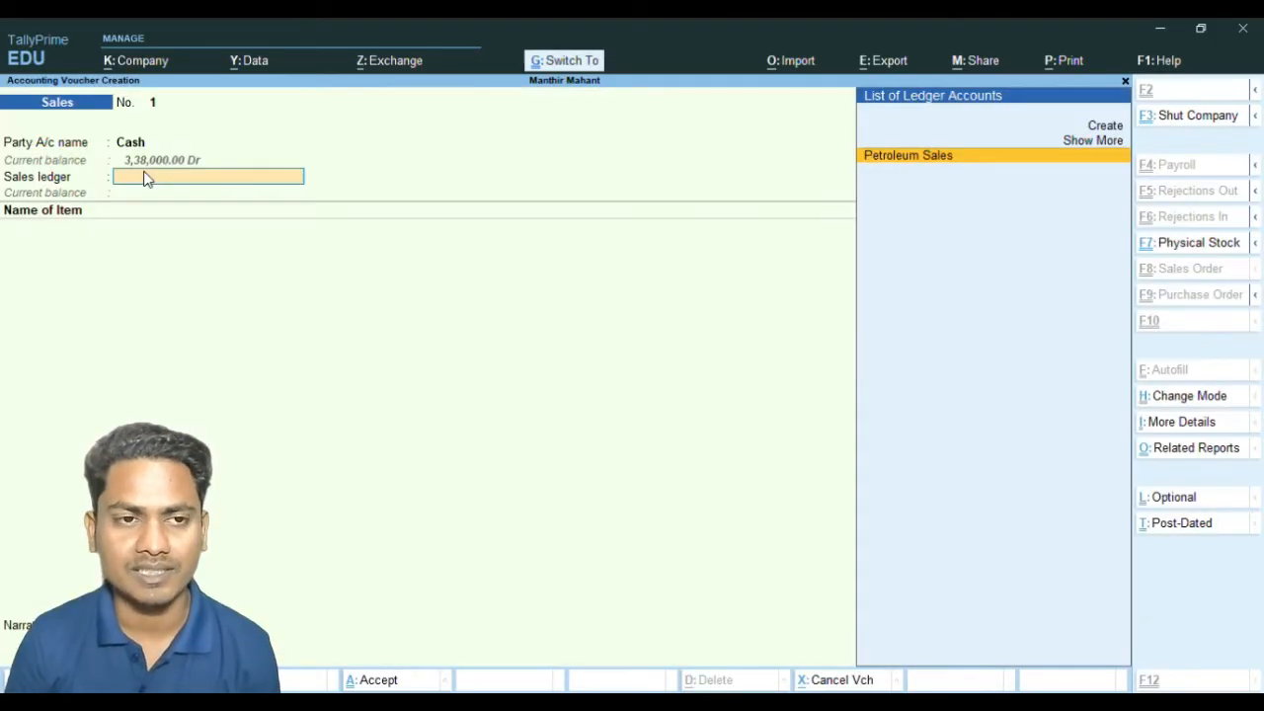
pyautogui.press('Return')
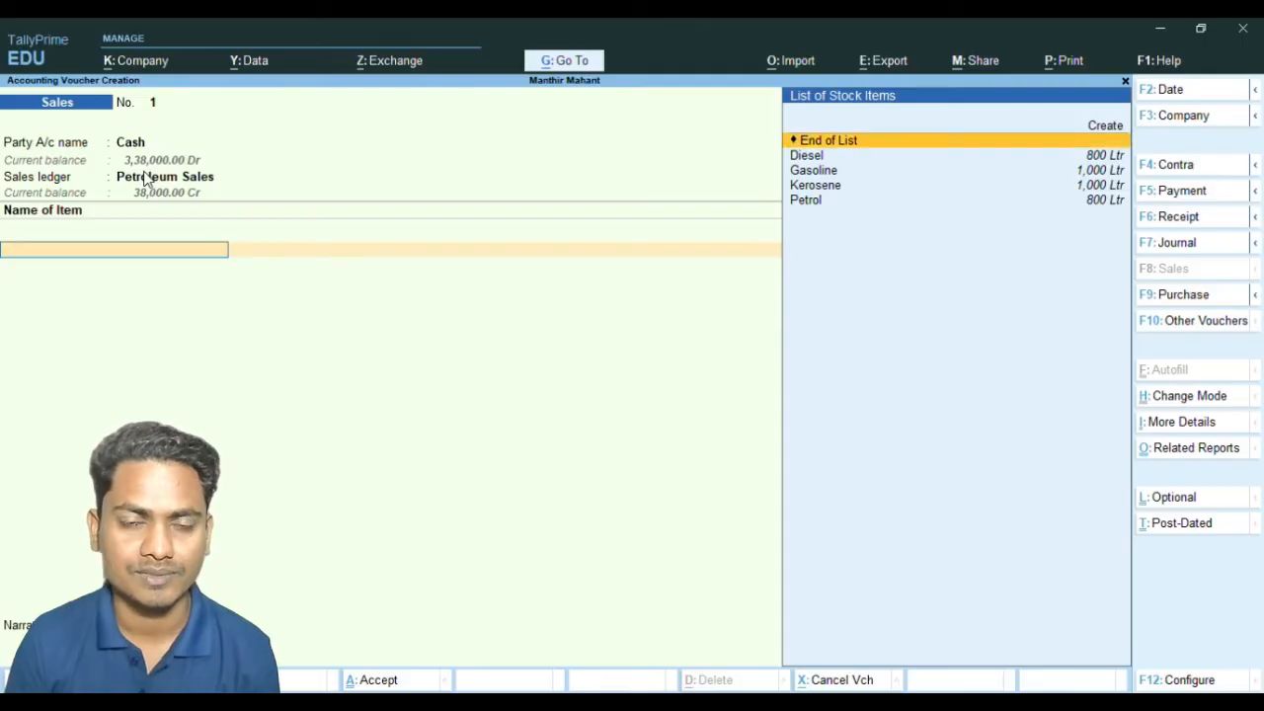
# Try adding Diesel at 100 Ltr and 90 per Ltr to the sales voucher, end the item list, and leave the voucher unsaved
pyautogui.press('Down')
pyautogui.press('Return')
pyautogui.write('100')
pyautogui.press('Return')
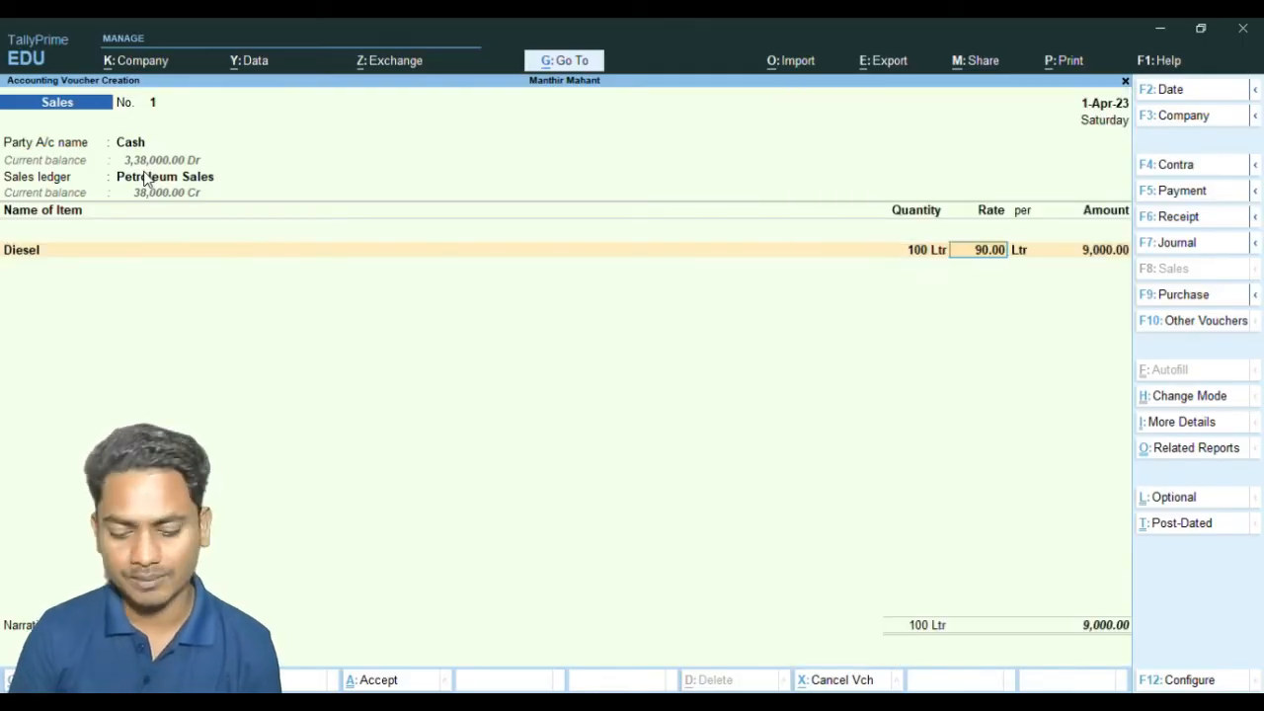
pyautogui.press('Return')
pyautogui.press('Return')
pyautogui.press('Return')
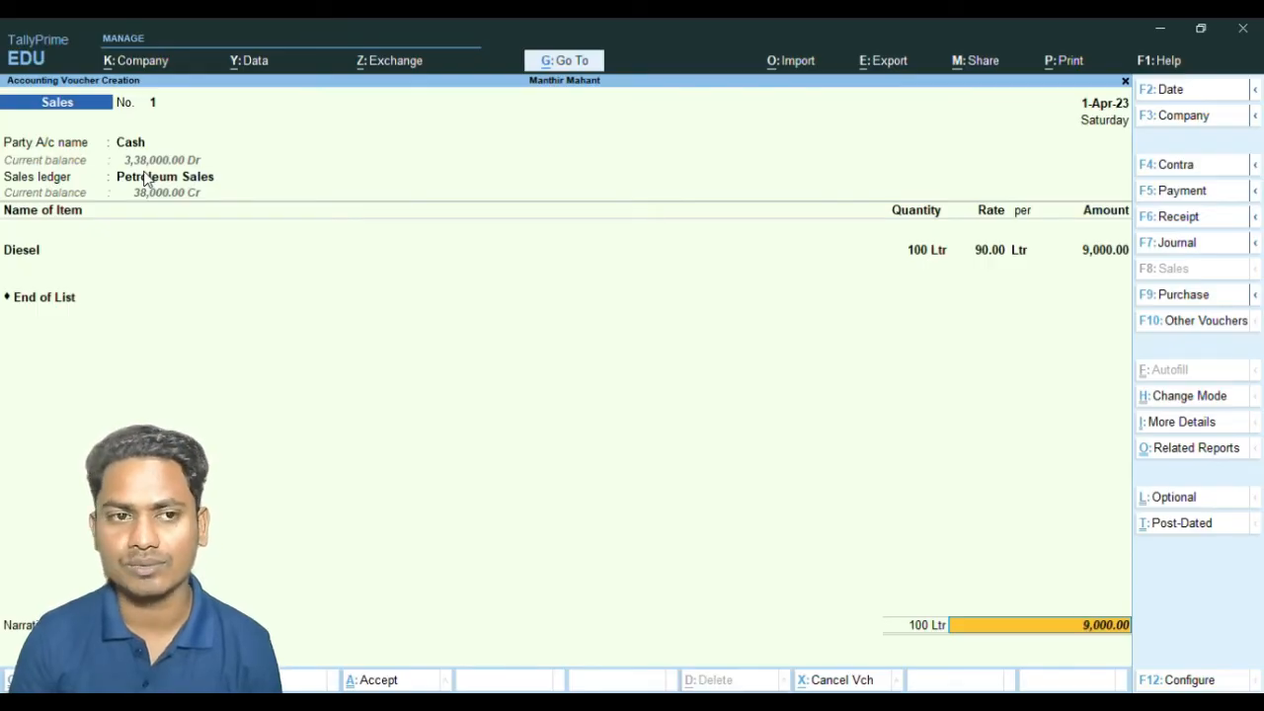
pyautogui.press('Escape')
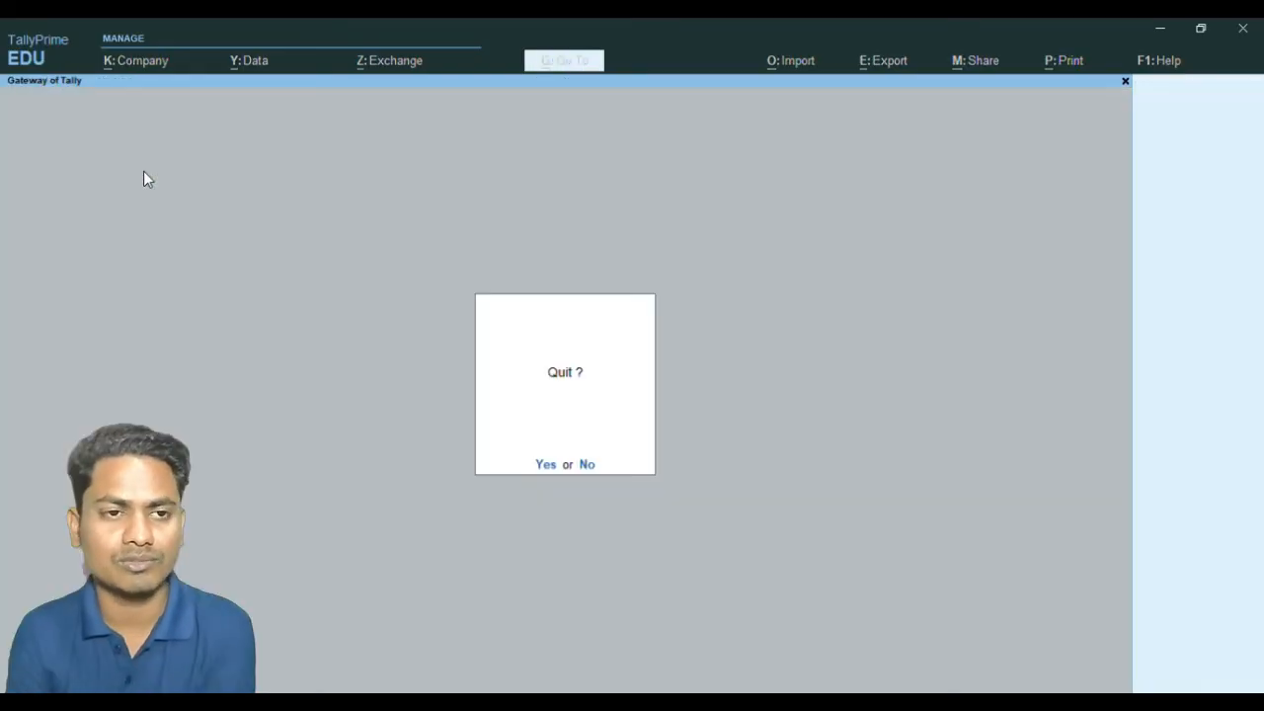
# Examine the ledgers available as the account of a new receipt voucher, and leave the voucher without recording anything
pyautogui.press('n')
pyautogui.press('Down')
pyautogui.press('Down')
pyautogui.press('Down')
pyautogui.press('Down')
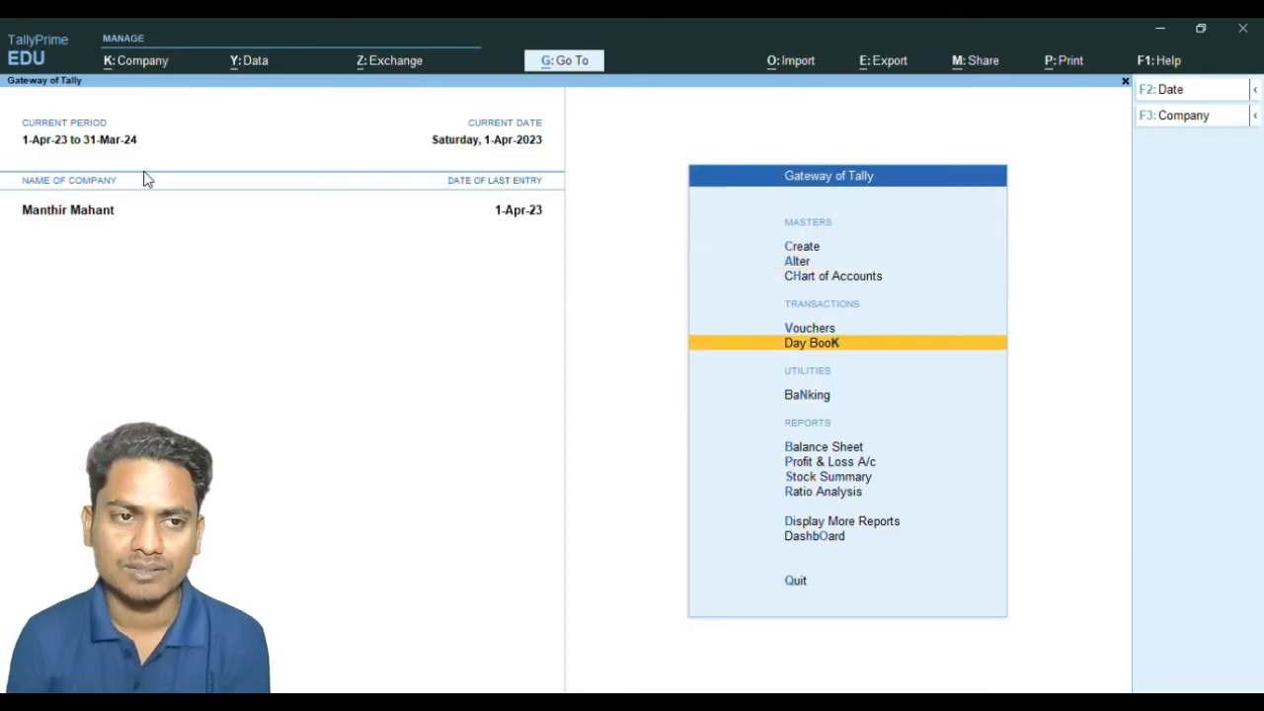
pyautogui.press('Up')
pyautogui.press('Return')
pyautogui.press('F6')
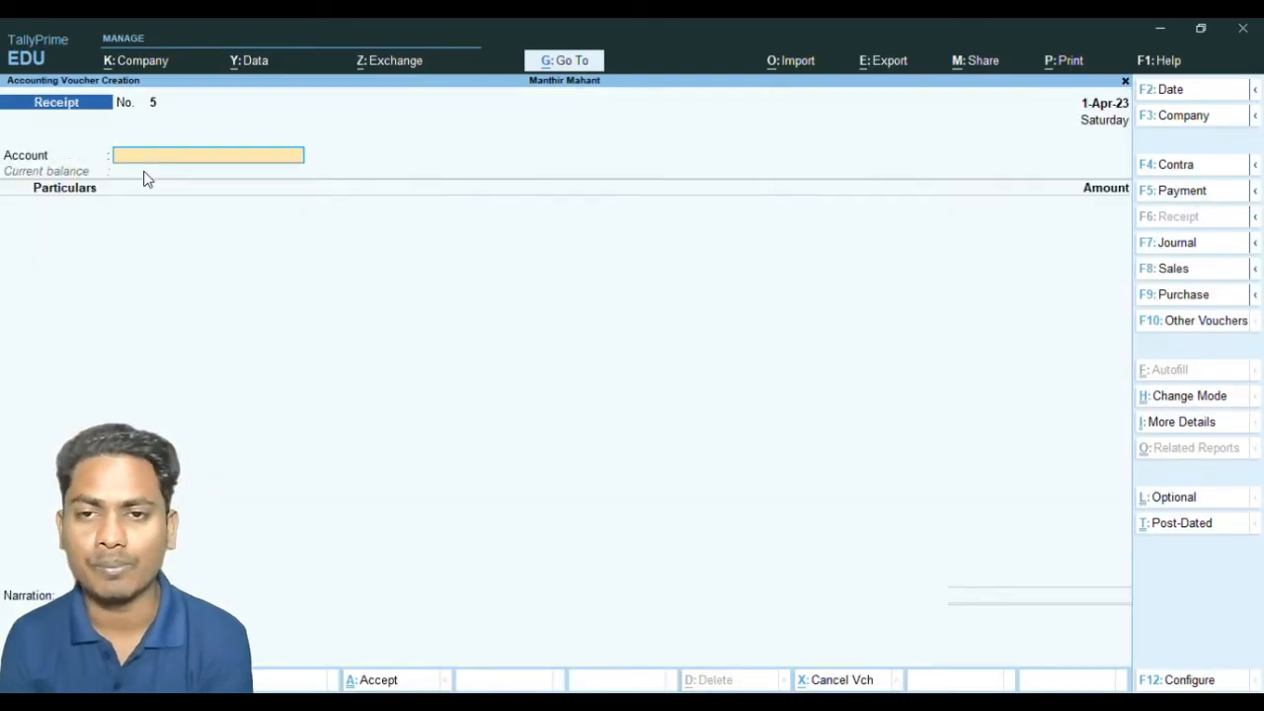
pyautogui.press('Down')
pyautogui.press('Down')
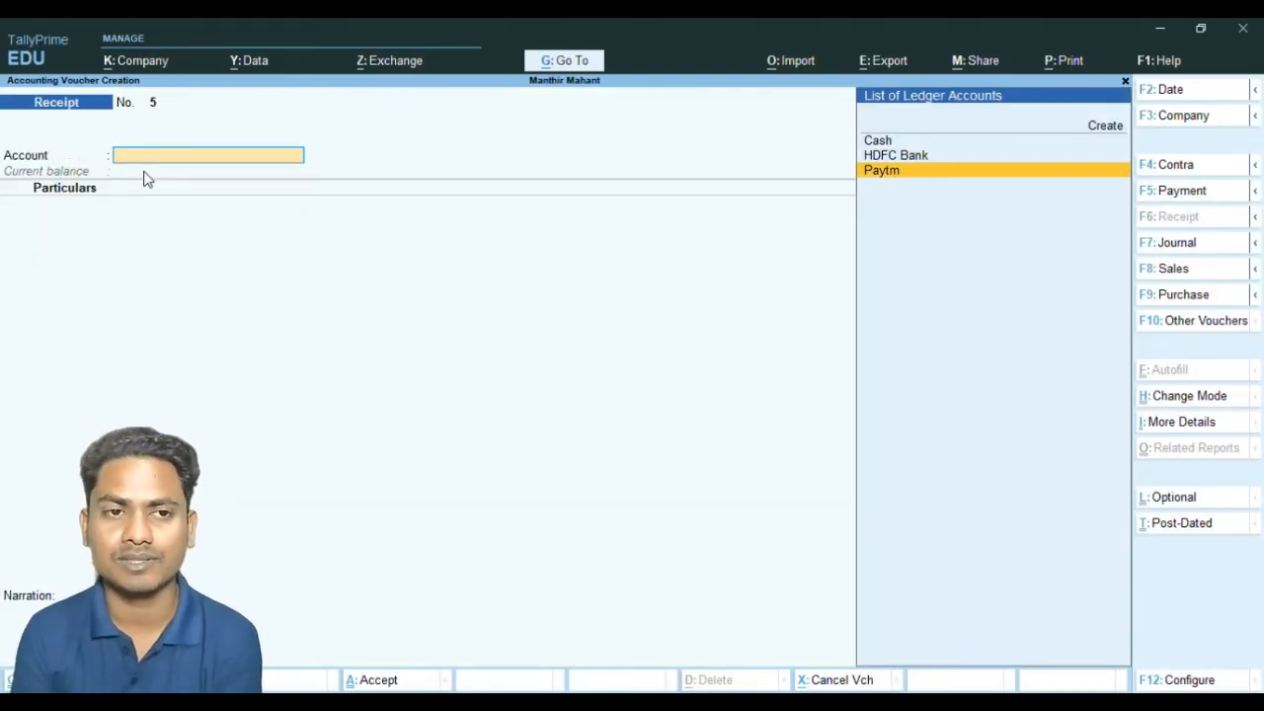
pyautogui.press('Up')
pyautogui.press('Up')
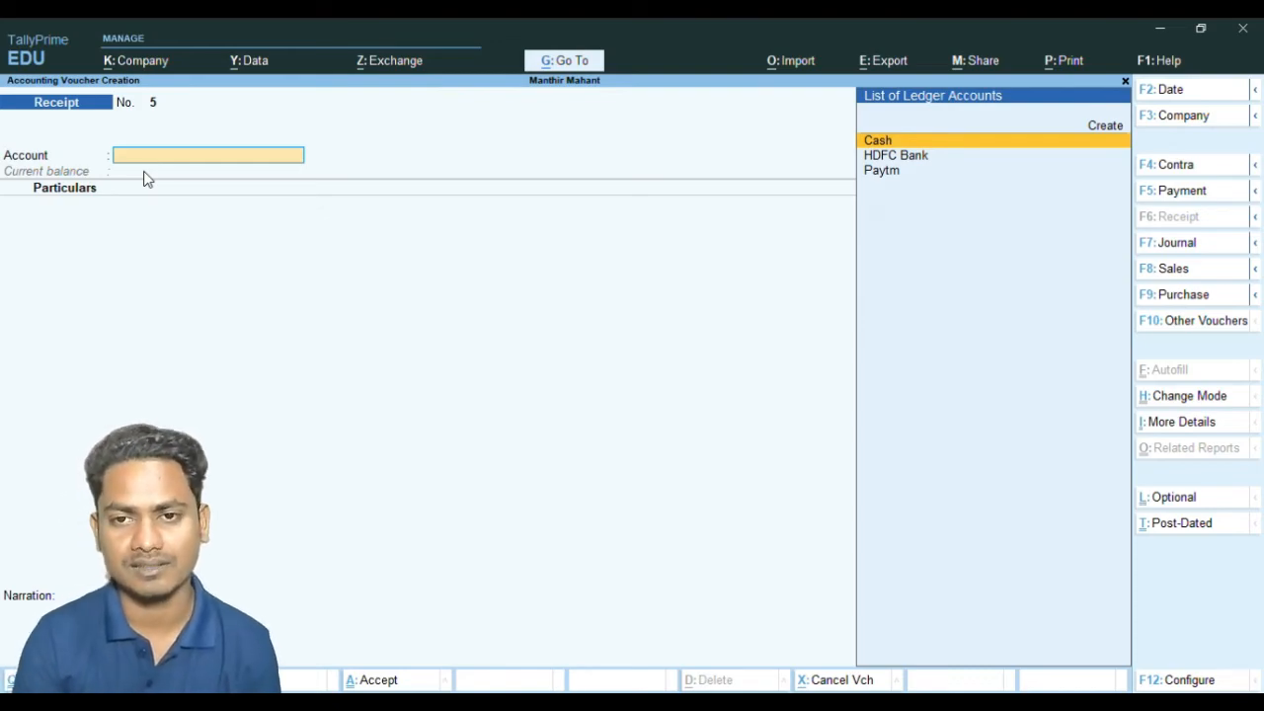
pyautogui.press('Escape')
pyautogui.press('Escape')
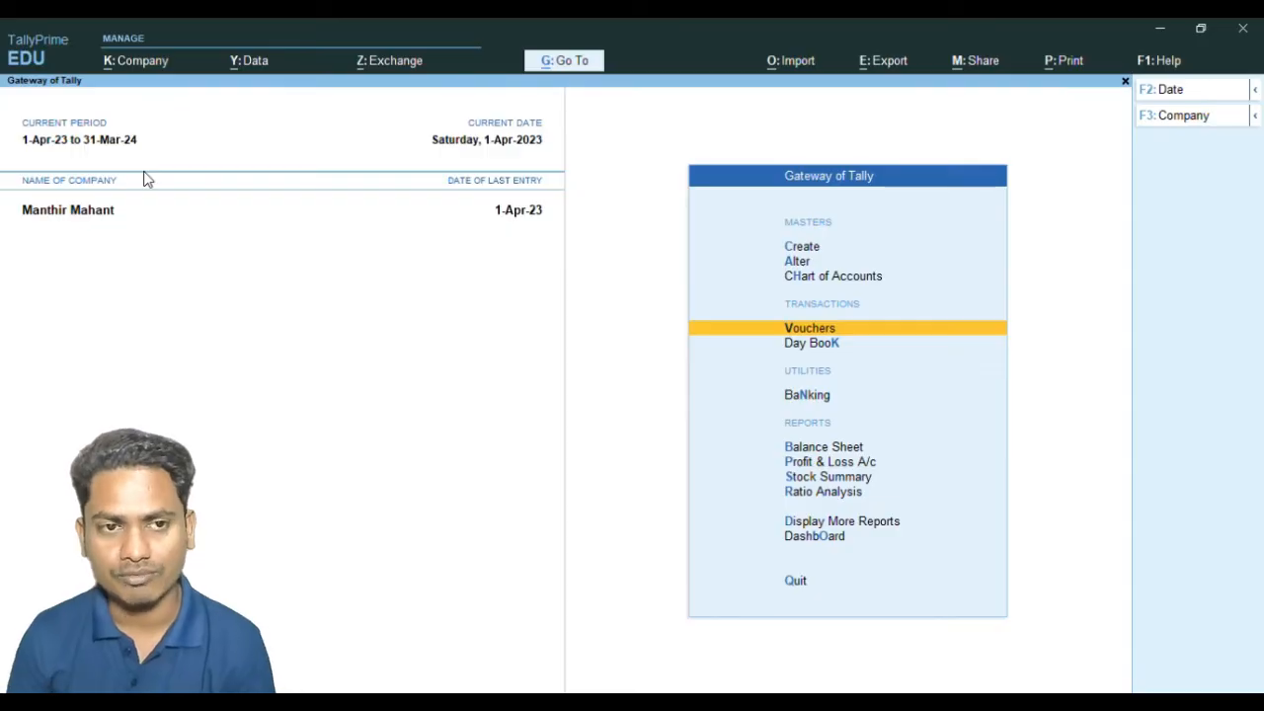
# Open the Cash purchase voucher from the Day Book for alteration and advance to its party account
pyautogui.press('Down')
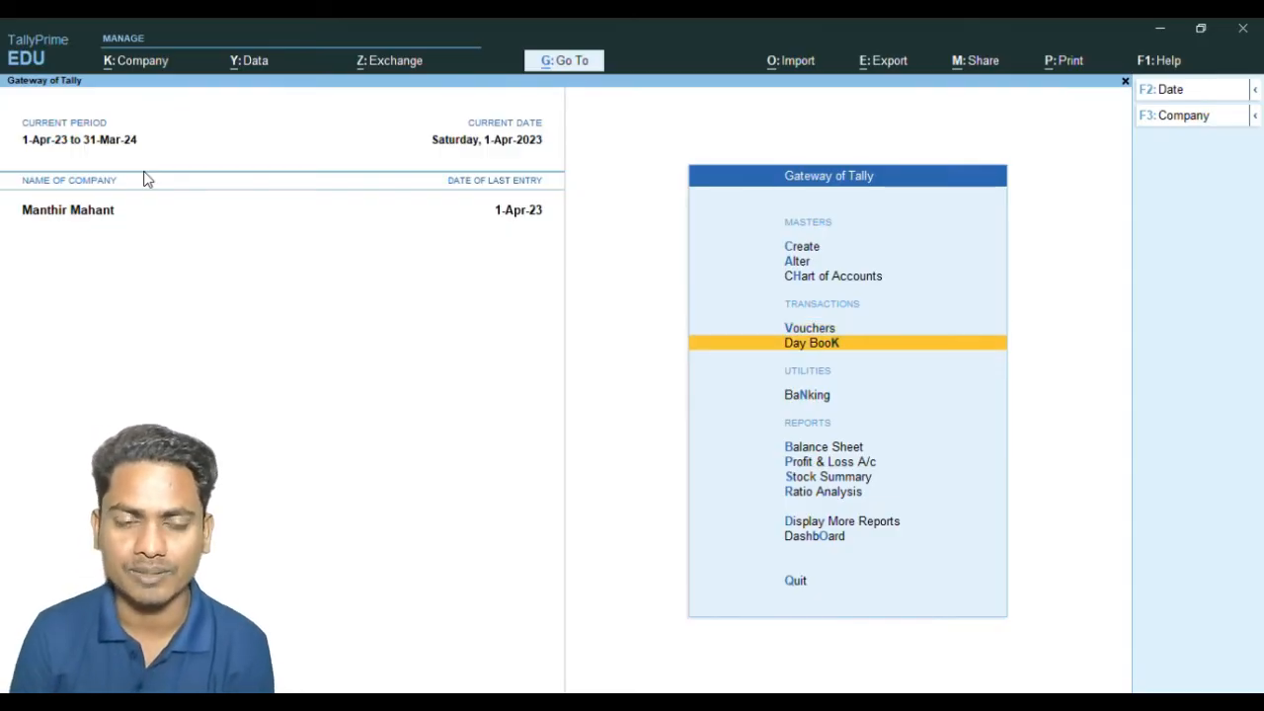
pyautogui.press('Return')
pyautogui.press('Down')
pyautogui.press('Down')
pyautogui.press('Down')
pyautogui.press('Return')
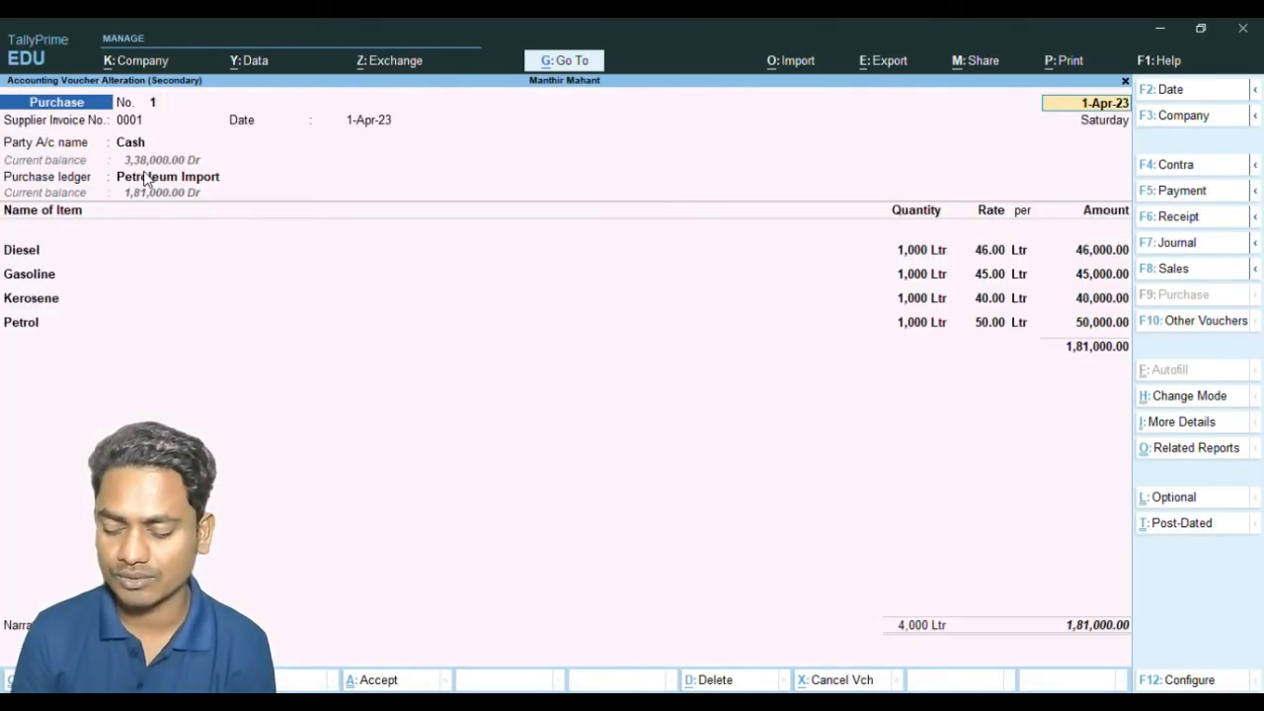
pyautogui.press('Return')
pyautogui.press('Return')
pyautogui.press('Return')
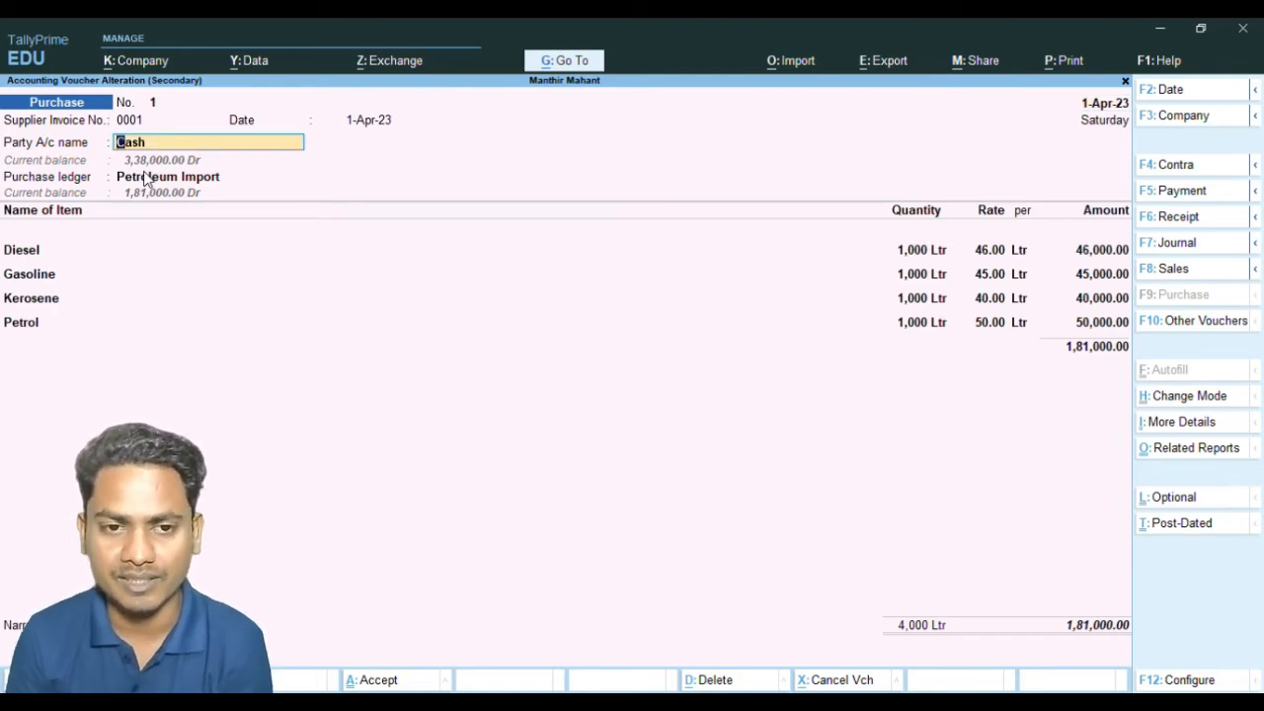
# Go through the purchase voucher's receipt and party details without filling anything in, up to the Diesel item line
pyautogui.press('Return')
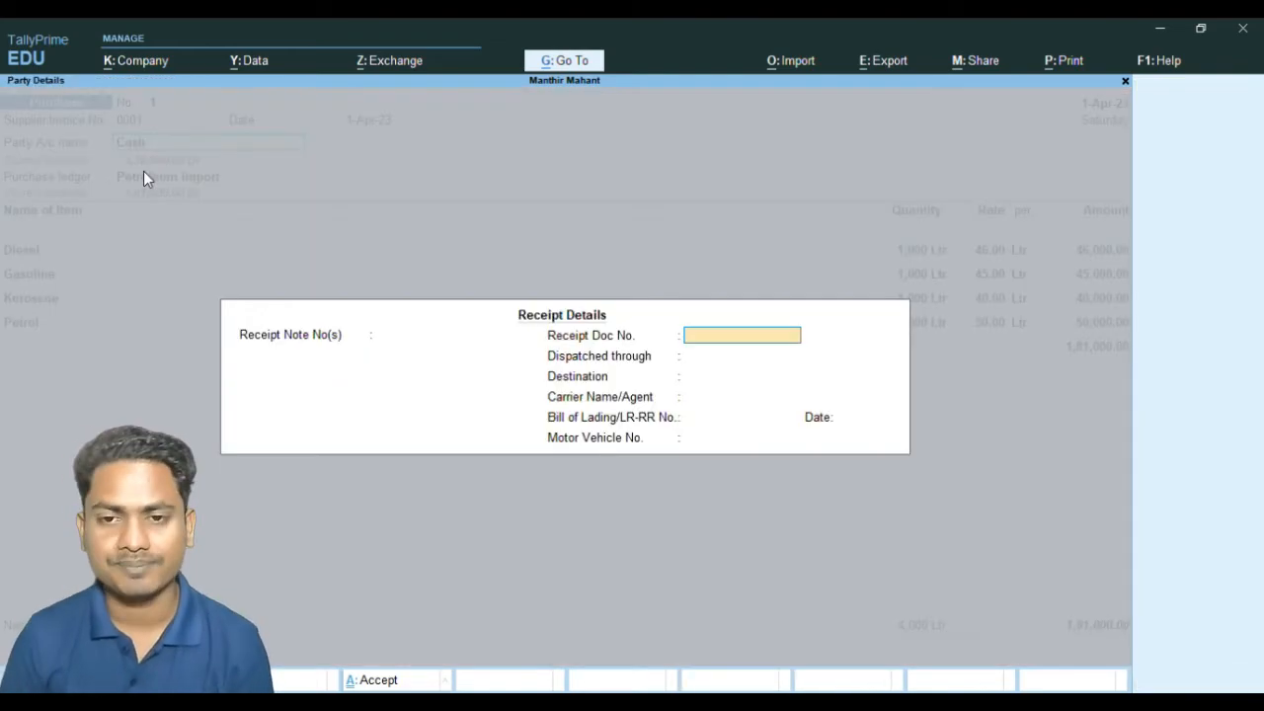
pyautogui.press('Return')
pyautogui.press('Return')
pyautogui.press('Return')
pyautogui.press('Return')
pyautogui.press('Return')
pyautogui.press('Return')
pyautogui.press('Return')
pyautogui.press('Return')
pyautogui.press('Return')
pyautogui.press('Return')
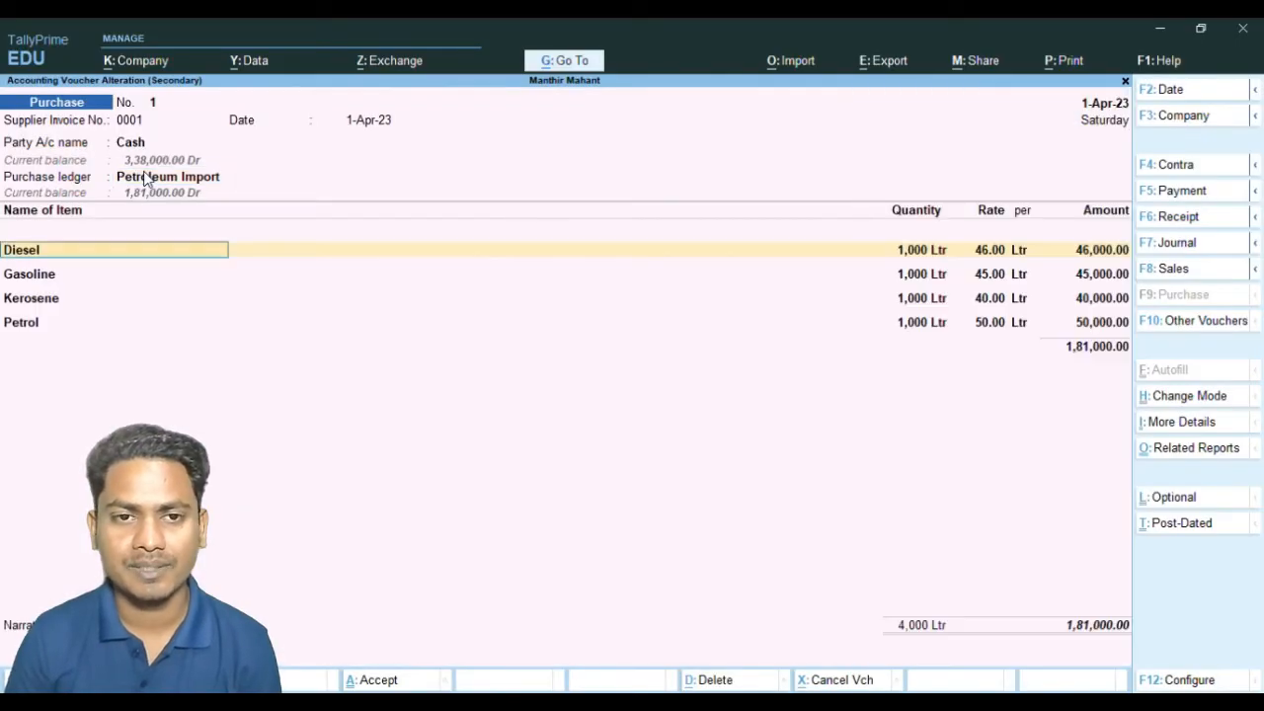
# Review the Petroleum Import ledger's master from the purchase voucher, accept it as is, and return to the item list
pyautogui.click(145, 178)
pyautogui.hotkey('ctrl', 'Return')
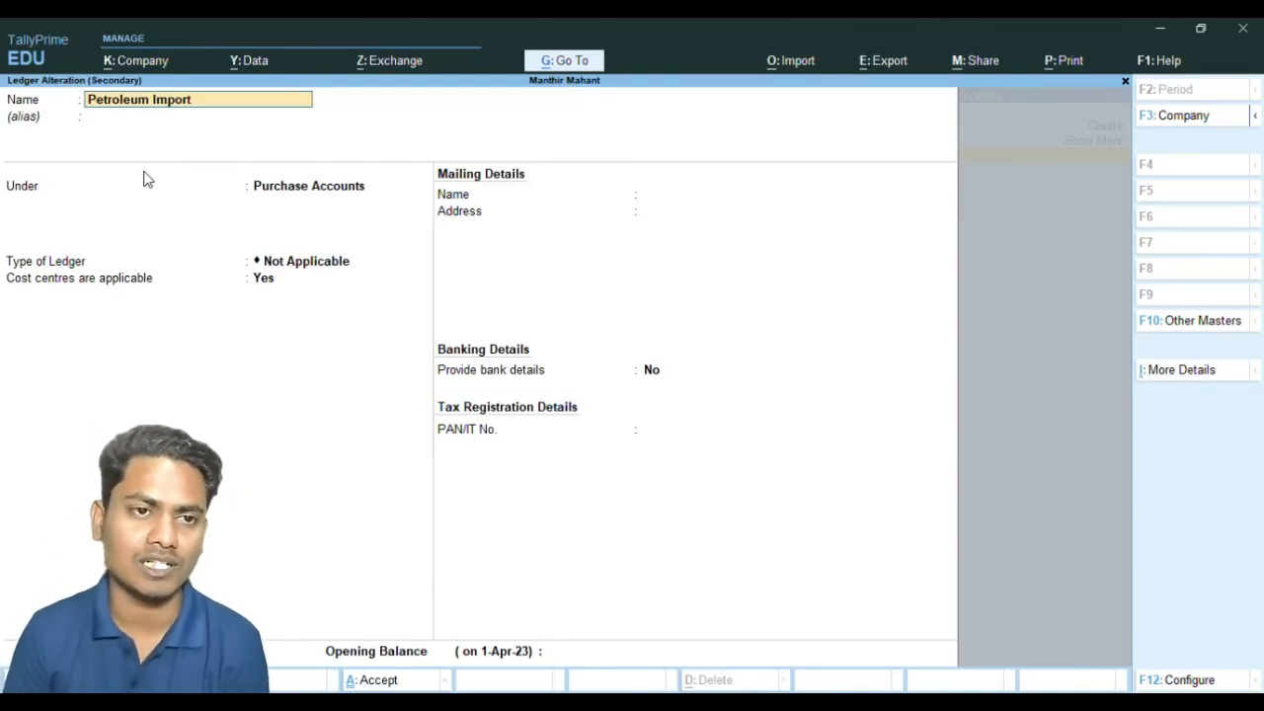
pyautogui.hotkey('ctrl', 'a')
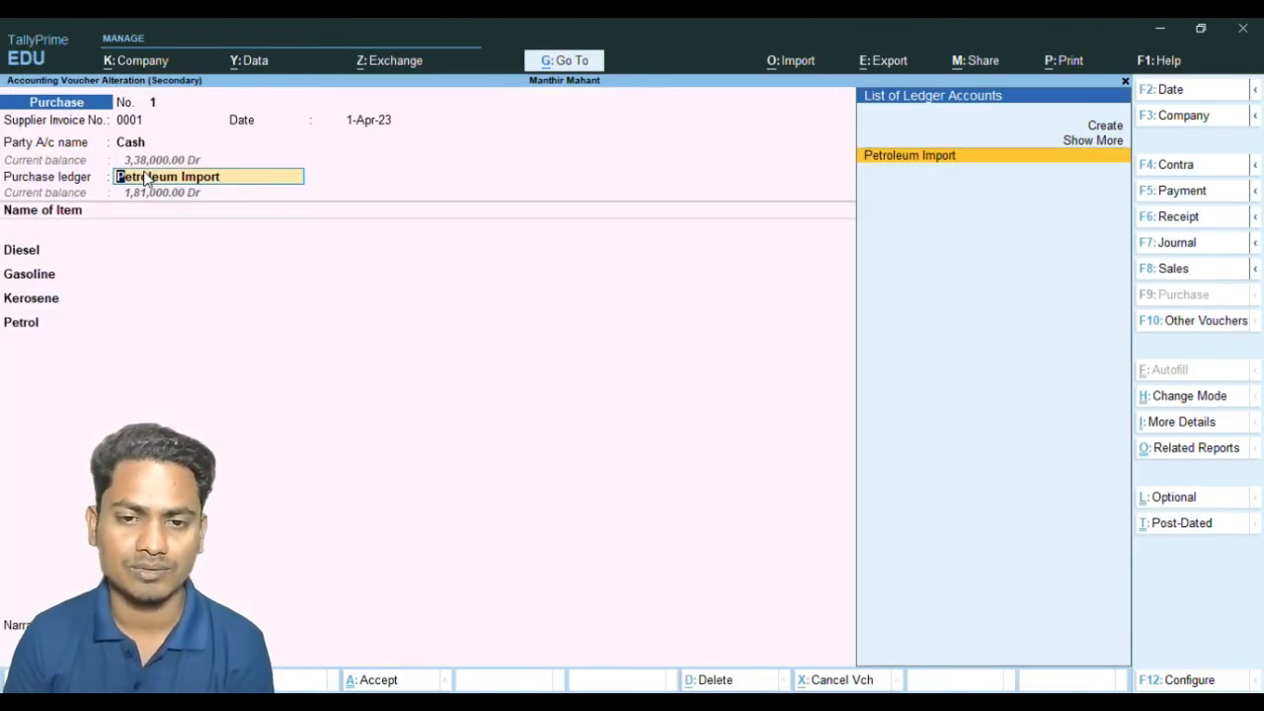
pyautogui.press('BackSpace')
pyautogui.press('Return')
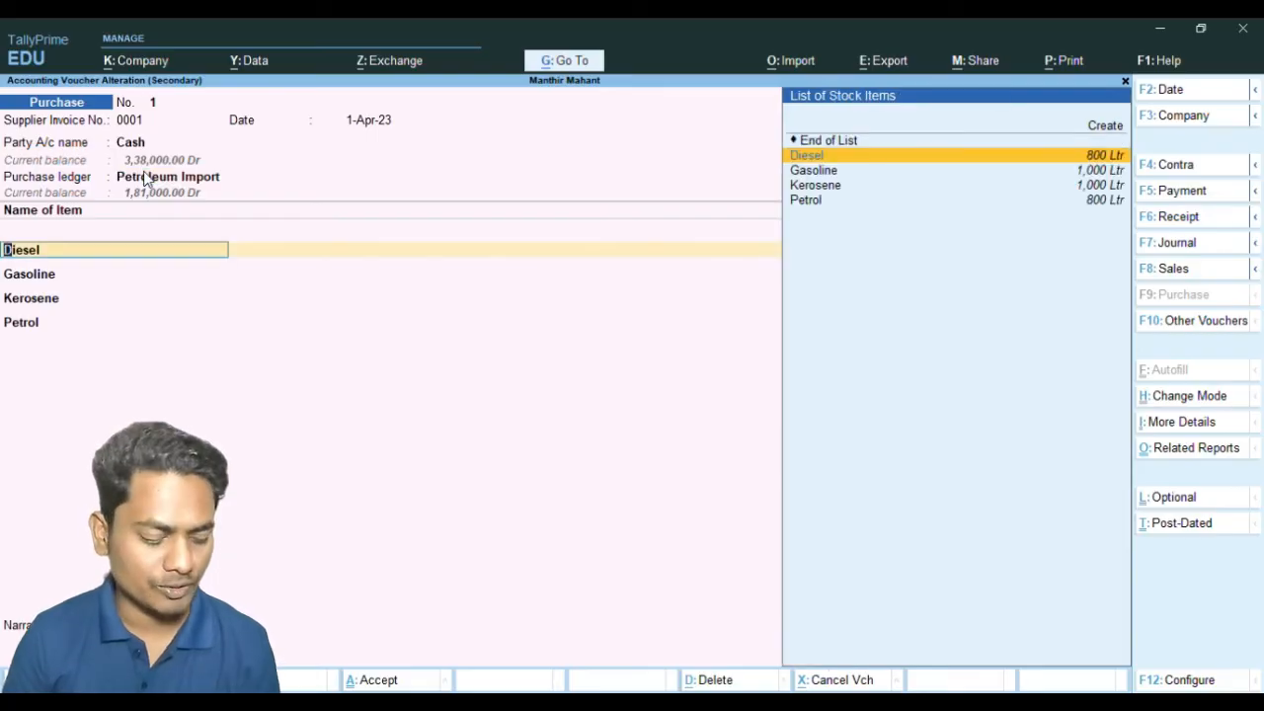
# Review the Diesel stock item's master from the voucher and go through its quantity and rate line
pyautogui.hotkey('ctrl', 'Return')
pyautogui.hotkey('ctrl', 'a')
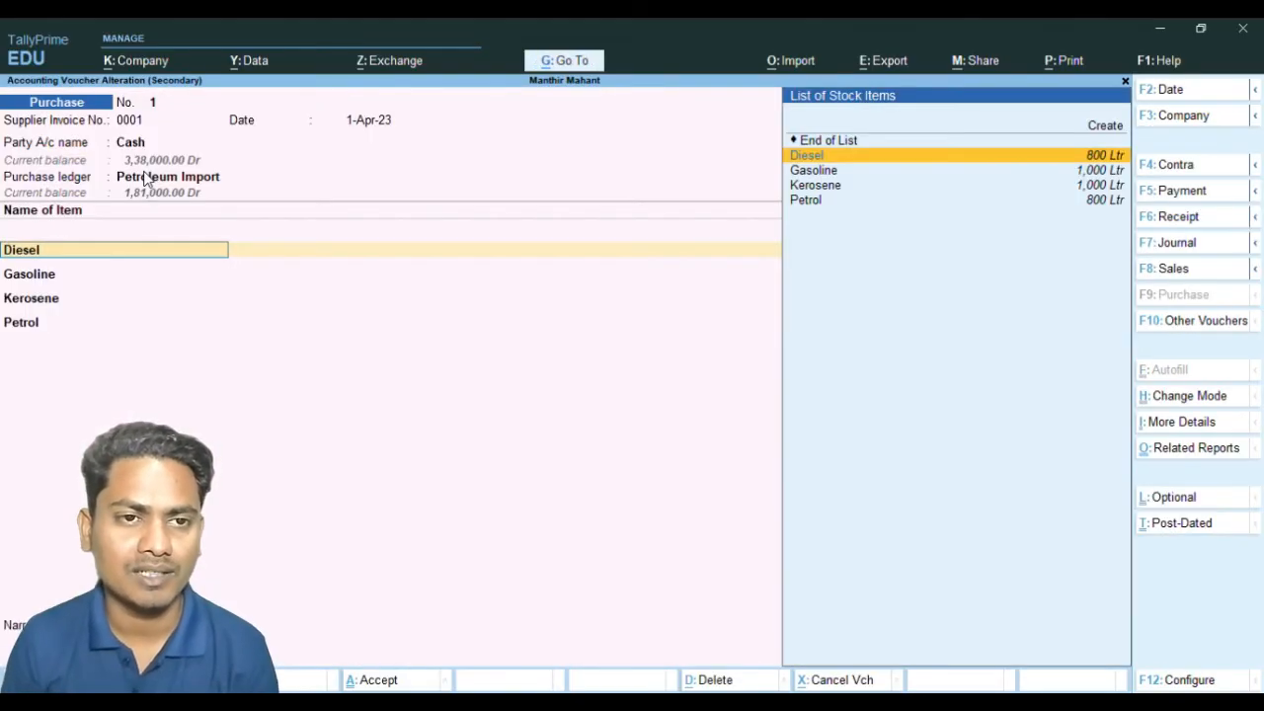
pyautogui.press('Return')
pyautogui.press('Return')
pyautogui.press('Return')
pyautogui.press('Return')
pyautogui.press('Return')
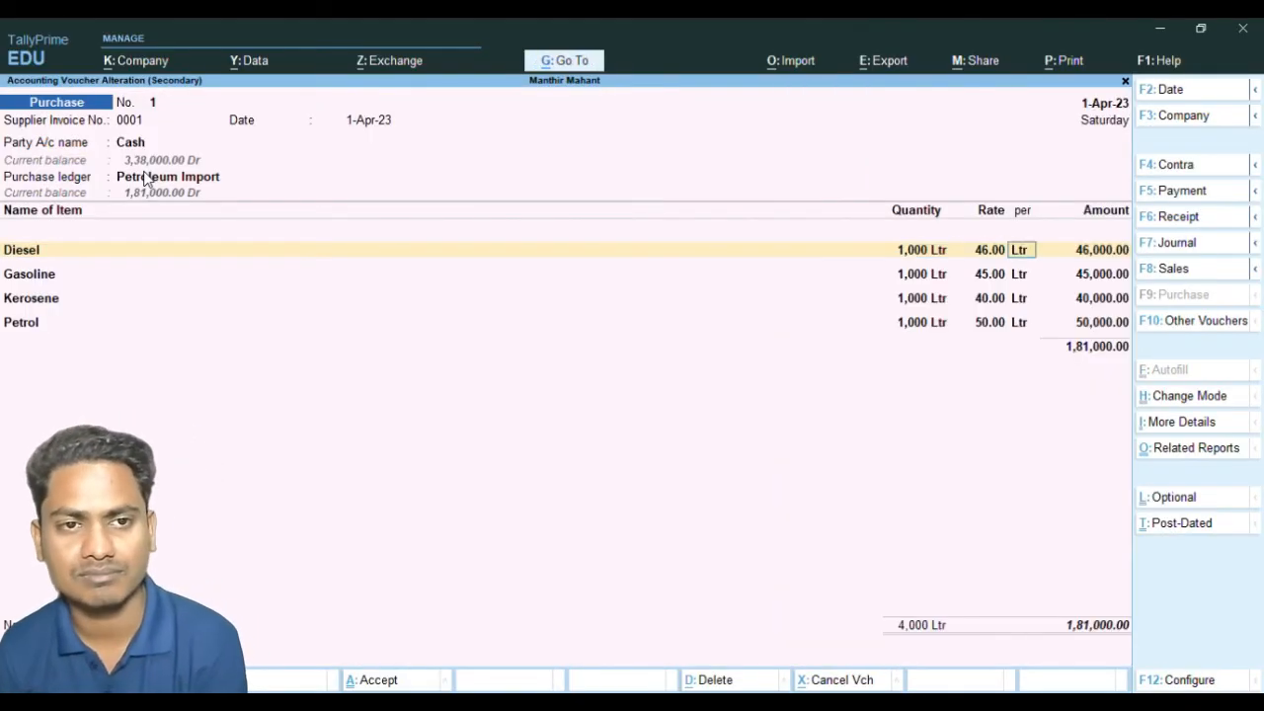
# Review the Gasoline stock item's master from the voucher and go through its quantity and rate line
pyautogui.hotkey('ctrl', 'Return')
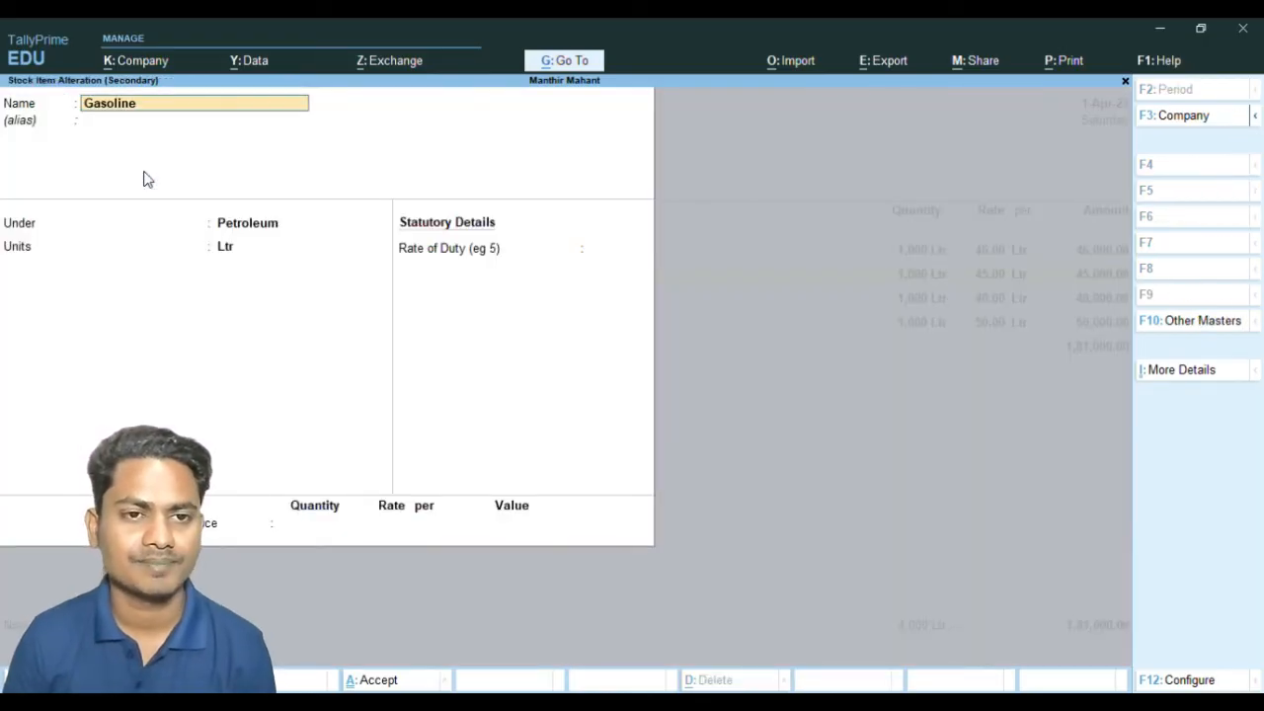
pyautogui.press('BackSpace')
pyautogui.press('Escape')
pyautogui.press('Down')
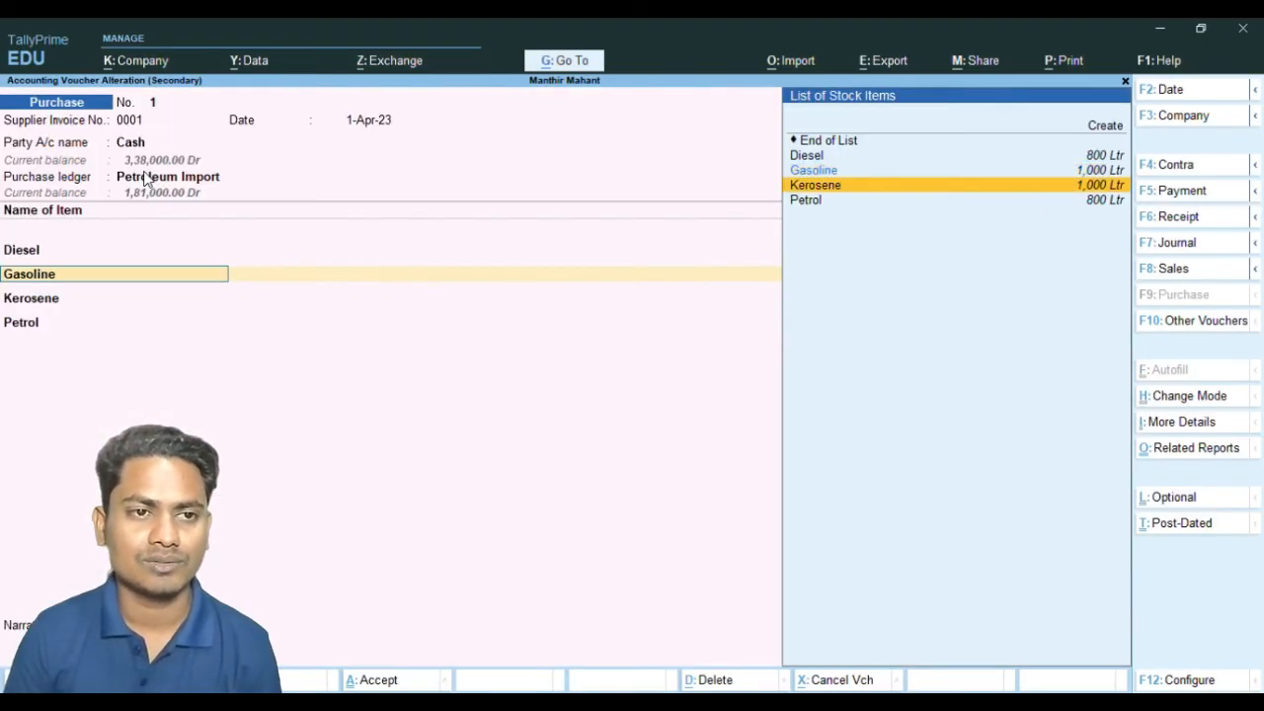
pyautogui.press('Up')
pyautogui.press('Return')
pyautogui.press('Return')
pyautogui.press('Return')
pyautogui.press('Return')
pyautogui.press('Return')
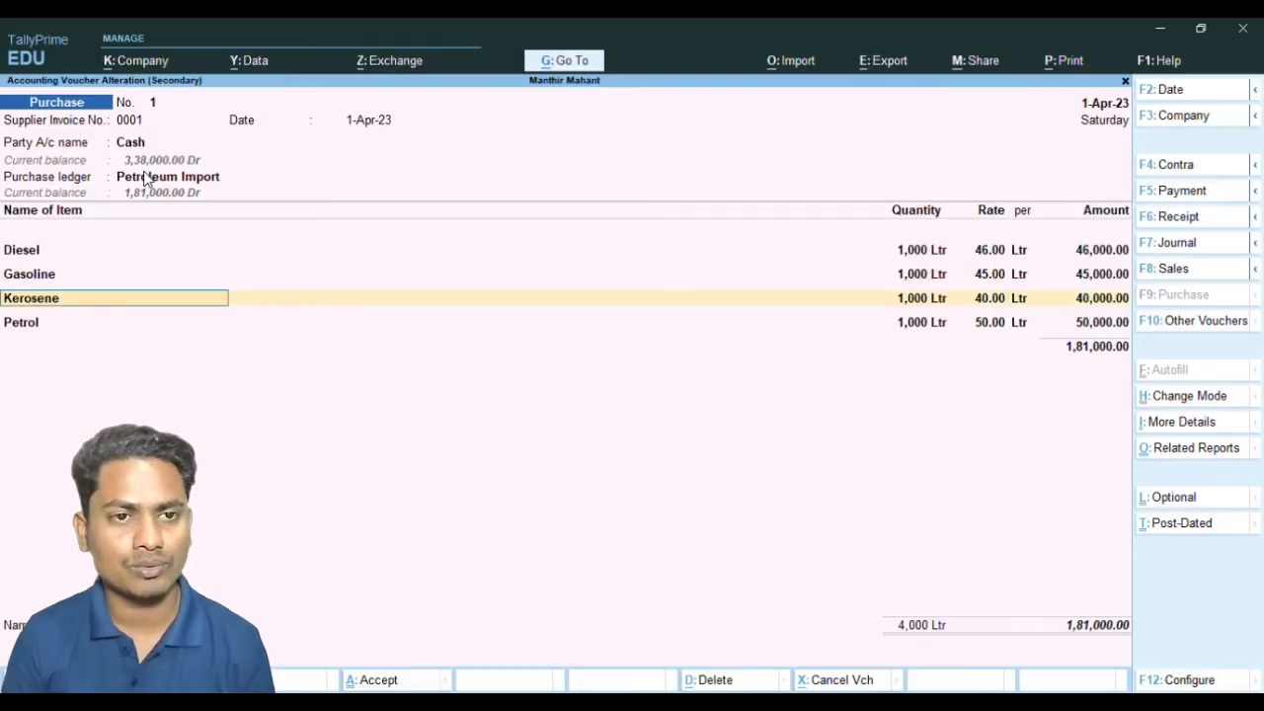
# Review the Kerosene stock item's master, and leave the purchase voucher and the Day Book without saving
pyautogui.hotkey('ctrl', 'Return')
pyautogui.press('BackSpace')
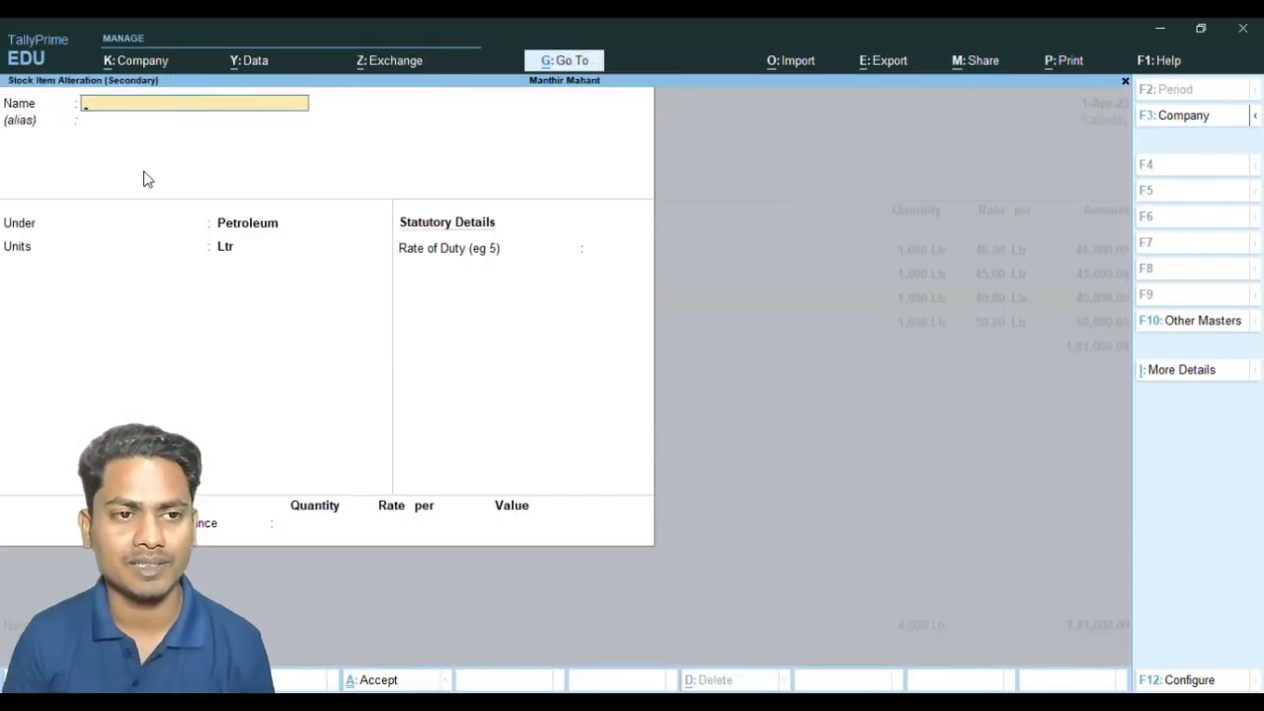
pyautogui.press('Escape')
pyautogui.press('Escape')
pyautogui.press('Escape')
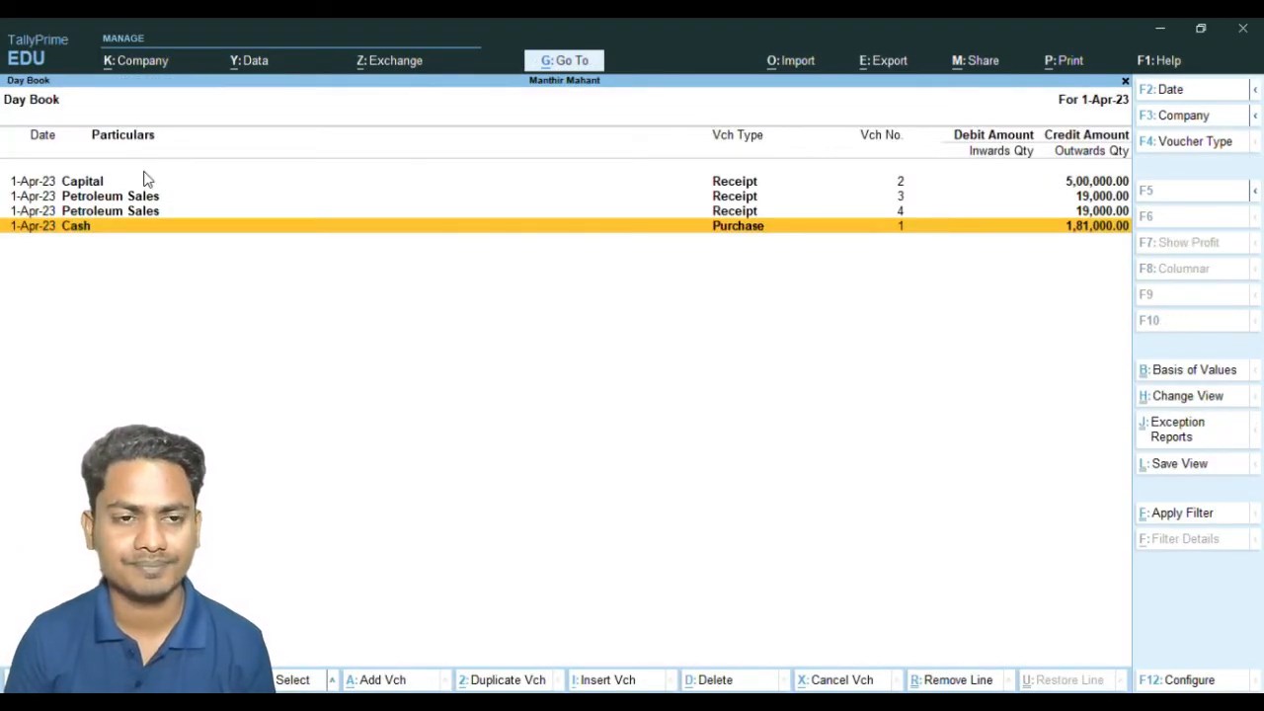
pyautogui.press('Escape')
# Open the list of masters for alteration and expand it to show more masters, including inactive ones
pyautogui.press('Up')
pyautogui.press('Up')
pyautogui.press('Up')
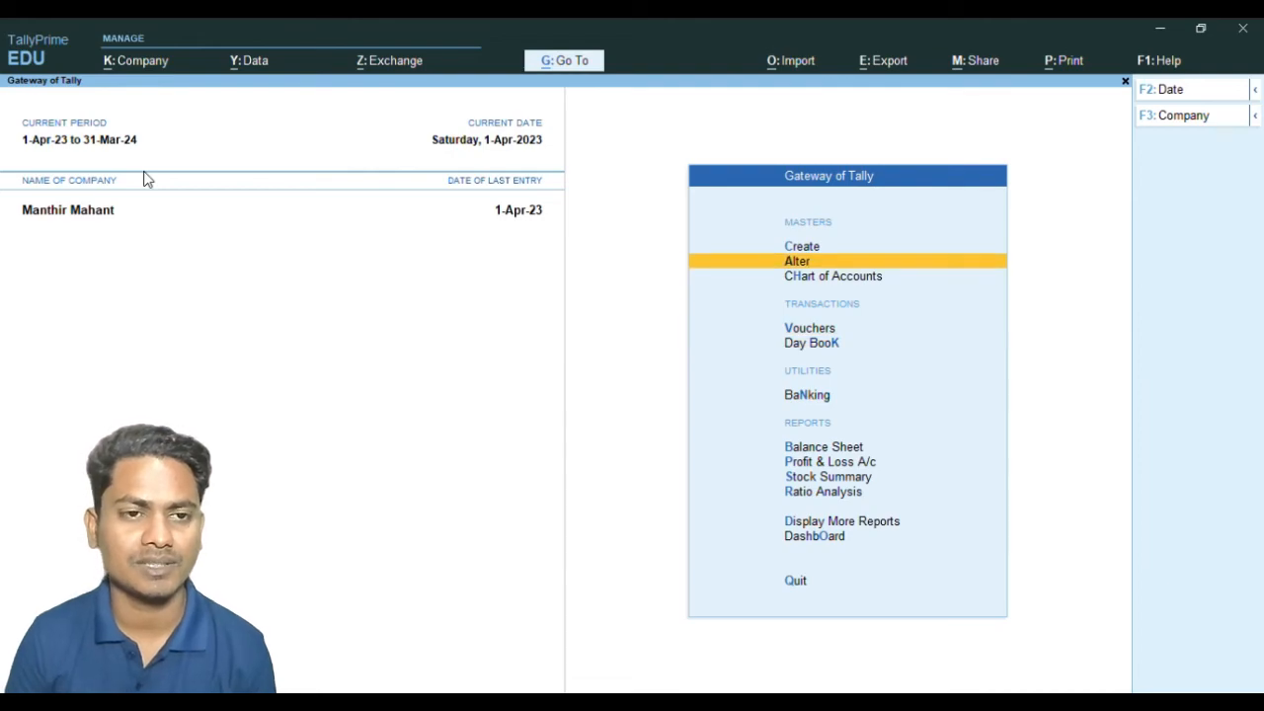
pyautogui.press('Return')
pyautogui.press('Down')
pyautogui.press('Up')
pyautogui.press('Up')
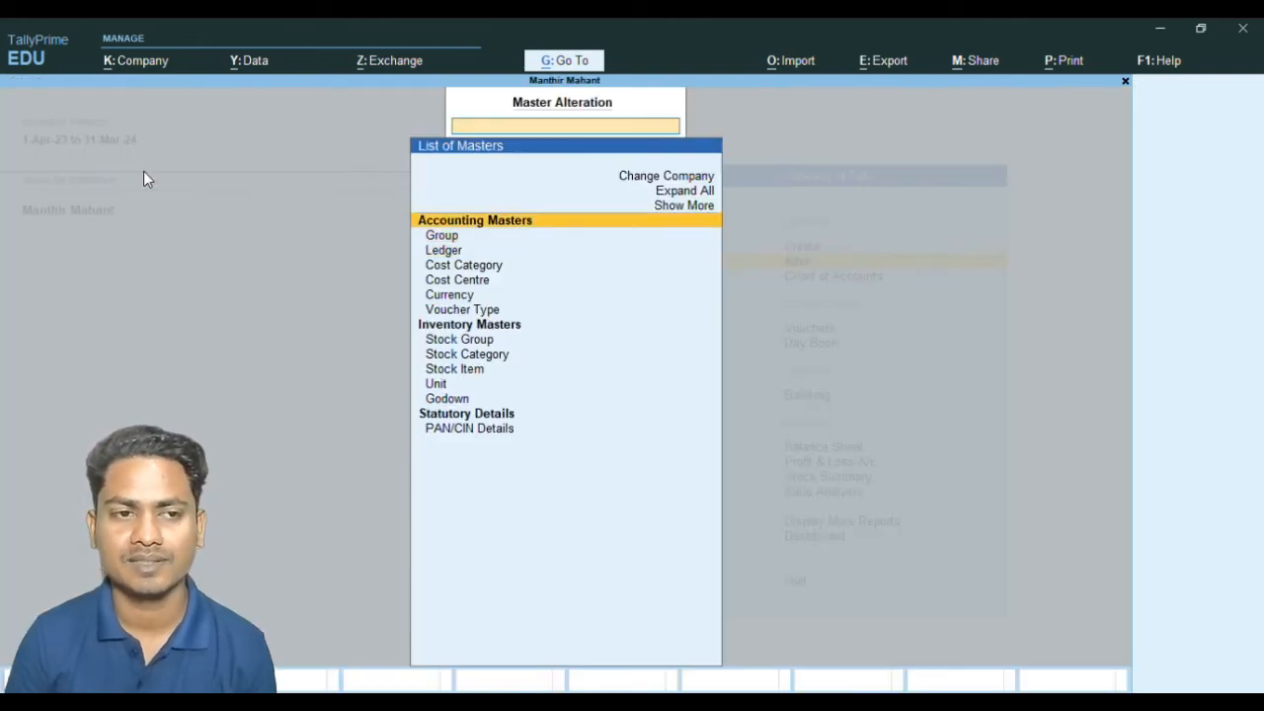
pyautogui.press('Up')
pyautogui.press('Return')
pyautogui.press('Down')
pyautogui.press('Return')
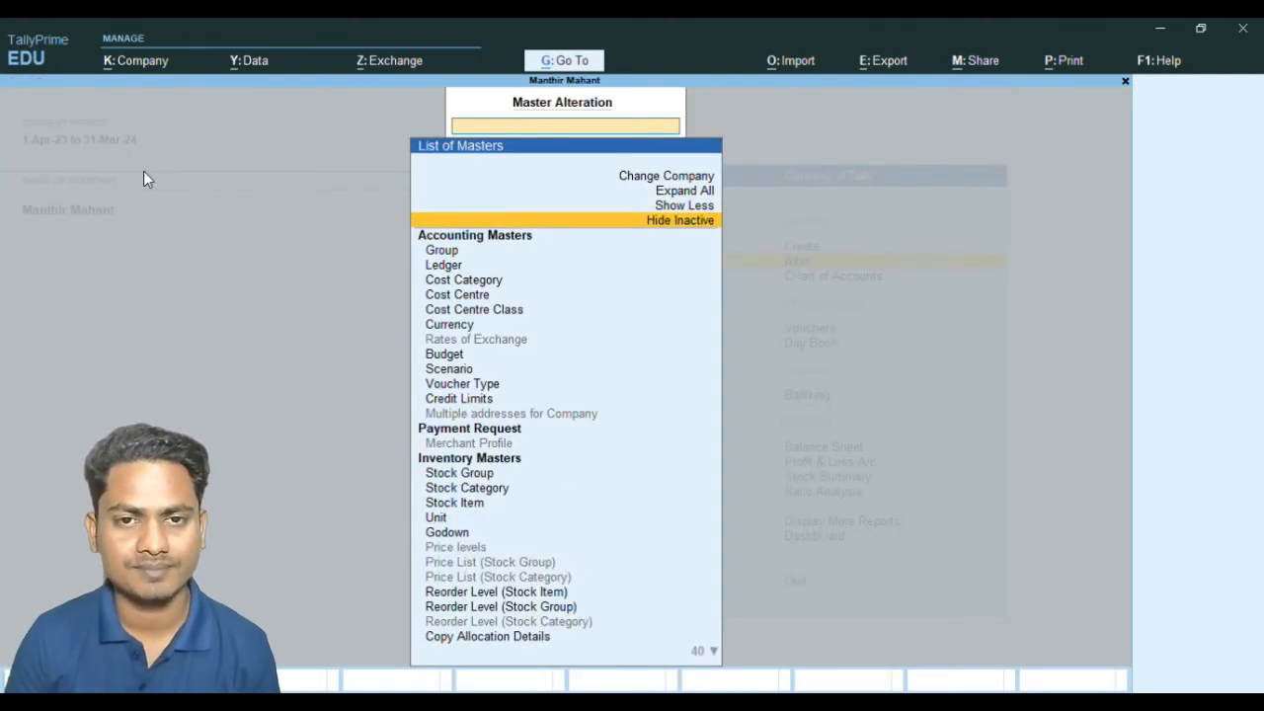
# Review the Employee cost category's revenue allocation settings, and return to the list of masters
pyautogui.press('Down')
pyautogui.press('Down')
pyautogui.press('Down')
pyautogui.press('Down')
pyautogui.press('Down')
pyautogui.press('Down')
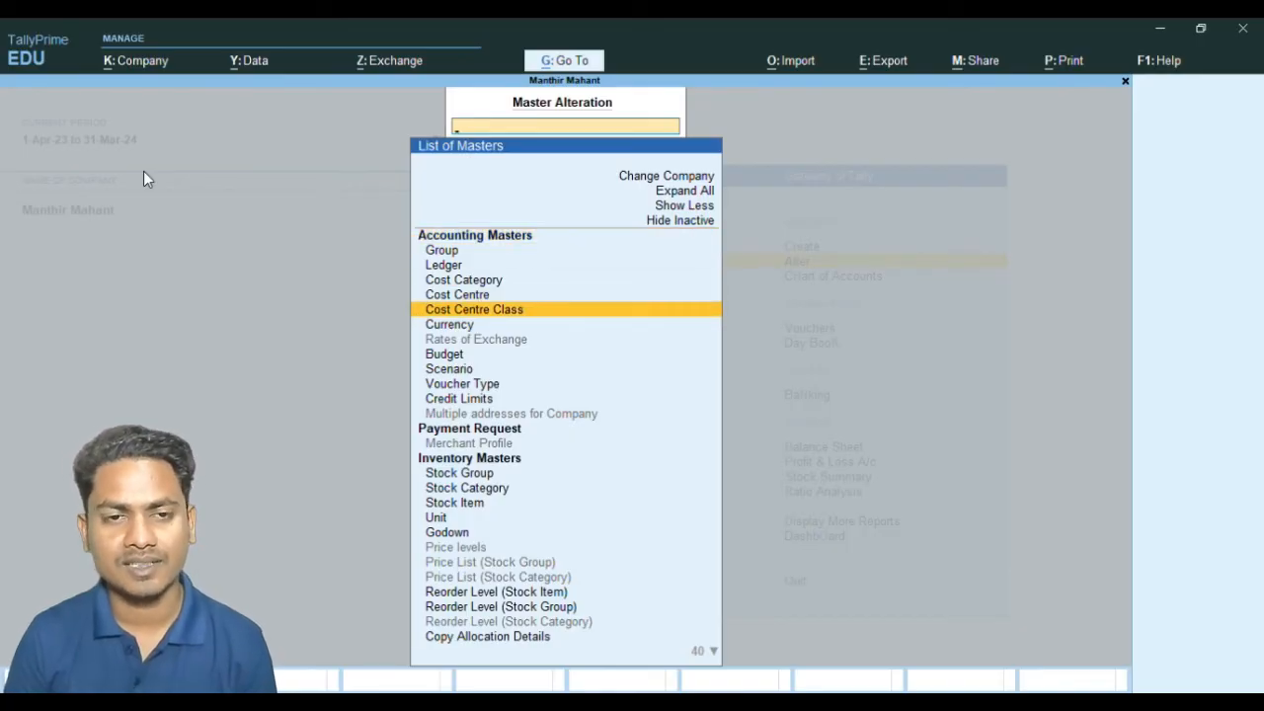
pyautogui.press('Up')
pyautogui.press('Up')
pyautogui.press('Down')
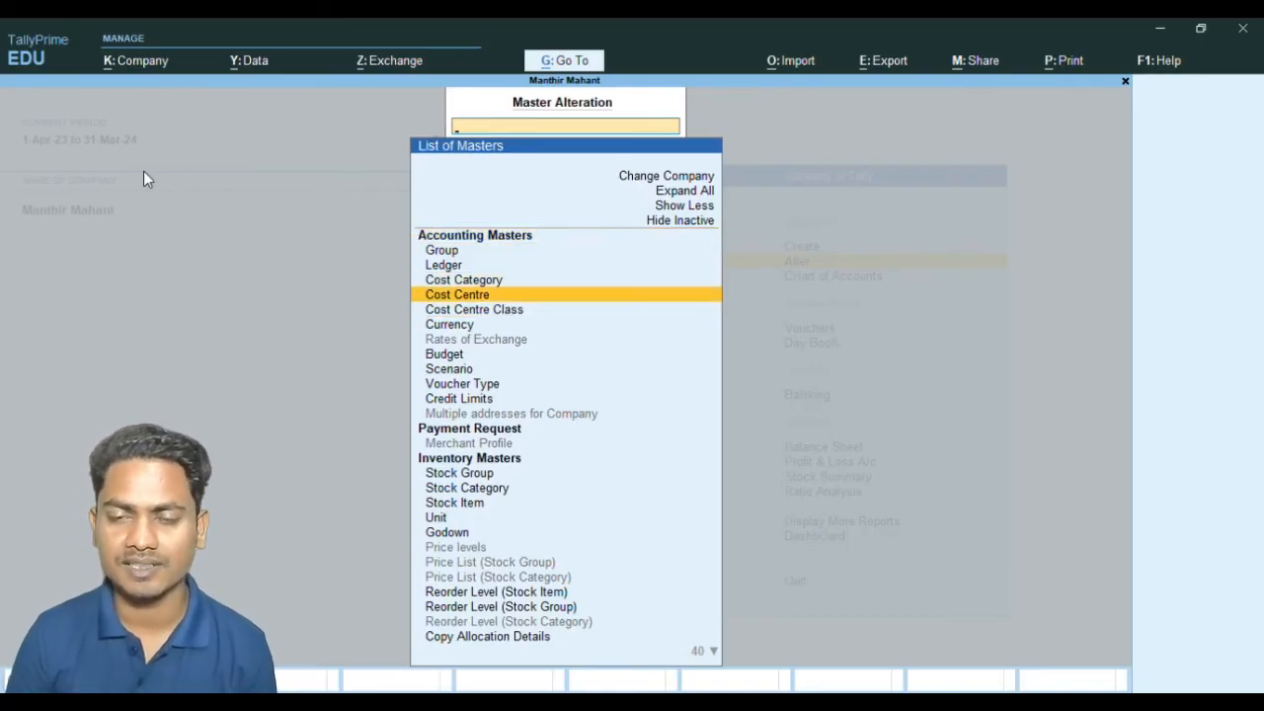
pyautogui.press('Up')
pyautogui.press('Return')
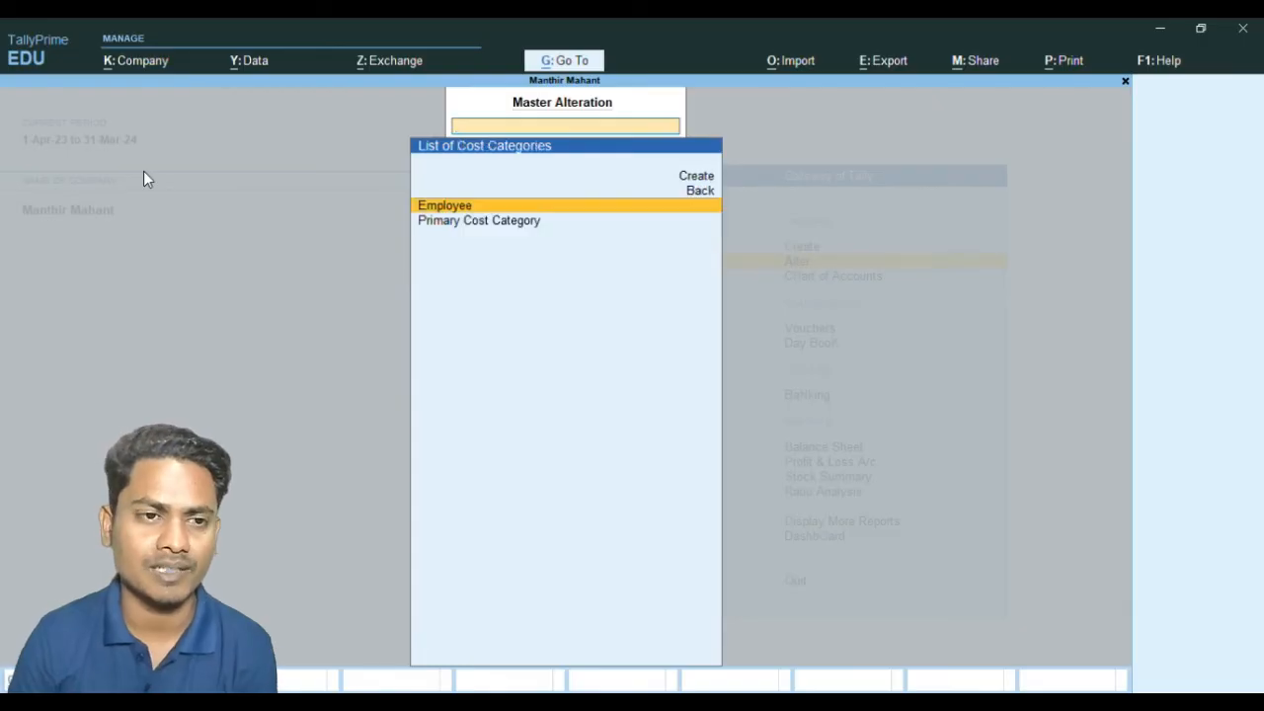
pyautogui.press('Return')
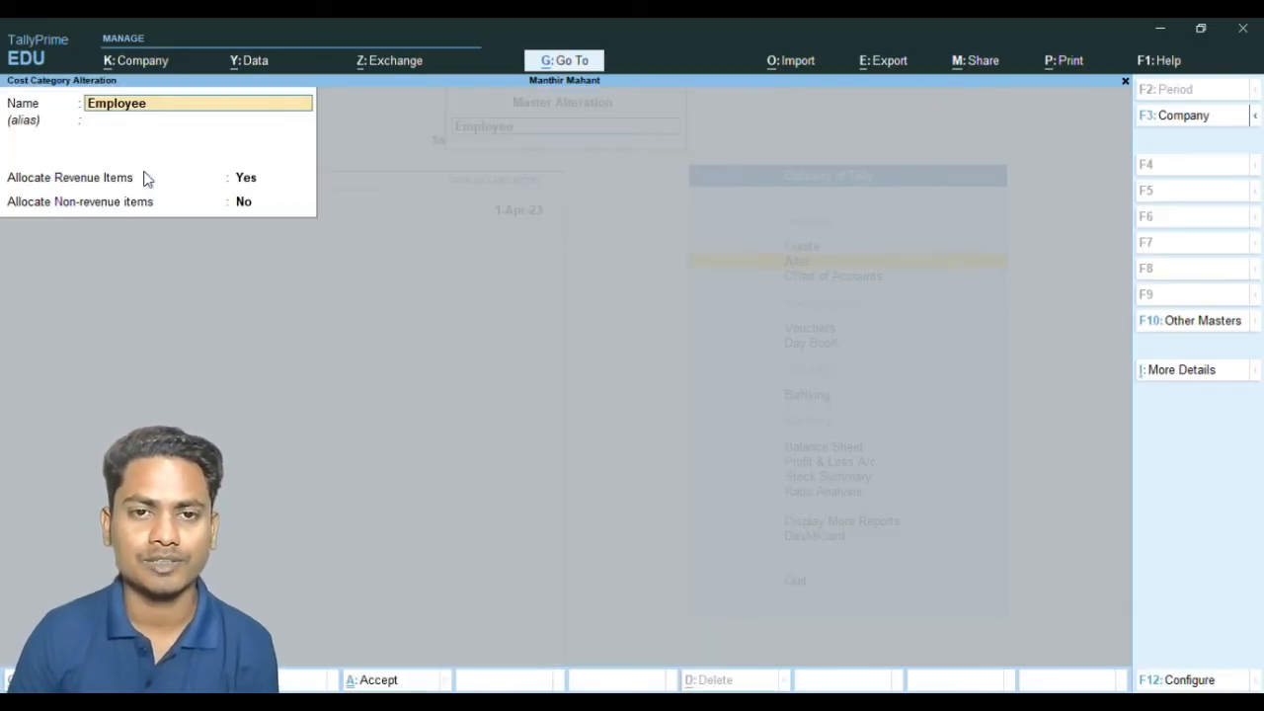
pyautogui.press('Escape')
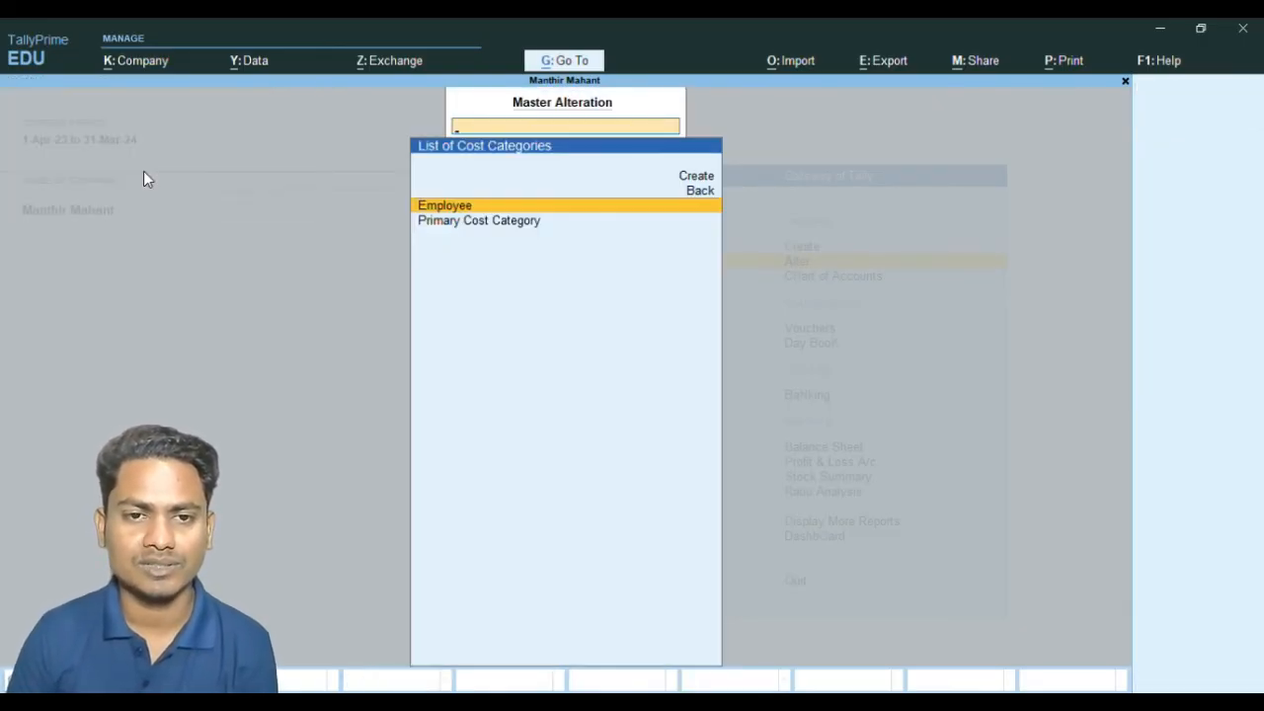
pyautogui.press('Escape')
# Review the first two cost centres listed under the Employee category, leaving each without saving
pyautogui.press('Down')
pyautogui.press('Return')
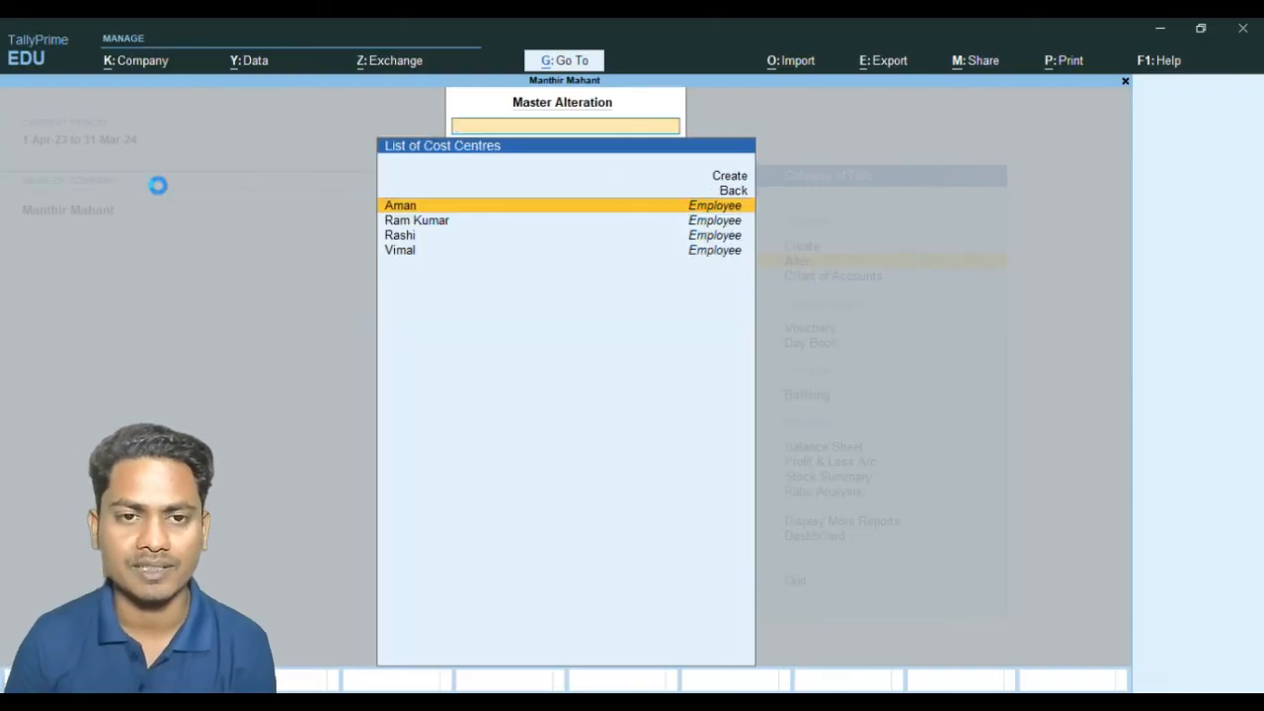
pyautogui.press('Return')
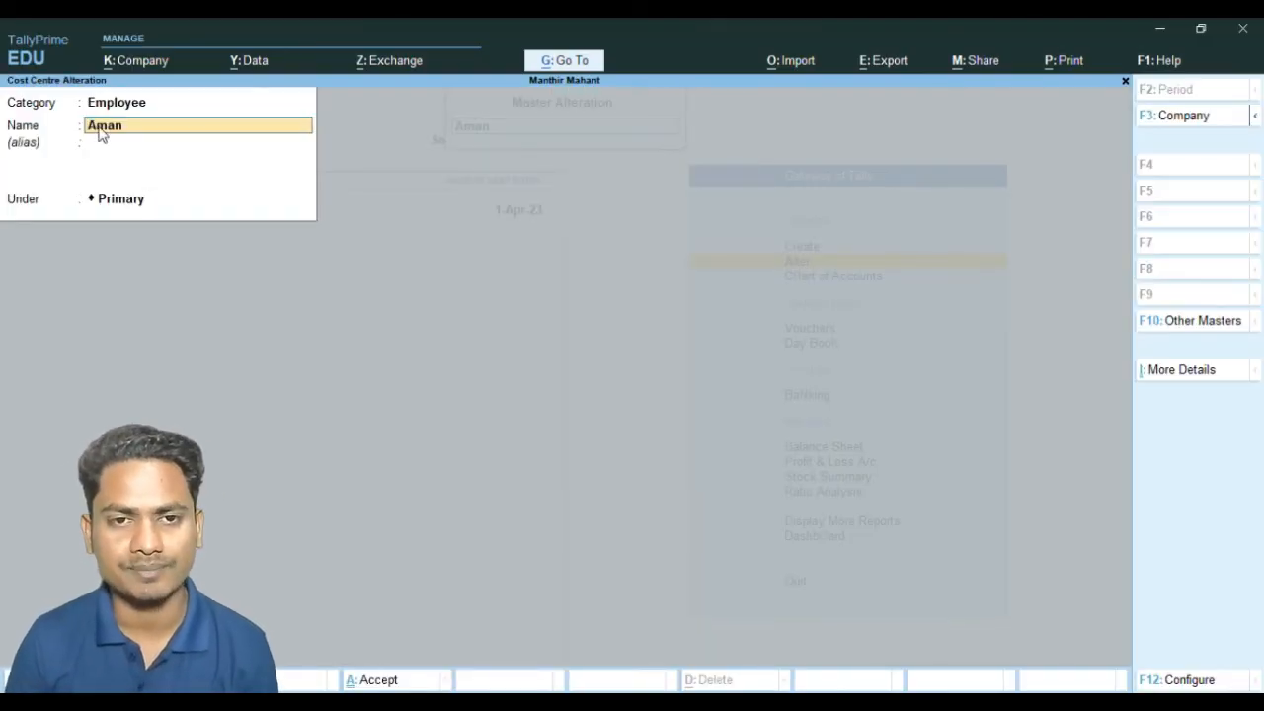
pyautogui.press('BackSpace')
pyautogui.press('Escape')
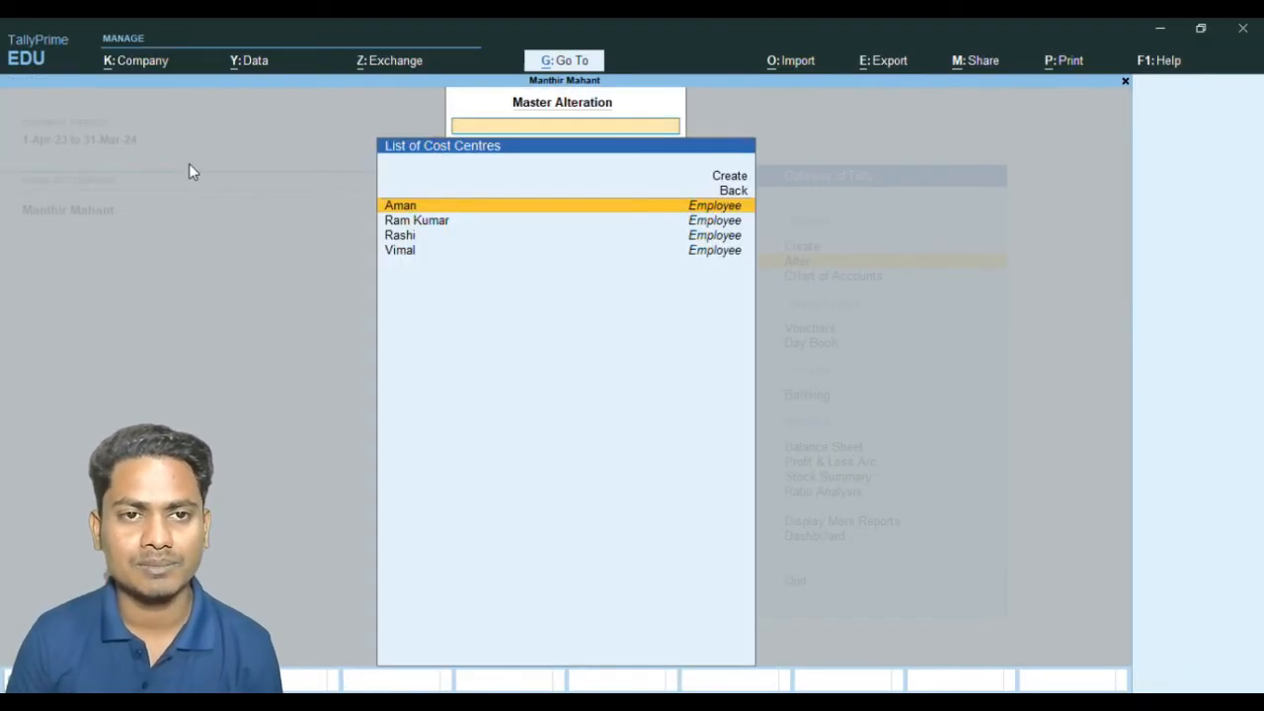
pyautogui.press('Down')
pyautogui.press('Return')
pyautogui.press('BackSpace')
pyautogui.press('Escape')
pyautogui.press('y')
# Review the third and fourth cost centres under the Employee category, and return to the Gateway of Tally without saving
pyautogui.press('Down')
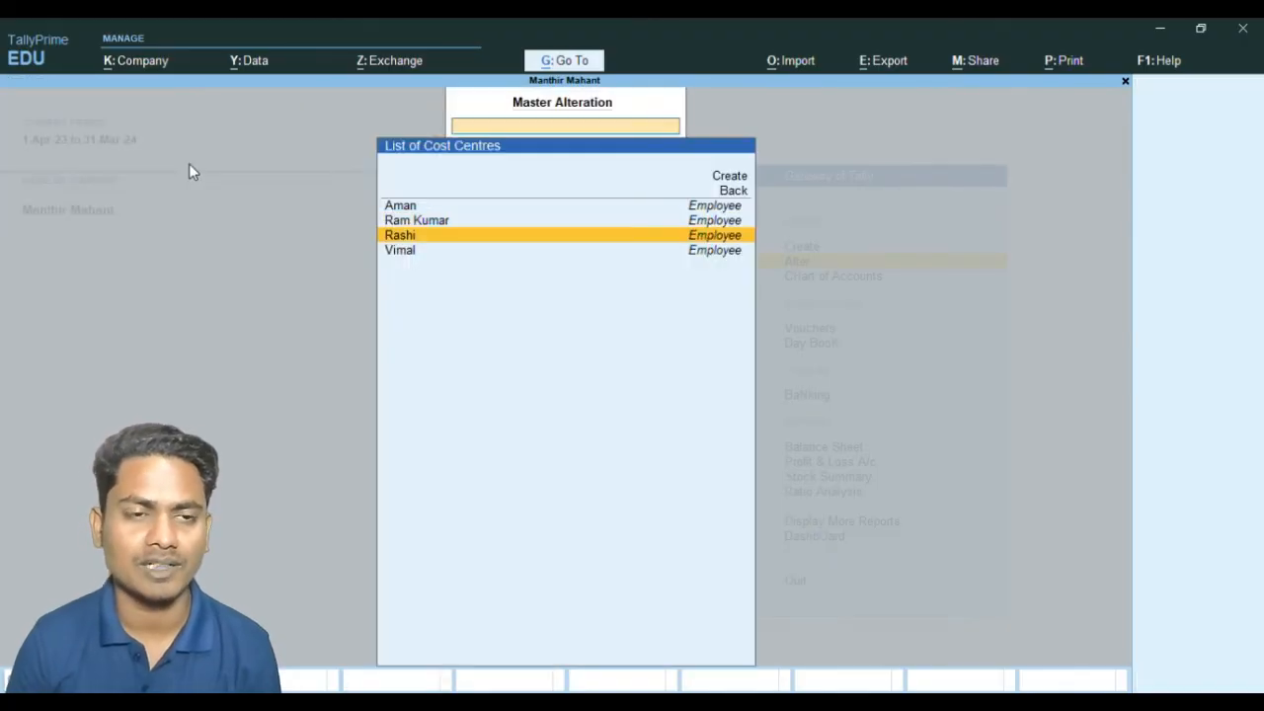
pyautogui.press('Return')
pyautogui.press('BackSpace')
pyautogui.press('Escape')
pyautogui.press('y')
pyautogui.press('Down')
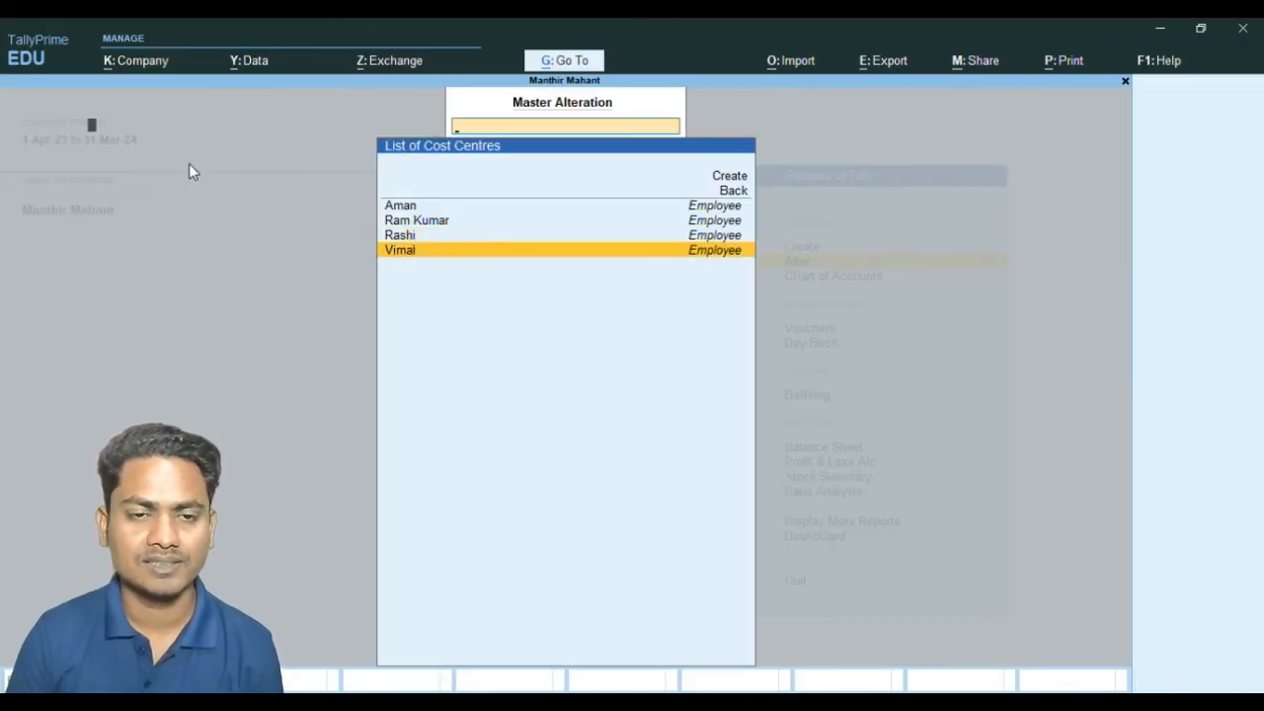
pyautogui.press('Return')
pyautogui.press('Escape')
pyautogui.press('Escape')
pyautogui.press('y')
pyautogui.press('Escape')
# Start a receipt voucher and choose HDFC Bank as its account
pyautogui.press('Down')
pyautogui.press('Down')
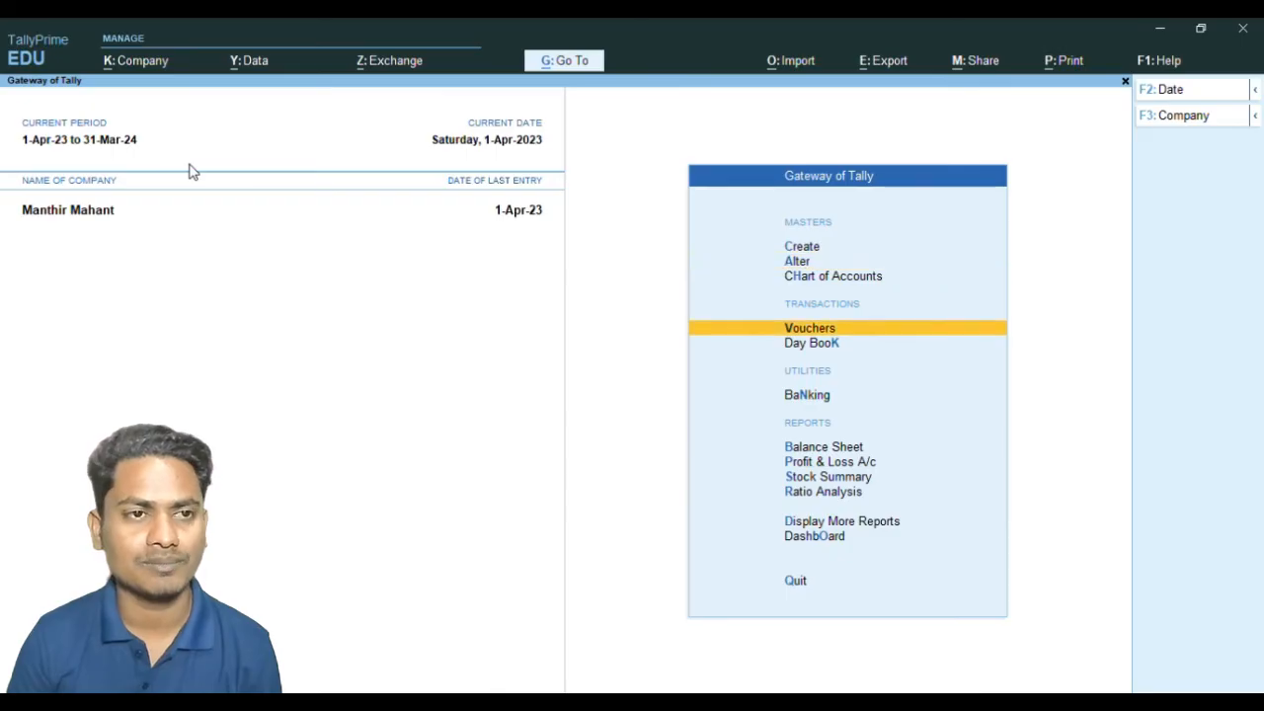
pyautogui.press('Return')
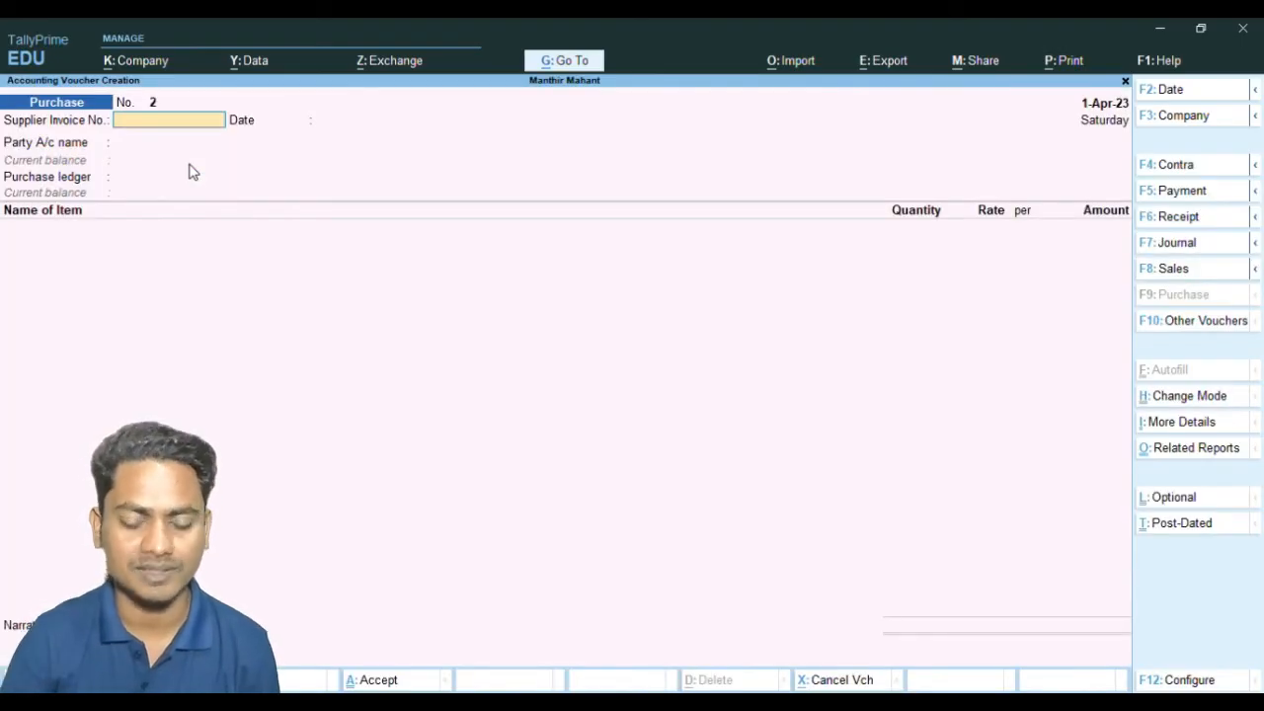
pyautogui.press('F6')
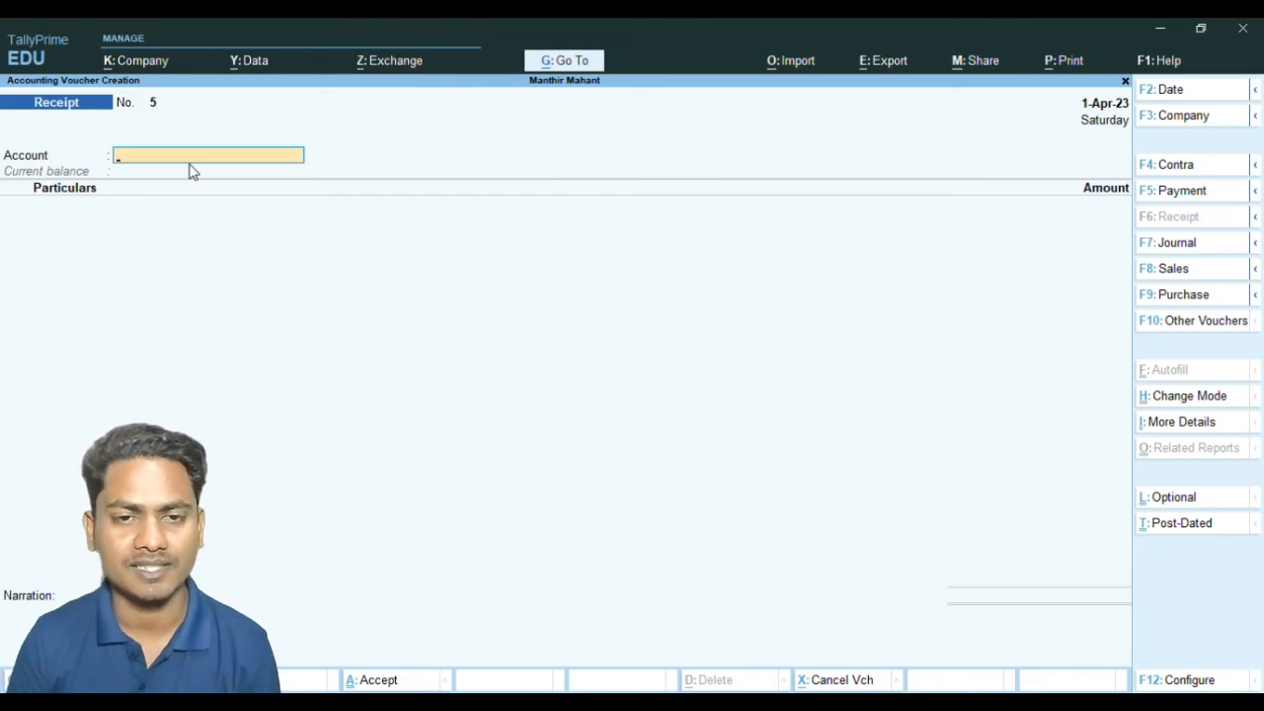
pyautogui.press('Down')
pyautogui.press('Down')
pyautogui.press('Down')
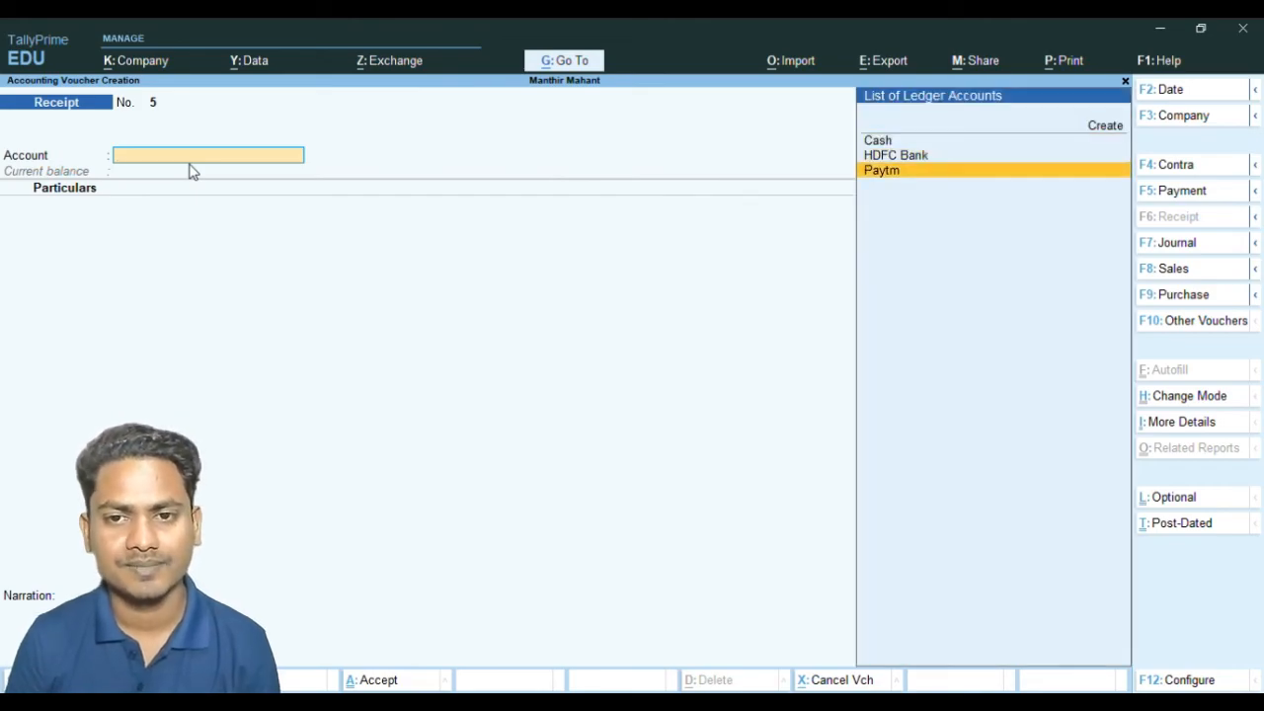
pyautogui.press('Up')
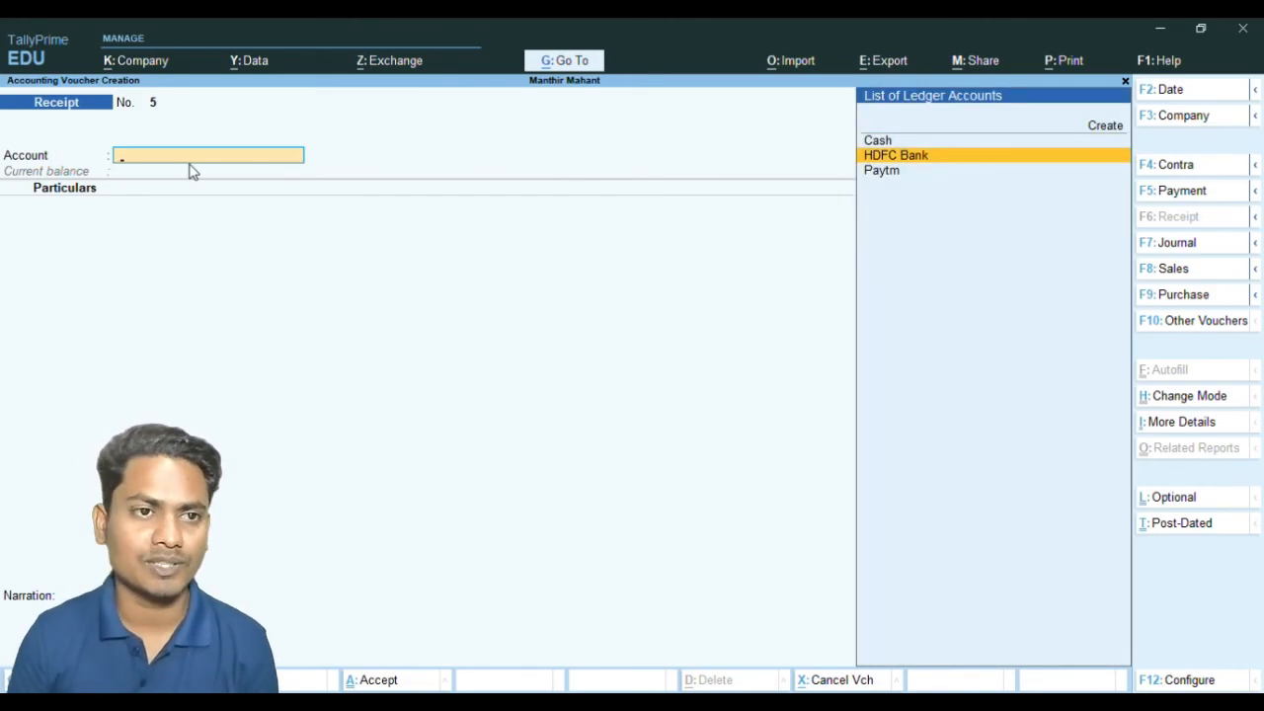
pyautogui.press('Return')
# Review the HDFC Bank ledger's cost centre and bank settings from the voucher, and leave the ledger without saving
pyautogui.press('BackSpace')
pyautogui.hotkey('ctrl', 'Return')
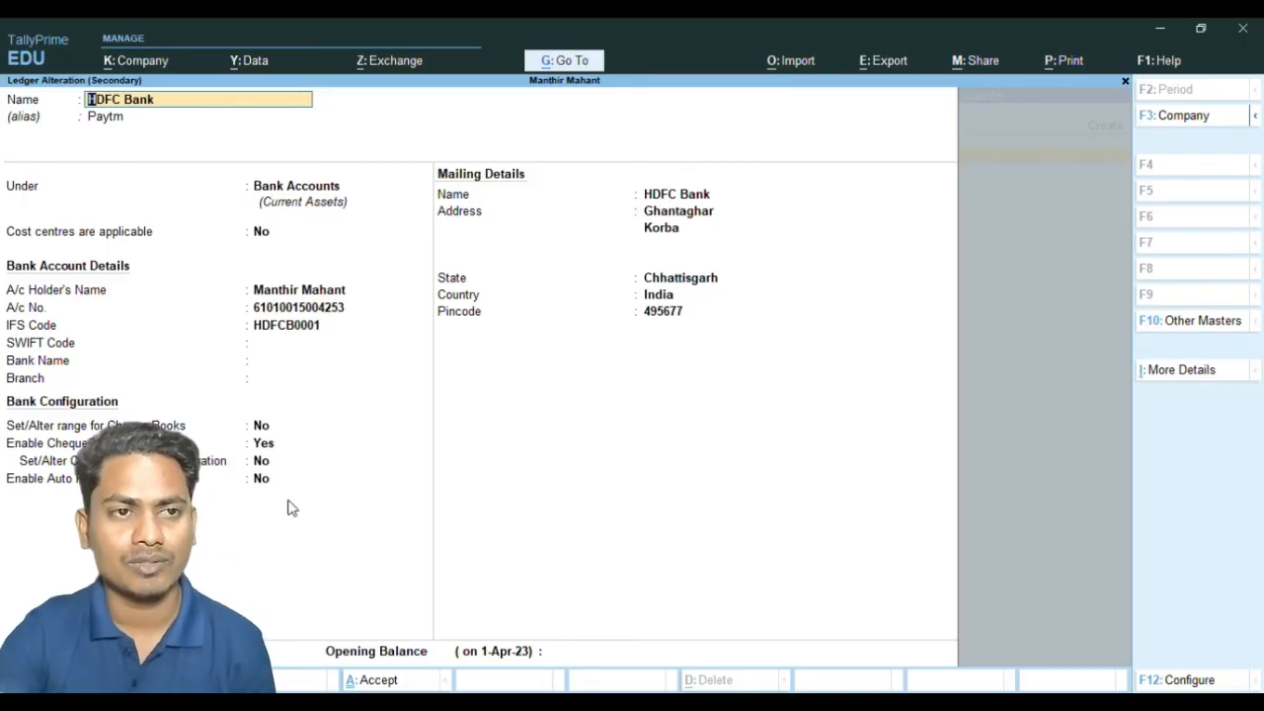
pyautogui.press('Escape')
pyautogui.press('Escape')
pyautogui.press('y')
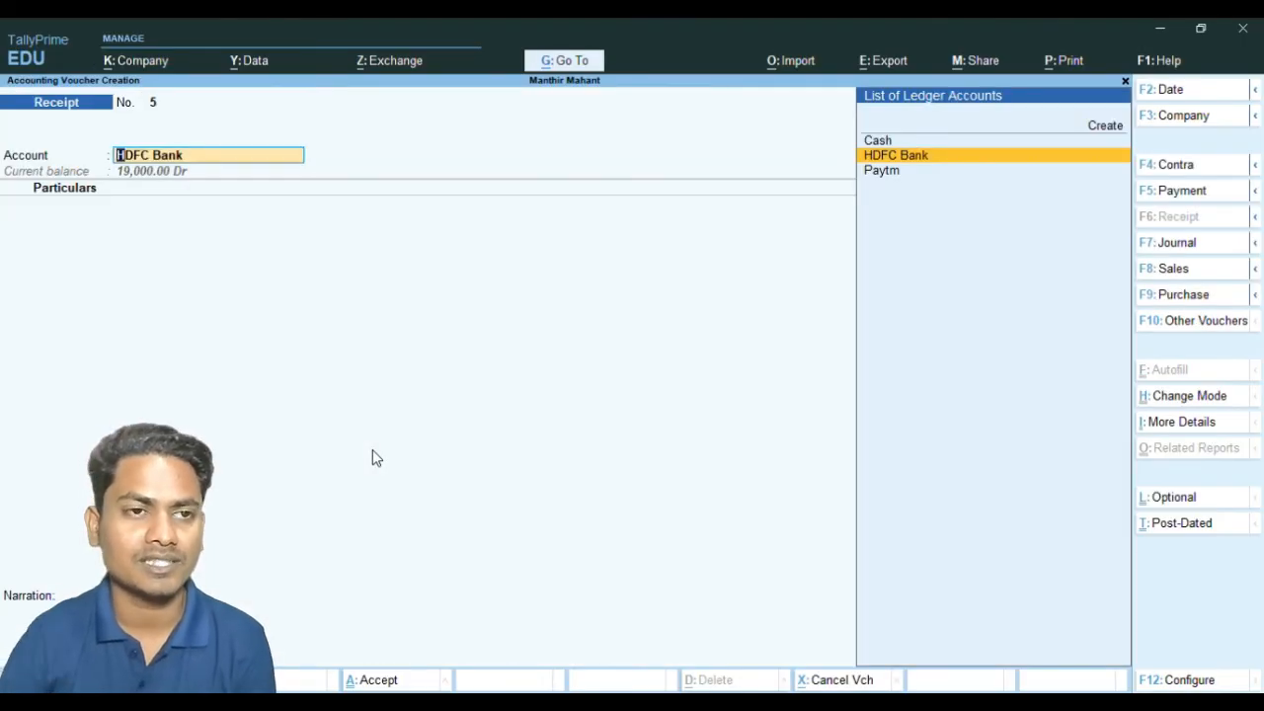
# Try Cash as the receipt voucher's account
pyautogui.press('Return')
pyautogui.press('BackSpace')
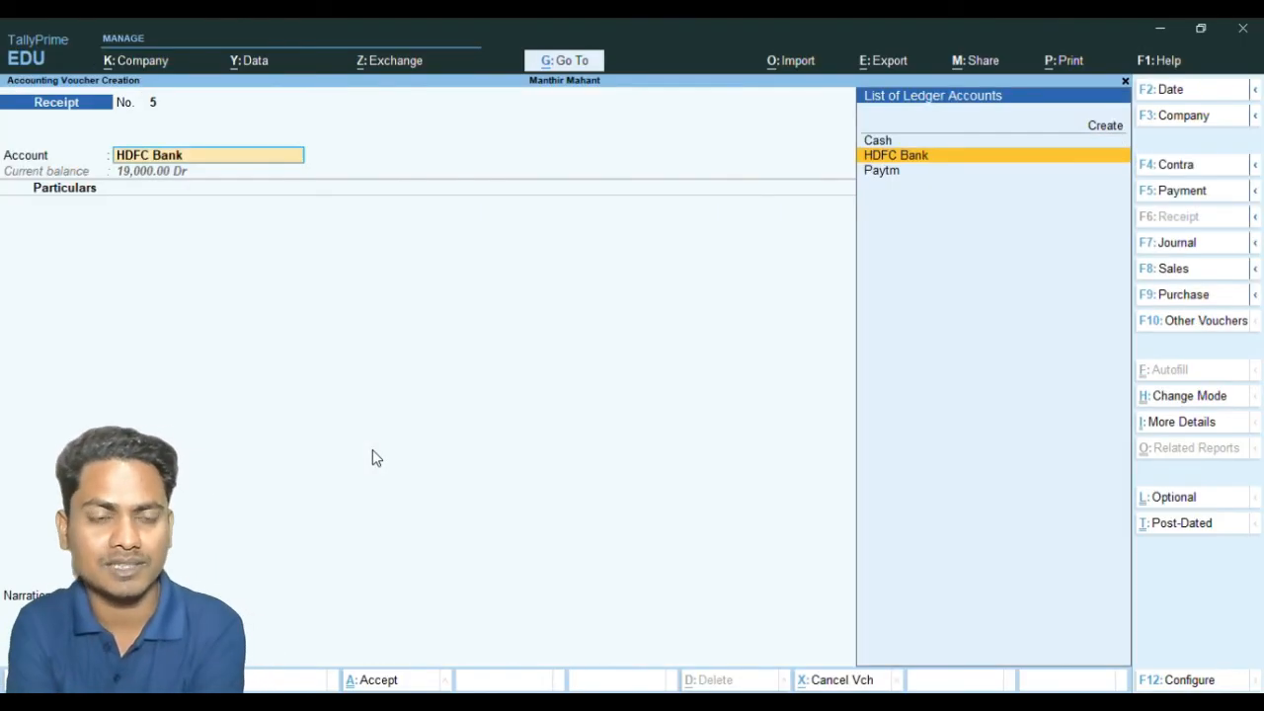
pyautogui.press('Up')
pyautogui.press('Return')
pyautogui.press('BackSpace')
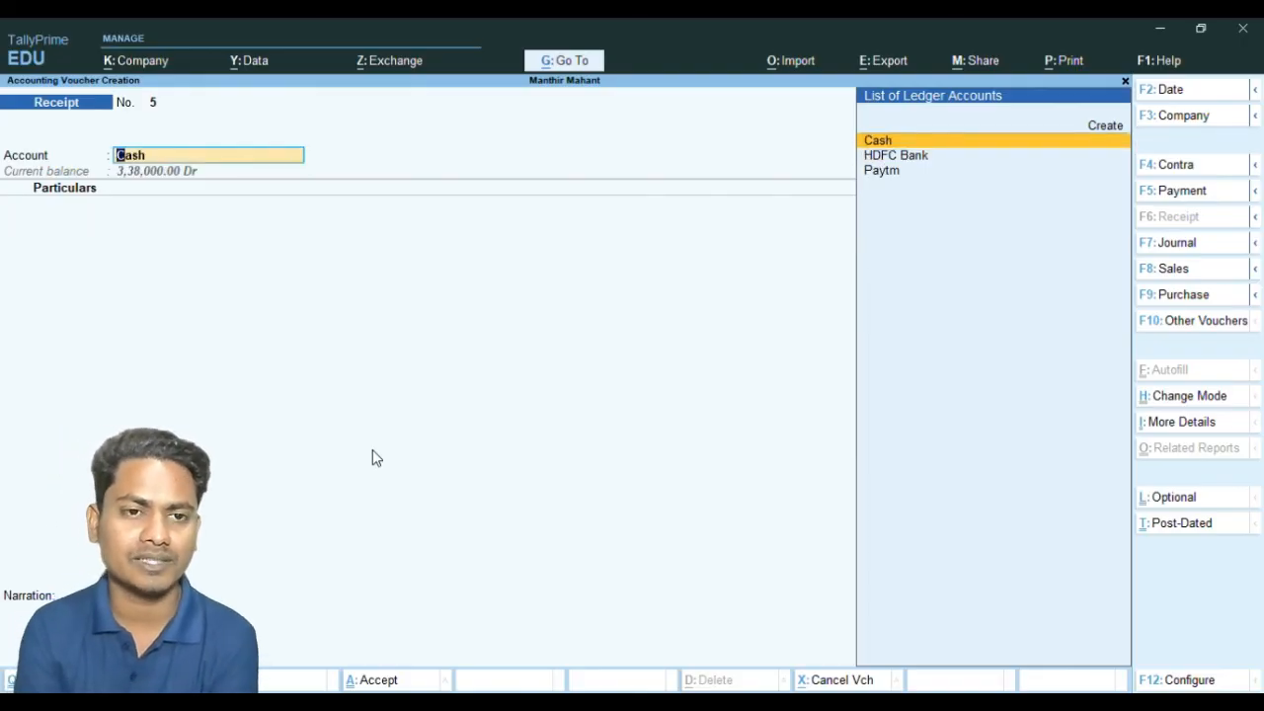
# Set the receipt voucher's account back to HDFC Bank and choose Petroleum Sales as the first ledger under Particulars
pyautogui.press('Down')
pyautogui.press('Down')
pyautogui.press('Up')
pyautogui.press('Return')
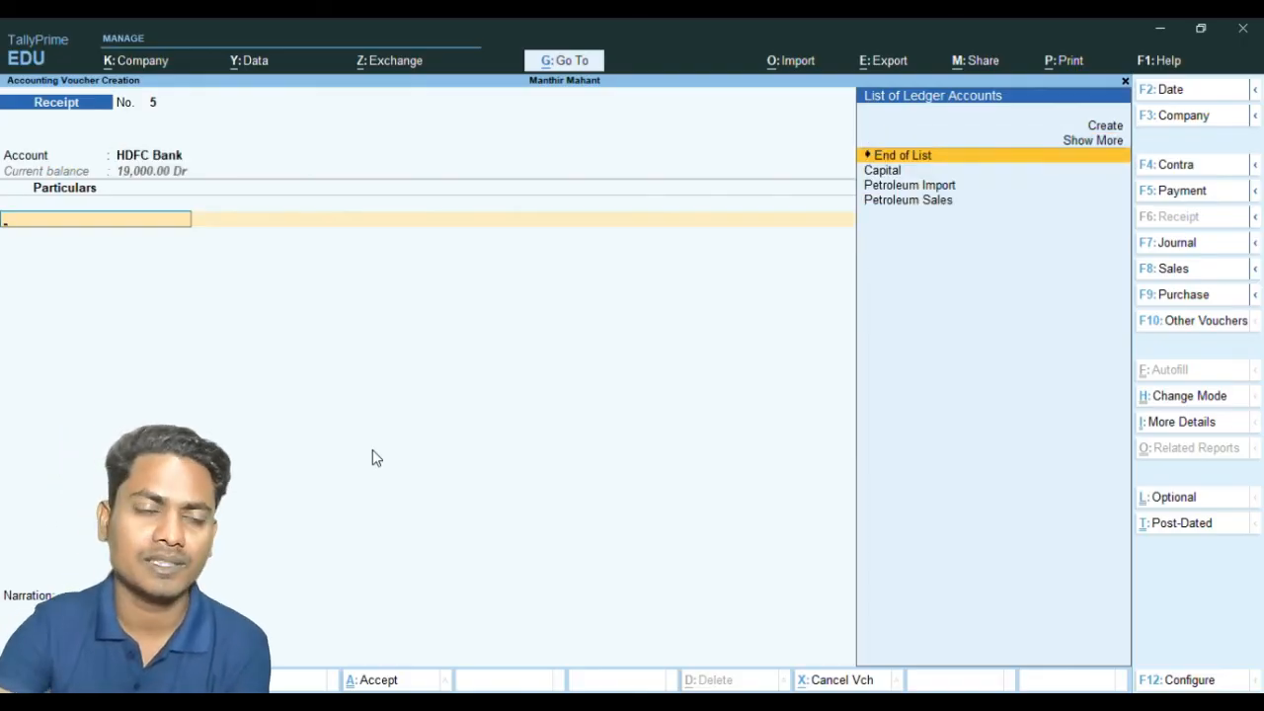
pyautogui.press('Down')
pyautogui.press('Down')
pyautogui.press('Down')
pyautogui.press('Return')
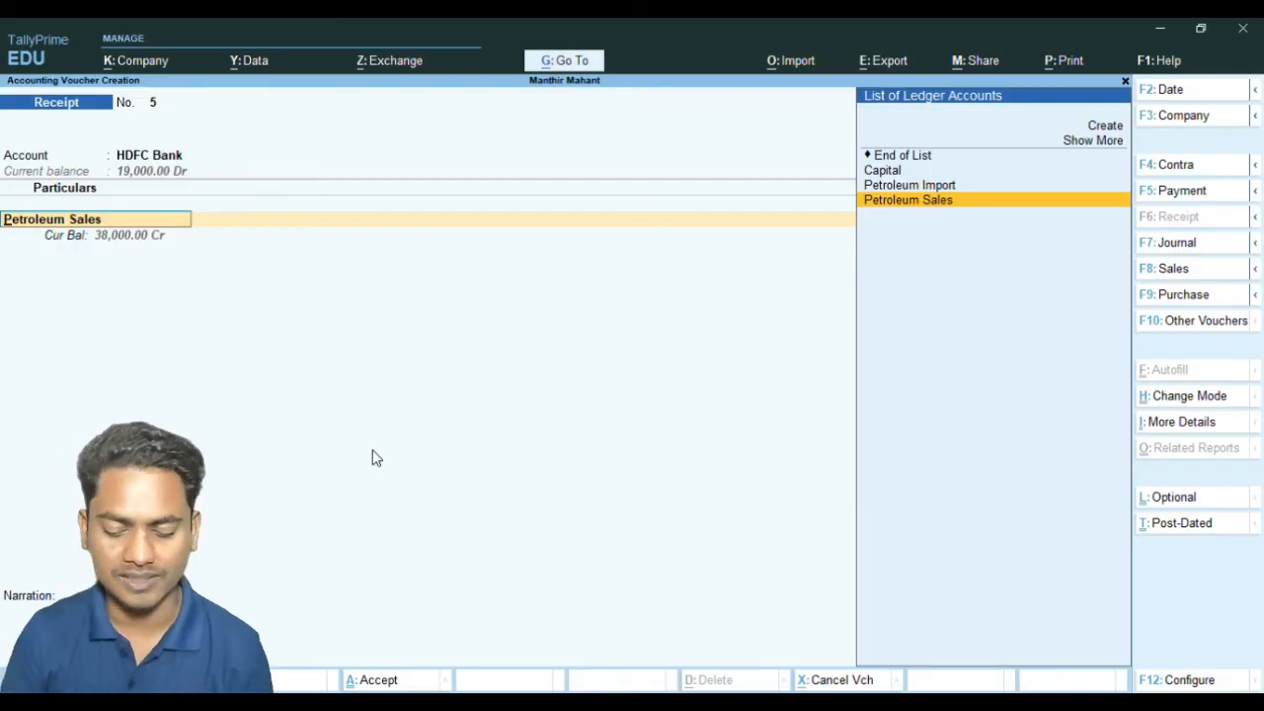
# Review the cost centre setting of the Petroleum Sales ledger and the Apply Cost Centres for Ledgers option, and leave the ledger without saving
pyautogui.hotkey('ctrl', 'Return')
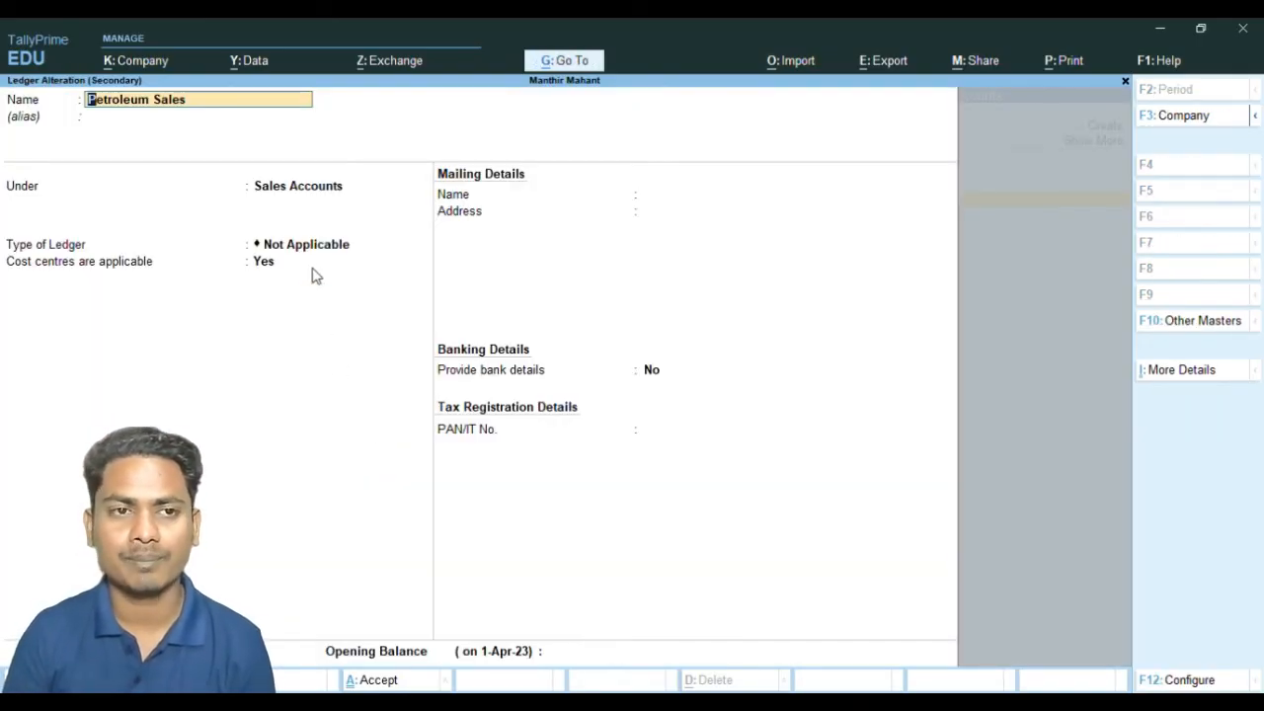
pyautogui.click(264, 267)
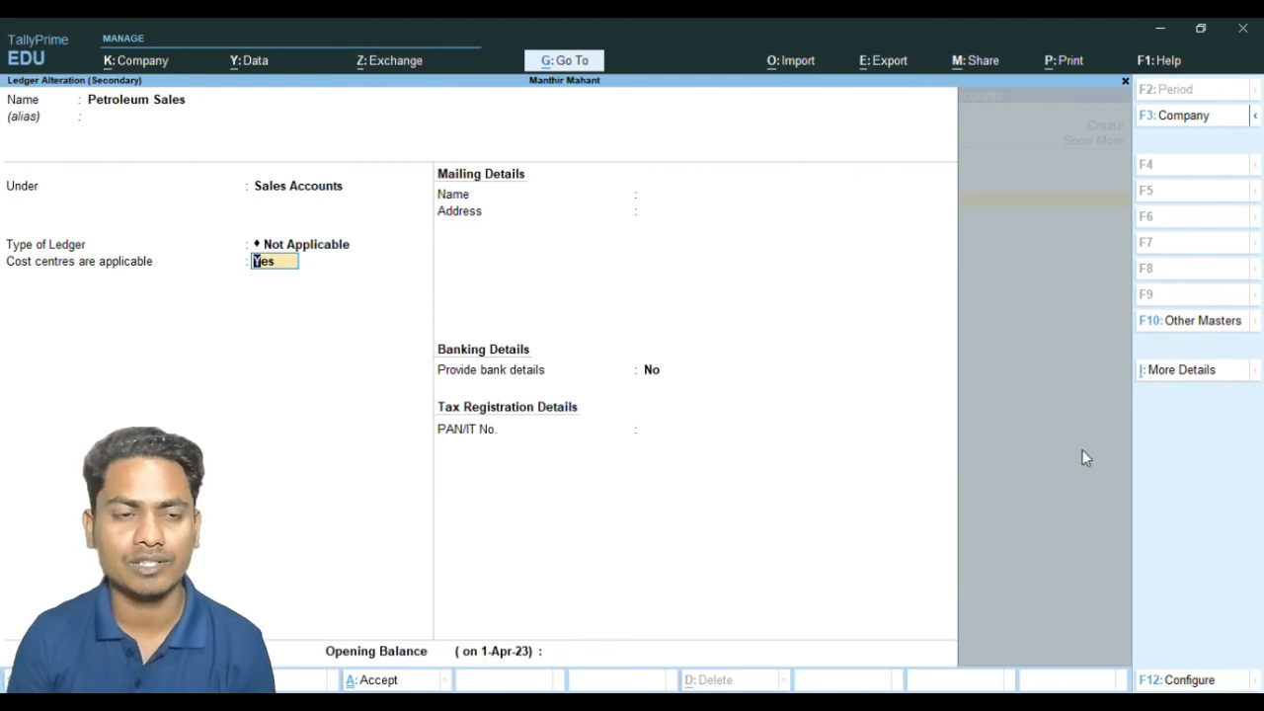
pyautogui.click(1164, 680)
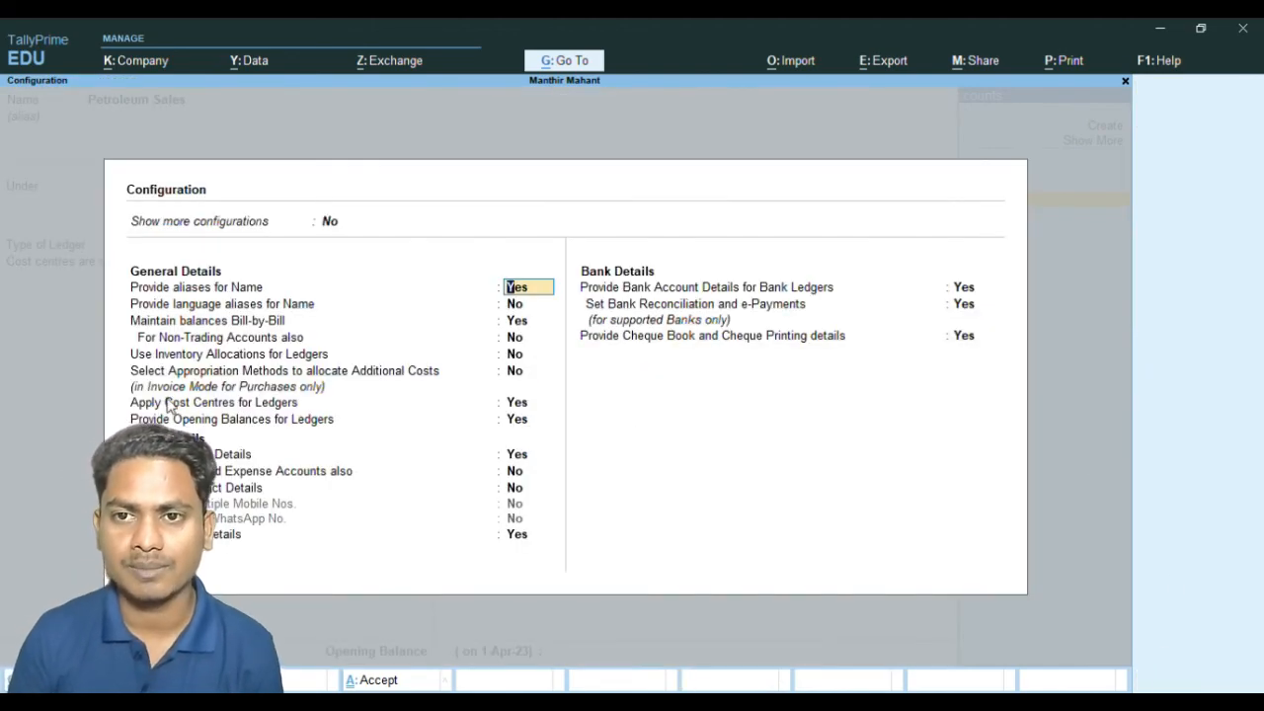
pyautogui.click(521, 406)
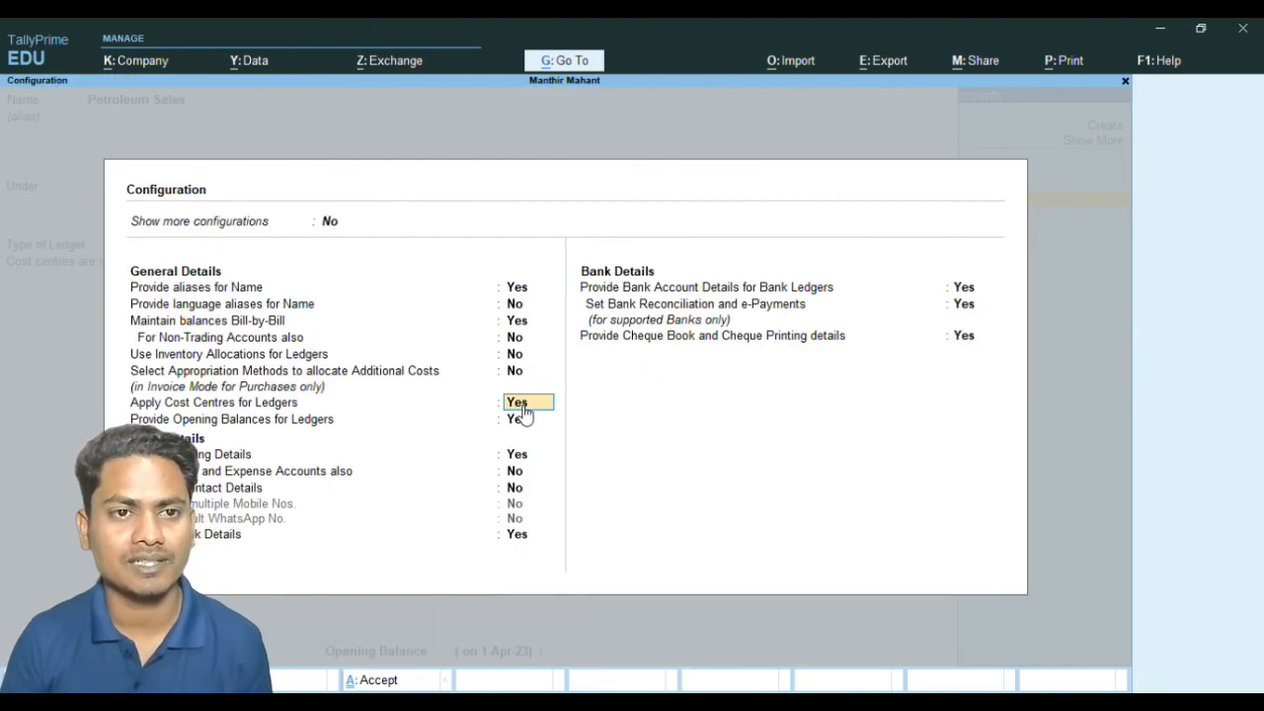
pyautogui.hotkey('ctrl', 'a')
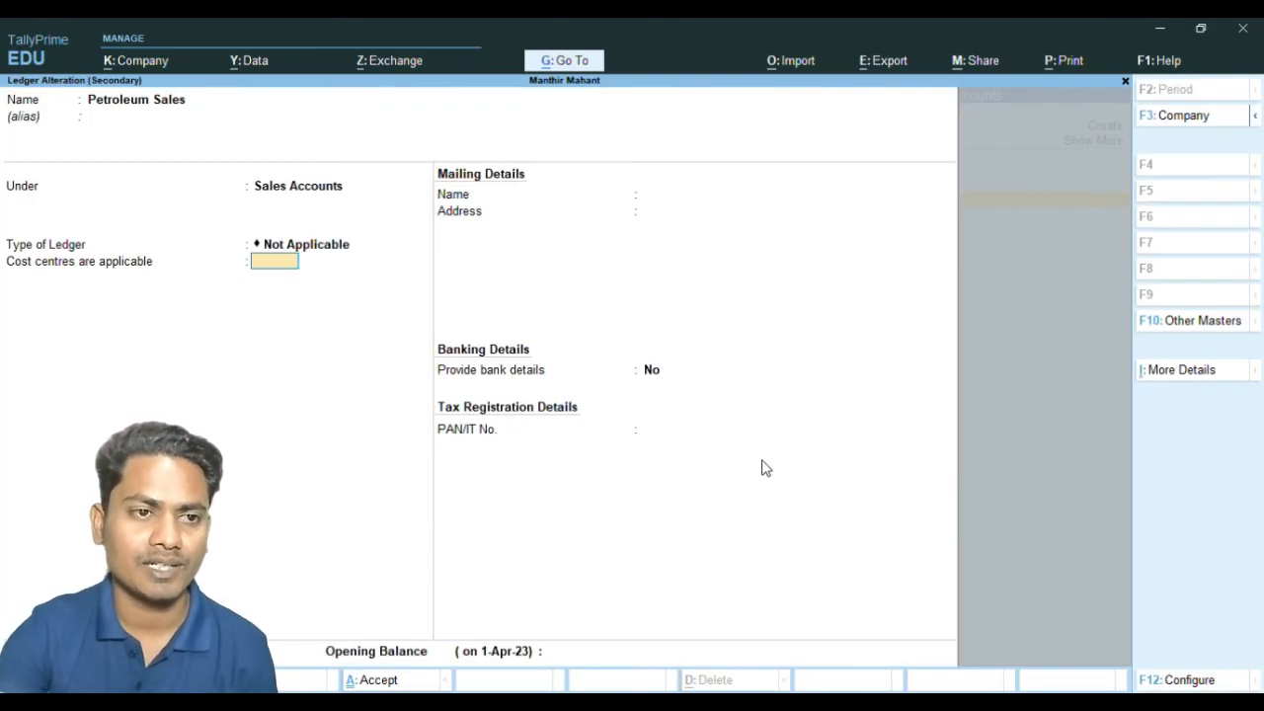
pyautogui.press('Escape')
pyautogui.press('y')
# Allocate 100 Ltr of Diesel at 90.00 per Ltr to Petroleum Sales in the receipt voucher
pyautogui.press('Return')
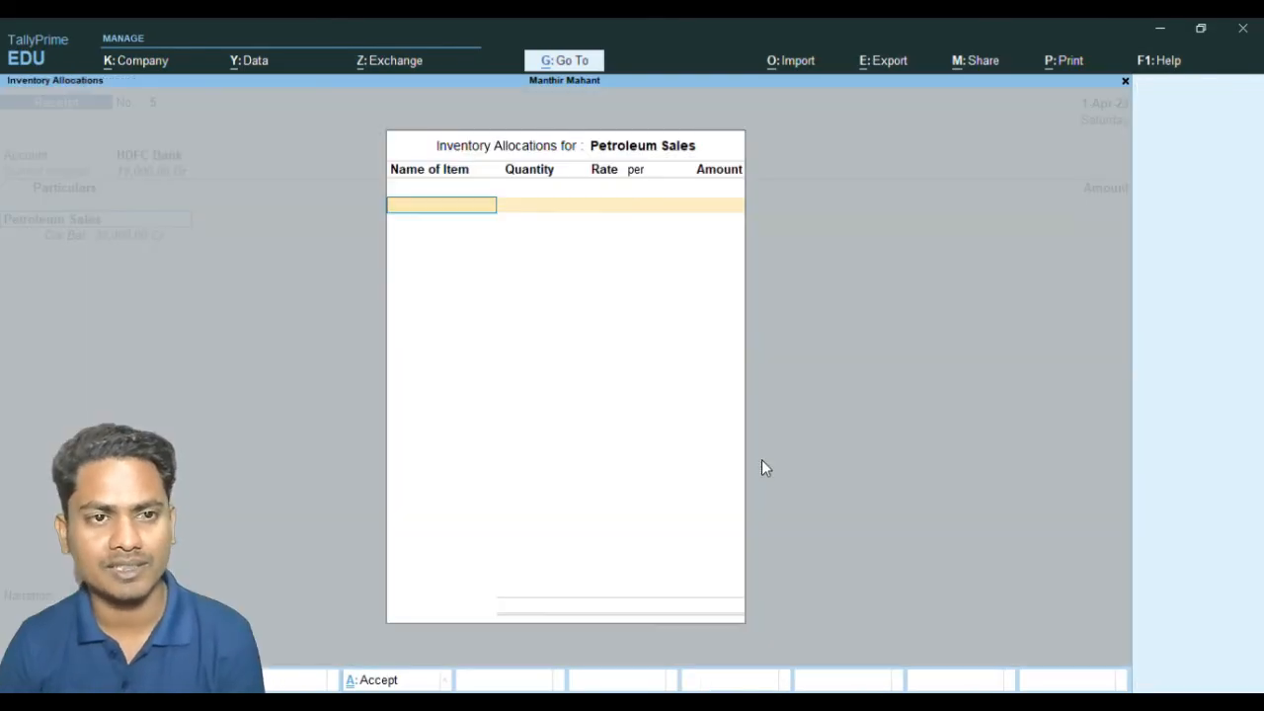
pyautogui.press('Down')
pyautogui.press('Return')
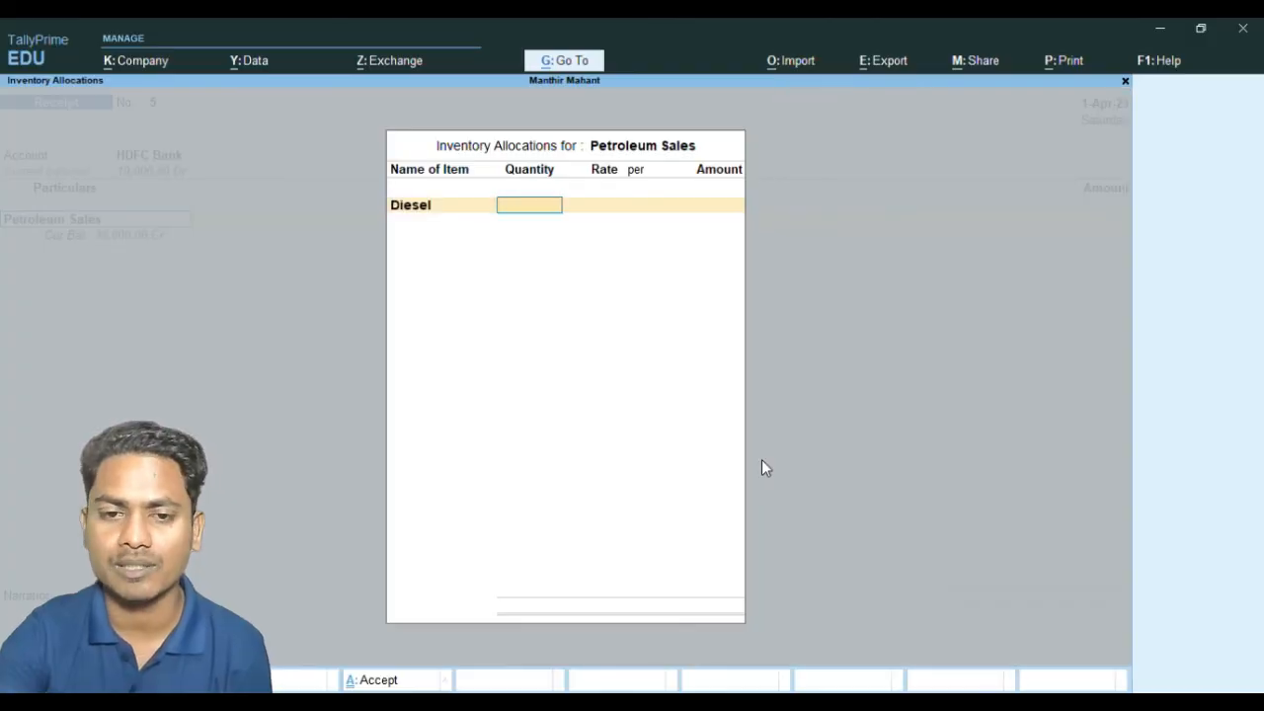
pyautogui.write('100')
pyautogui.press('Return')
pyautogui.press('Return')
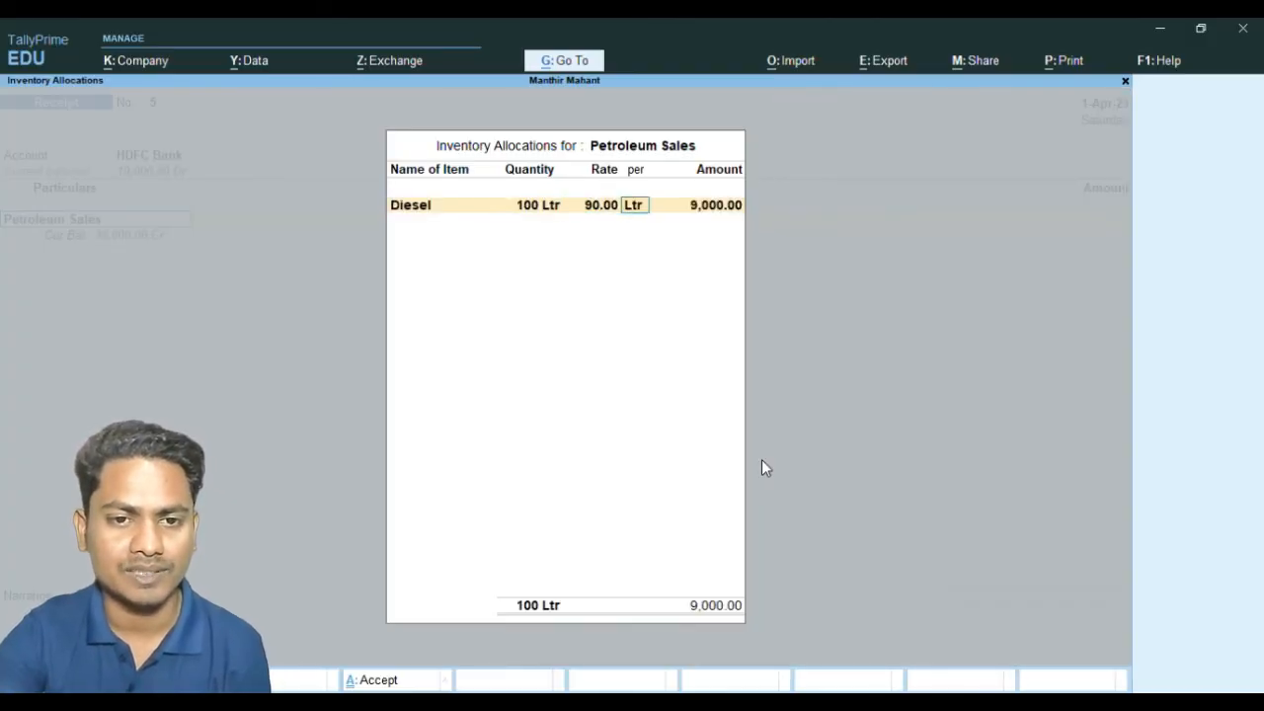
pyautogui.press('Return')
pyautogui.press('Return')
# Allocate the full 9,000.00 diesel amount to the third cost centre of the Employee category, and return to the voucher's Particulars
pyautogui.press('Return')
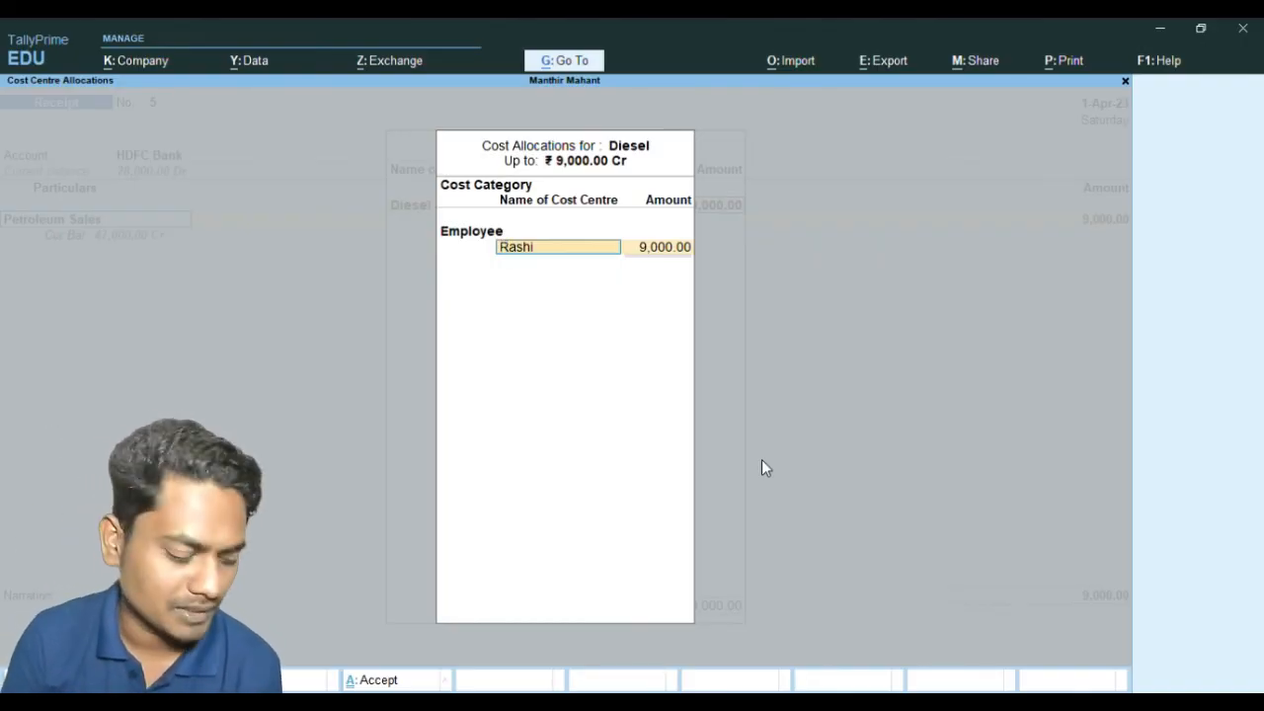
pyautogui.press('Escape')
pyautogui.press('Escape')
pyautogui.press('Escape')
pyautogui.press('Escape')
pyautogui.press('Escape')
pyautogui.press('Escape')
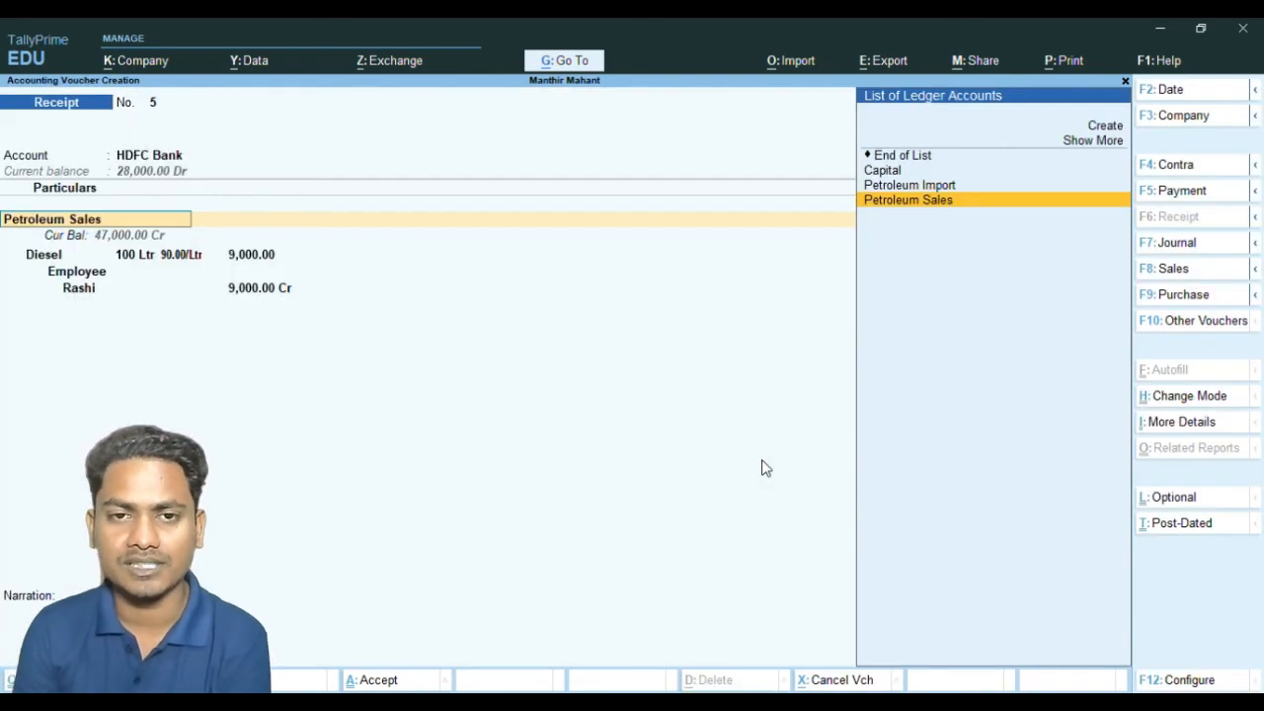